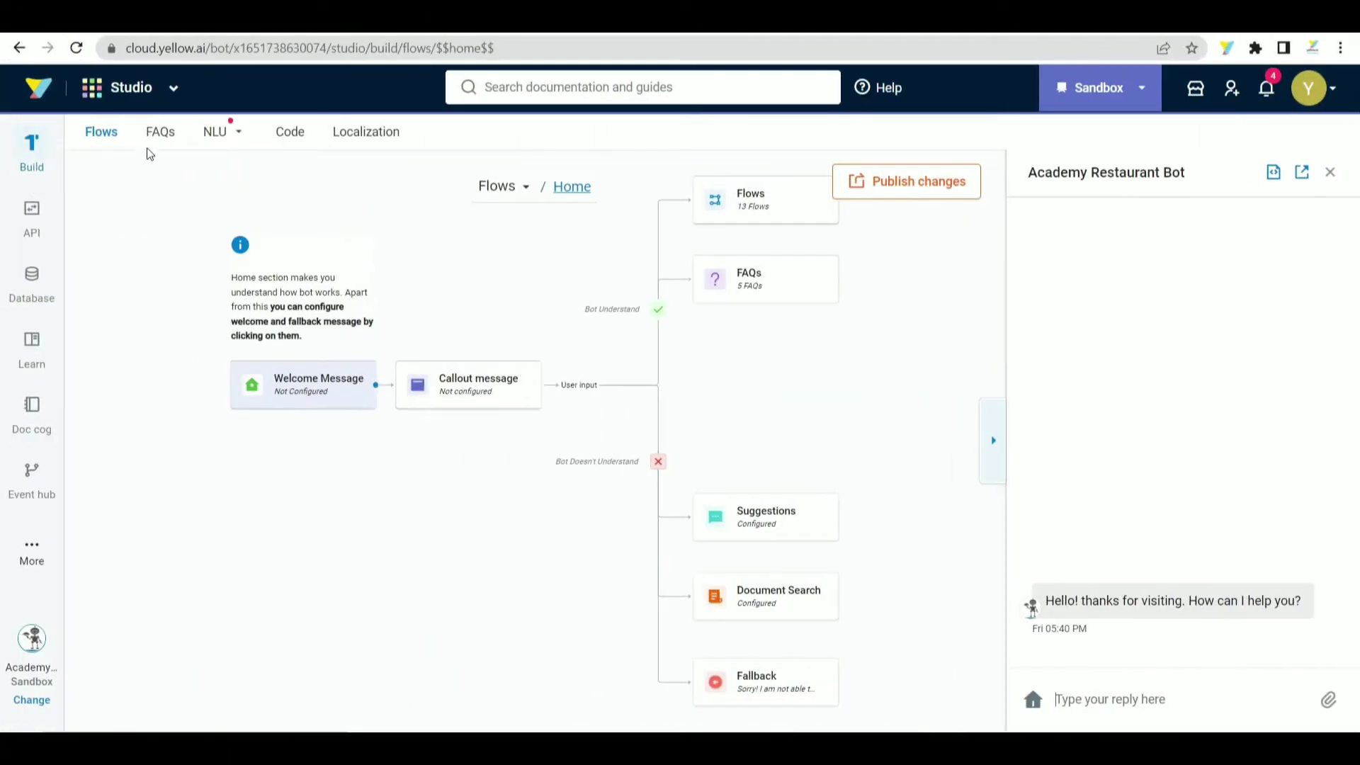
Start a new intent named getFood from the intents list
mouse_move(225, 131)
click(227, 168)
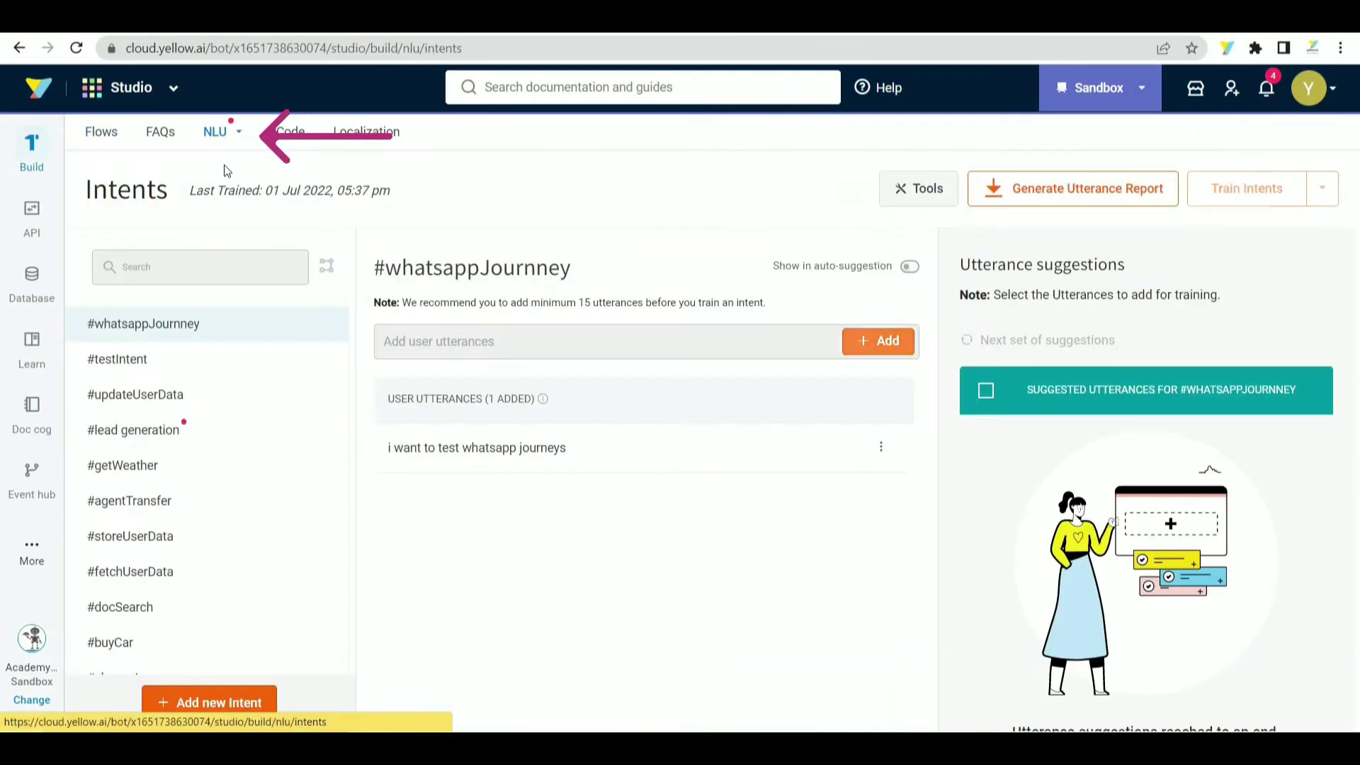
click(227, 716)
click(591, 348)
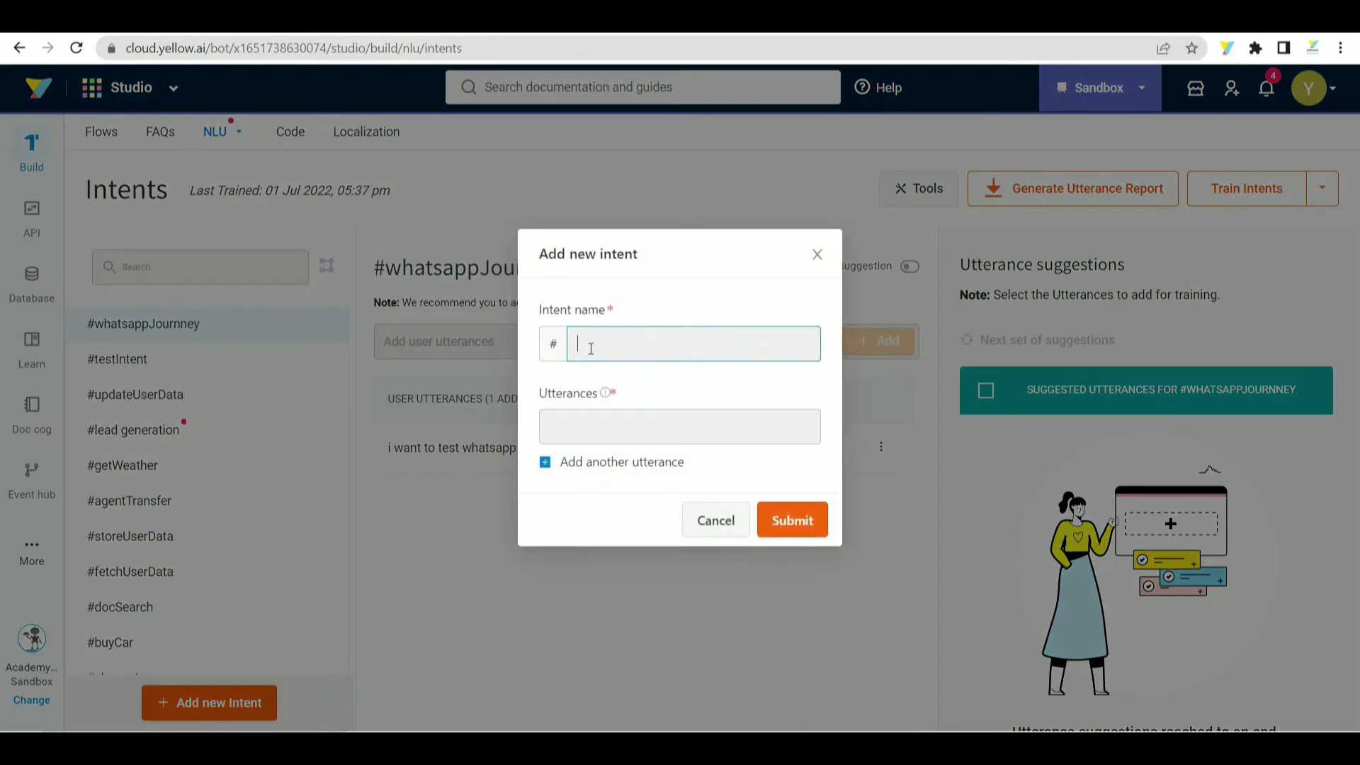
text(getFood)
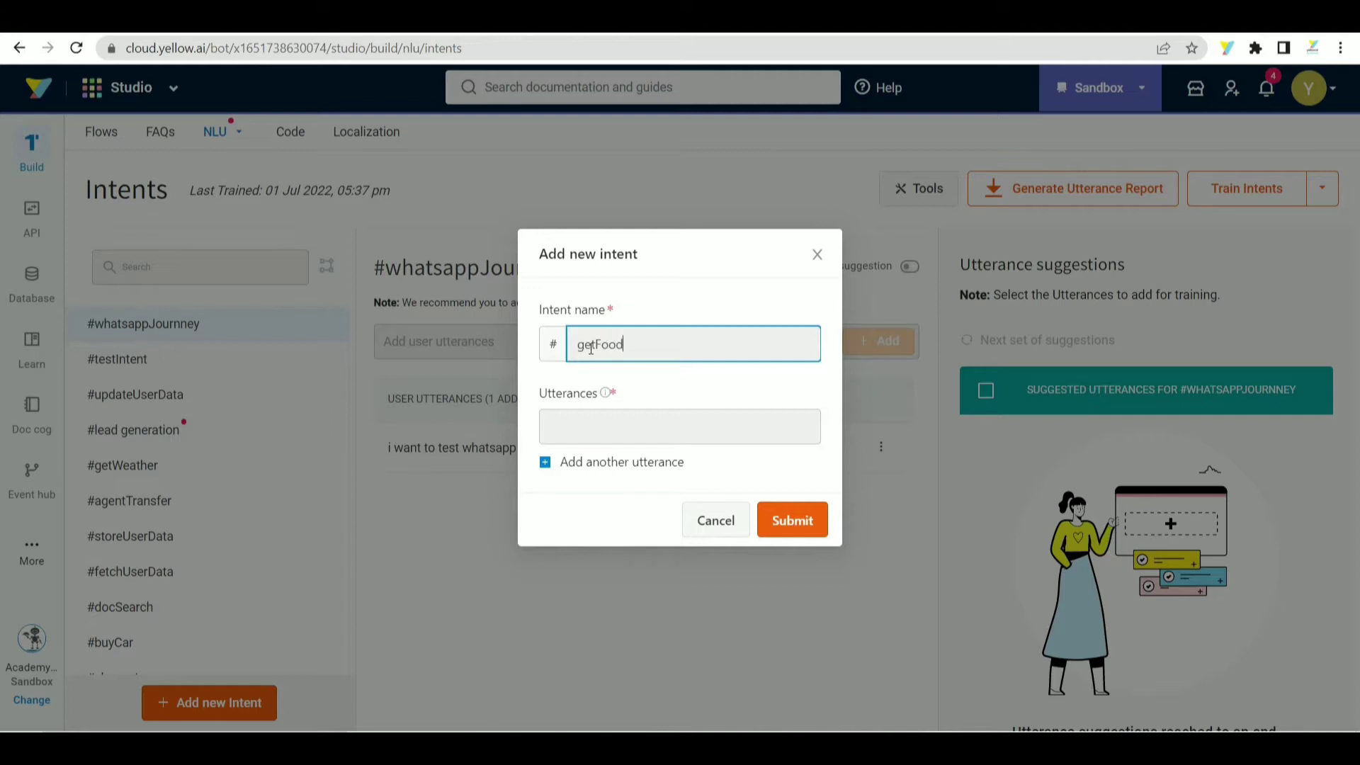
Enter the utterances 'i want to order food' and 'i am hungry' for getFood
key(Tab)
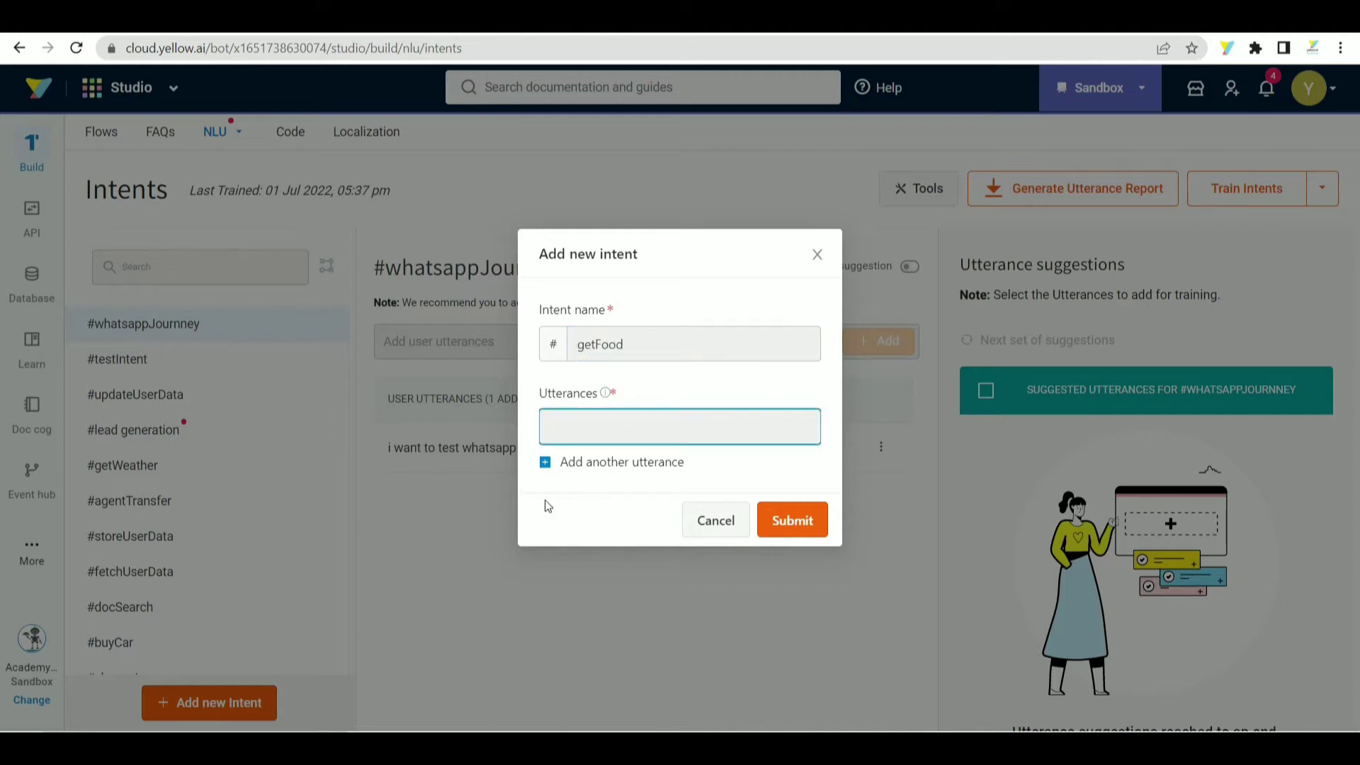
text(i want to order food)
click(615, 464)
click(604, 450)
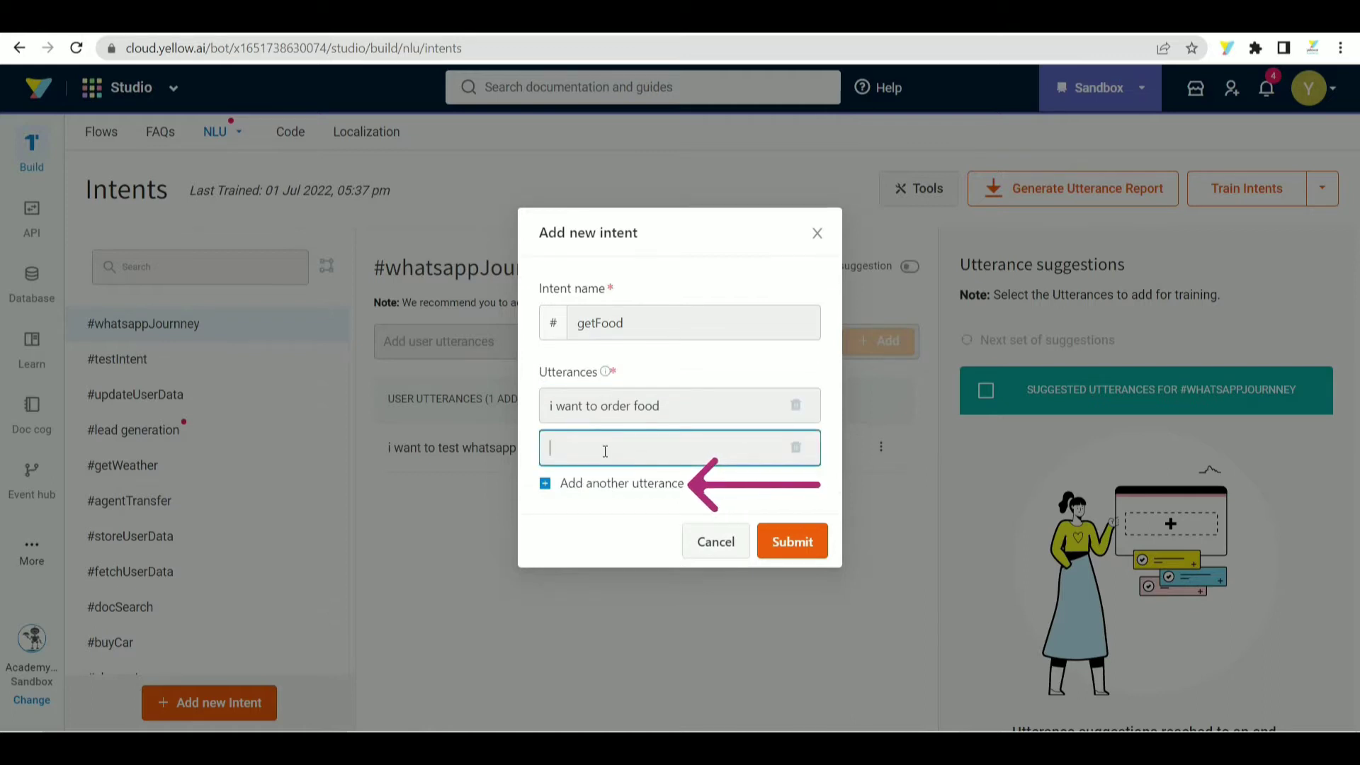
text(i am a)
key(BackSpace)
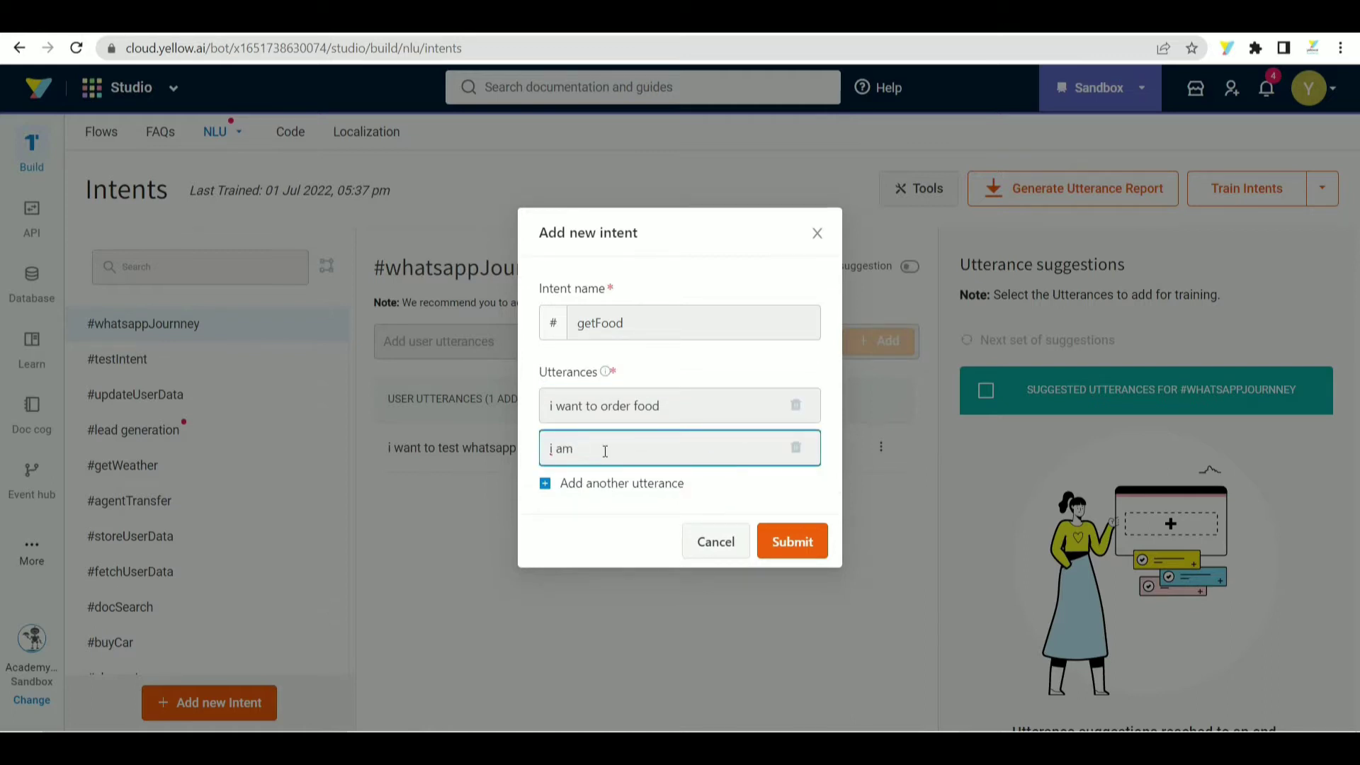
text(hungry)
Save the getFood intent and add the utterance 'get me food'
click(779, 540)
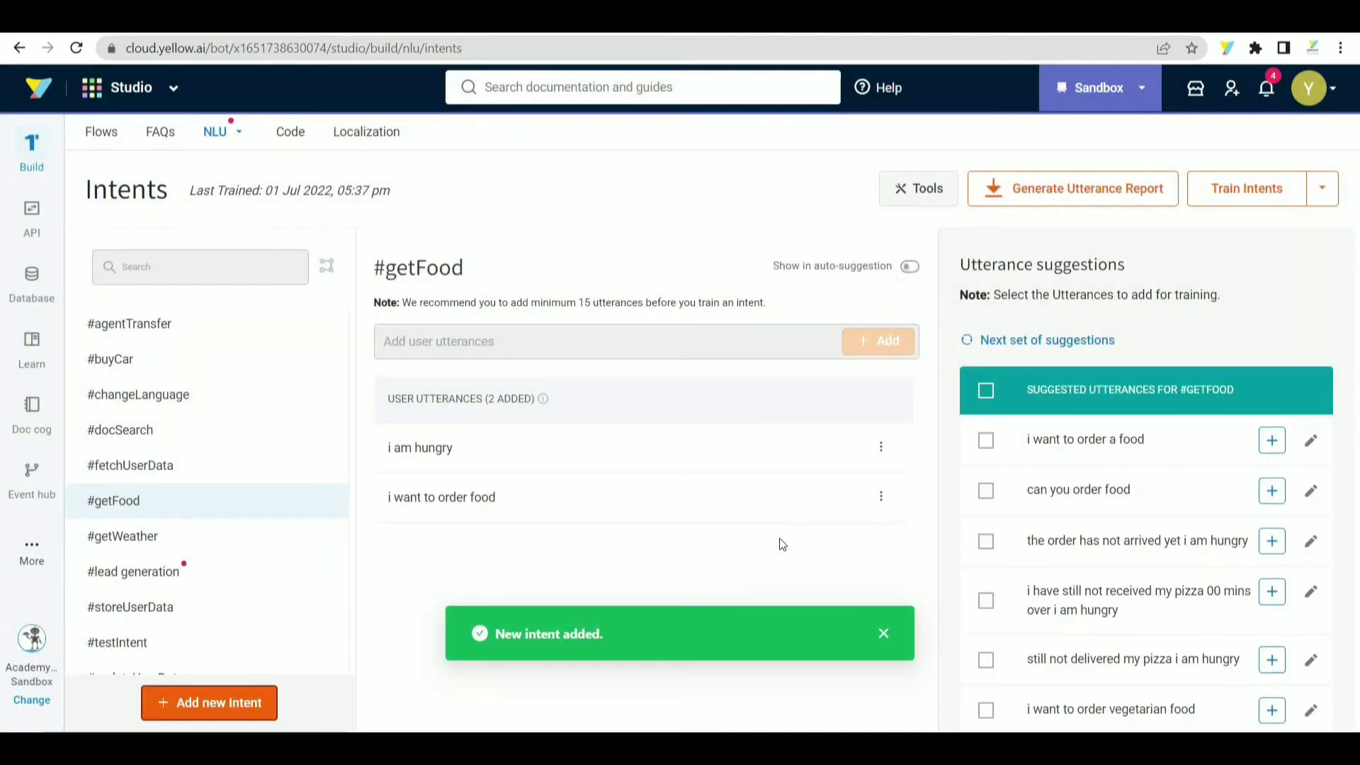
scroll(637, 425, down, 1)
click(529, 313)
text(get me food)
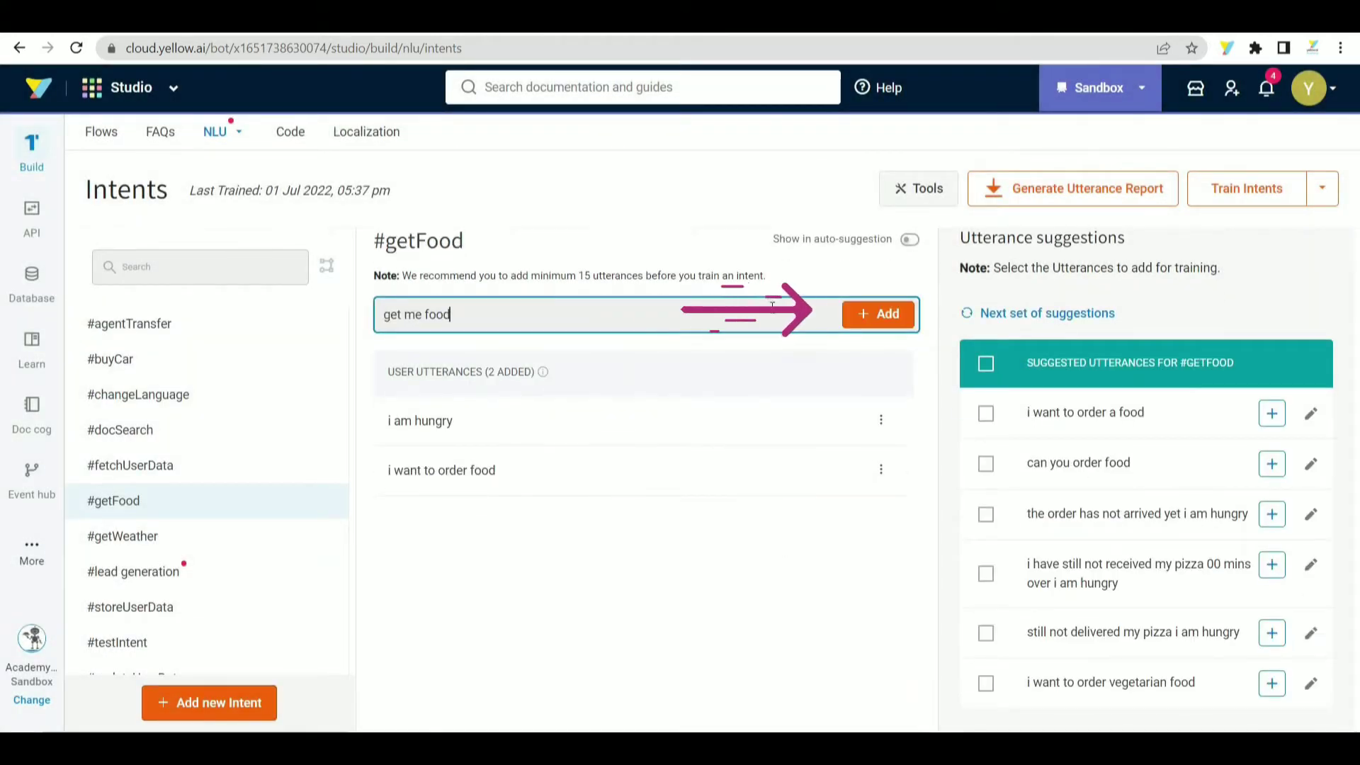
click(853, 323)
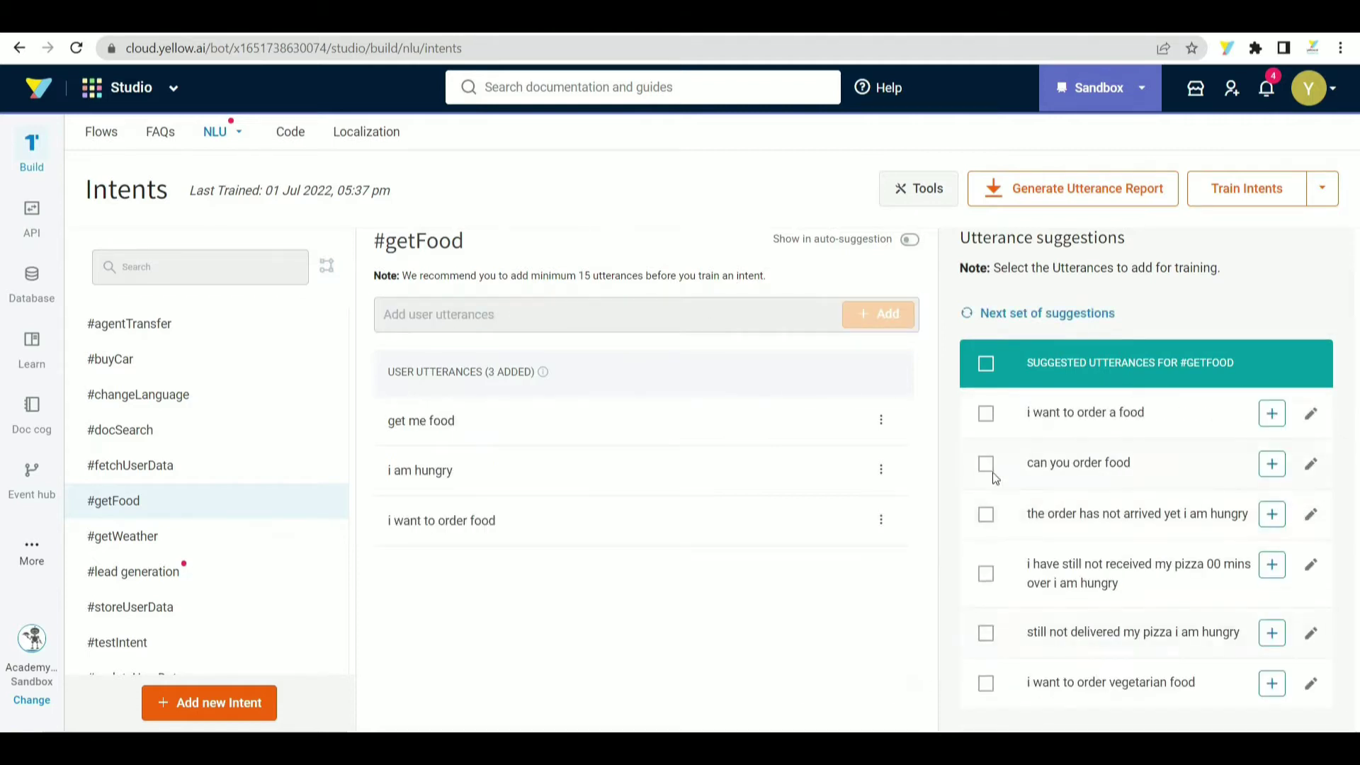
Add the suggestion 'can you order food' and edit another suggestion into 'i need vegetarian food'
click(985, 469)
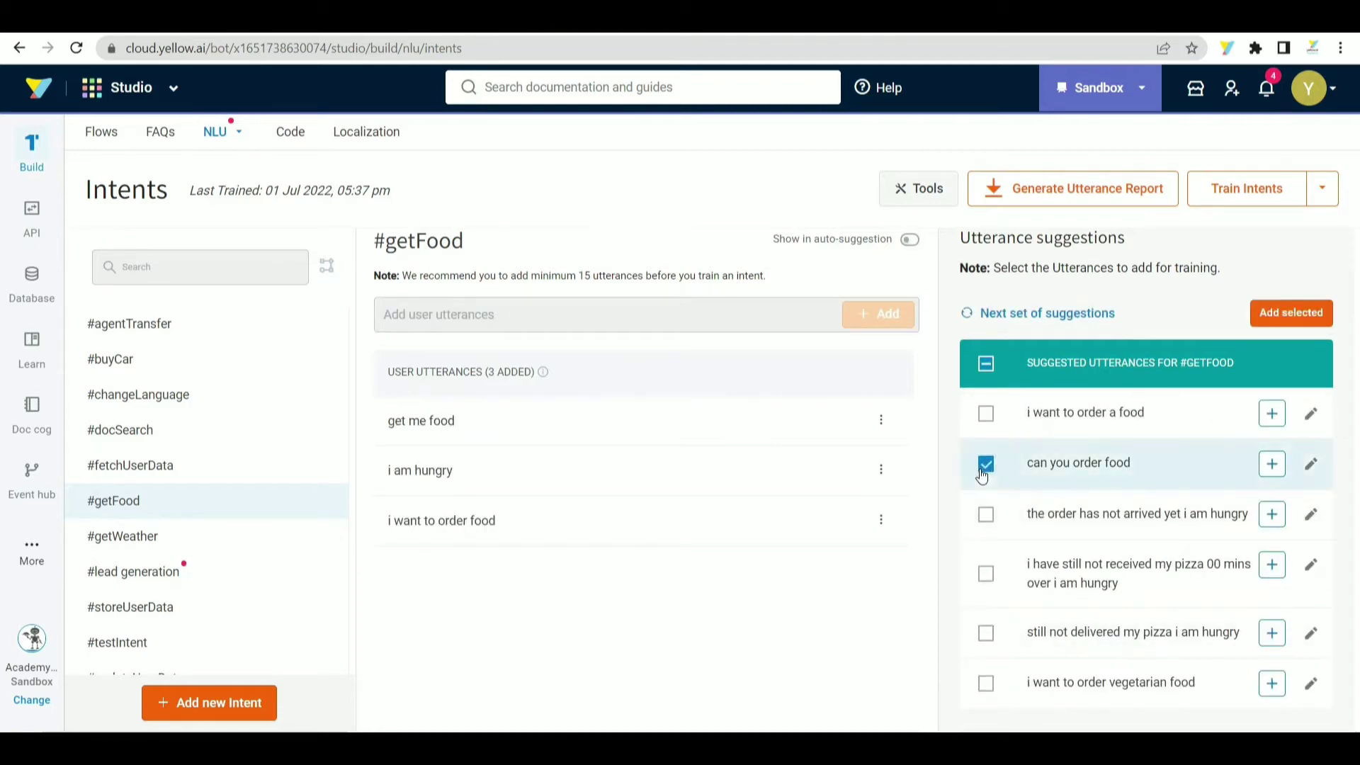
click(1281, 312)
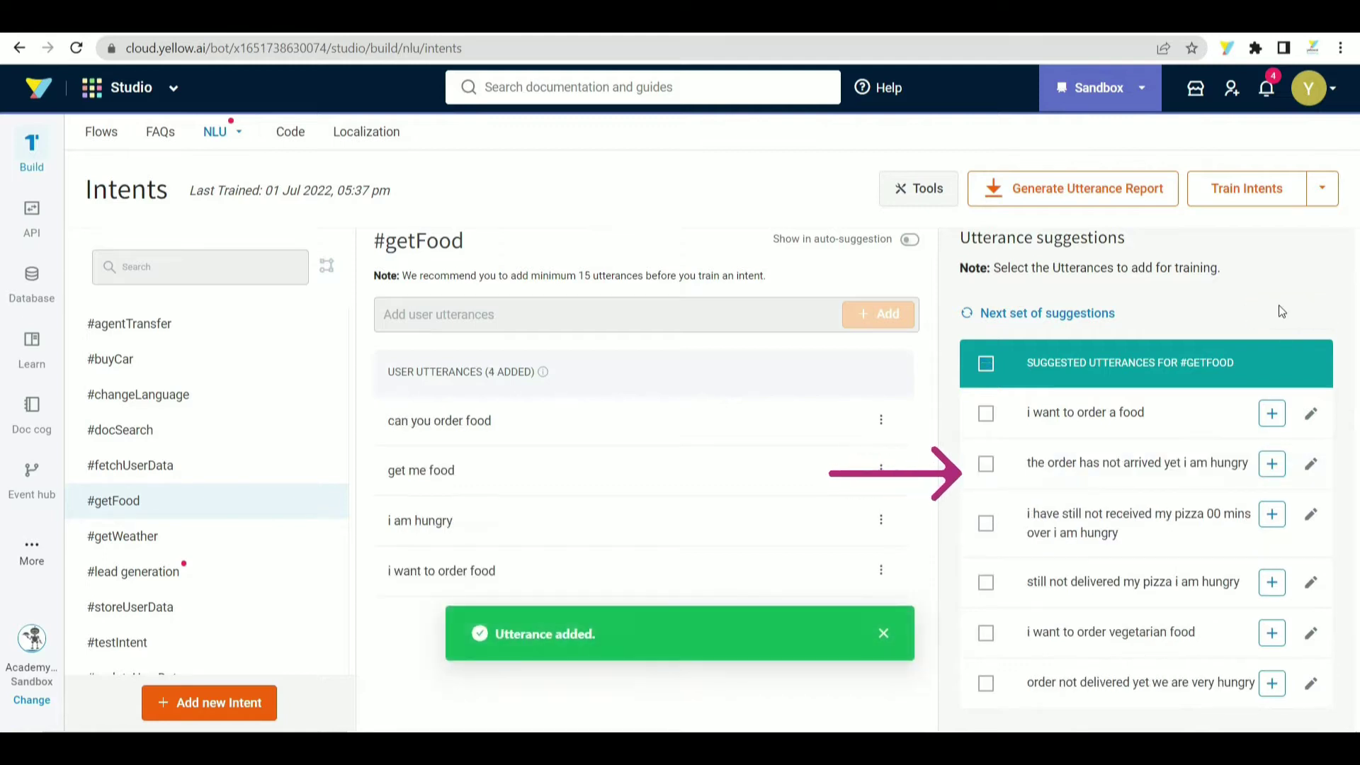
click(1311, 636)
key(BackSpace)
key(BackSpace)
key(BackSpace)
key(BackSpace)
key(BackSpace)
key(BackSpace)
key(BackSpace)
key(BackSpace)
key(BackSpace)
key(BackSpace)
key(BackSpace)
key(BackSpace)
key(BackSpace)
text(need vegetarian food)
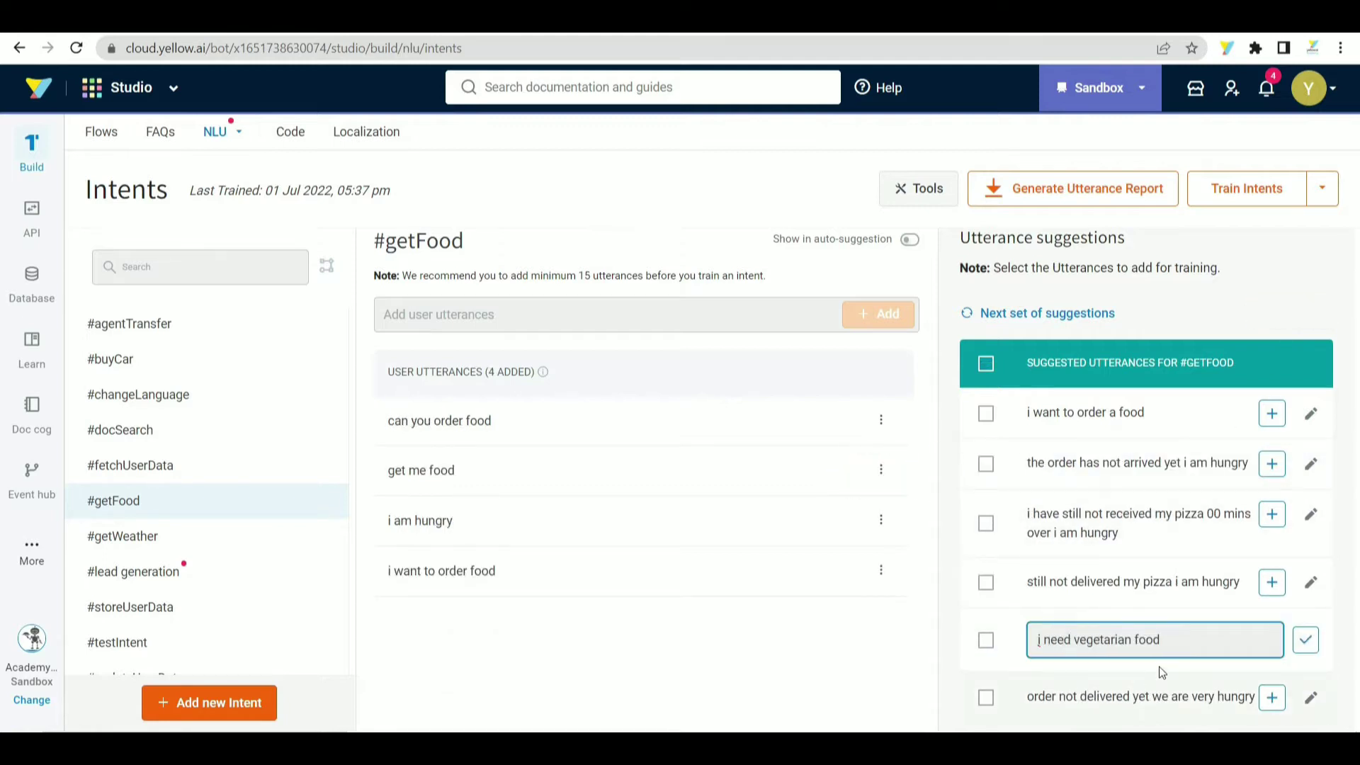
click(1303, 644)
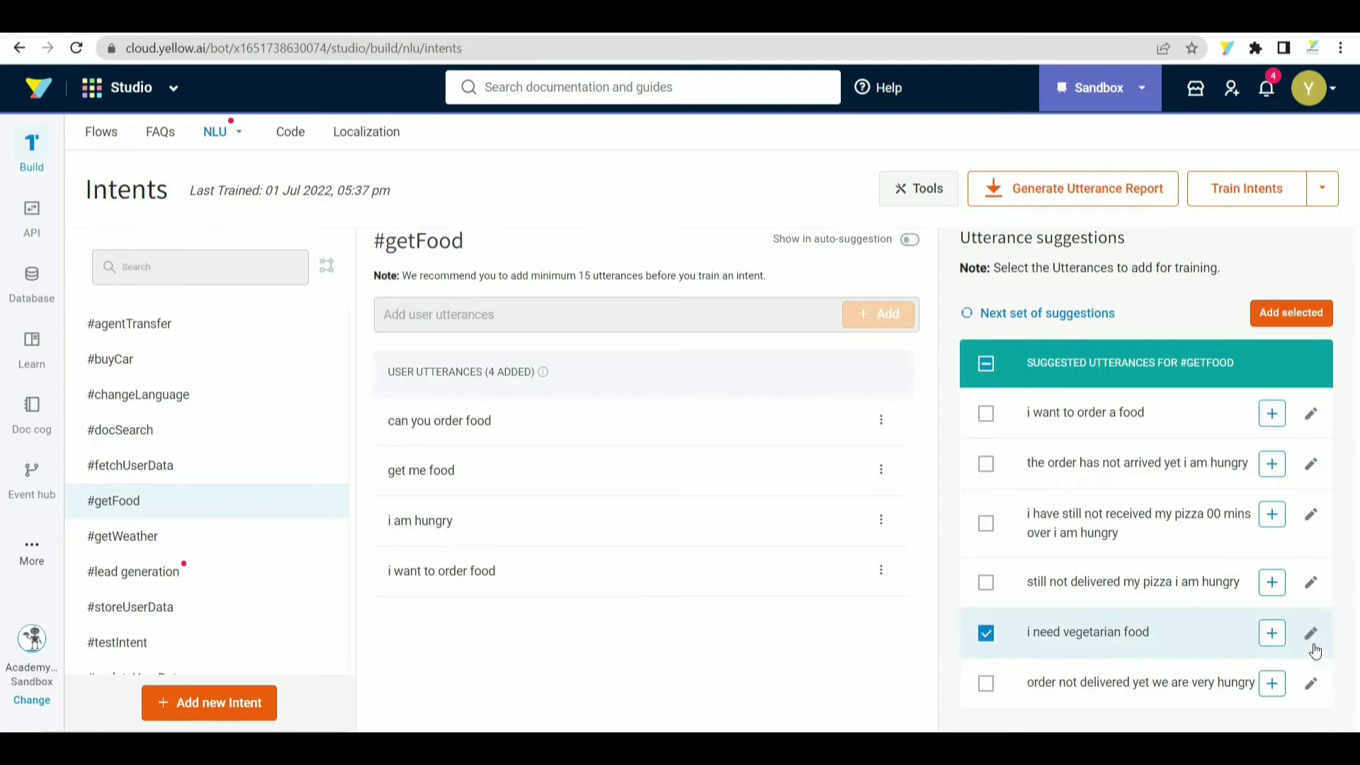
Add 'i need vegetarian food', then test 'i want to order food' with verbose predictions
click(1291, 313)
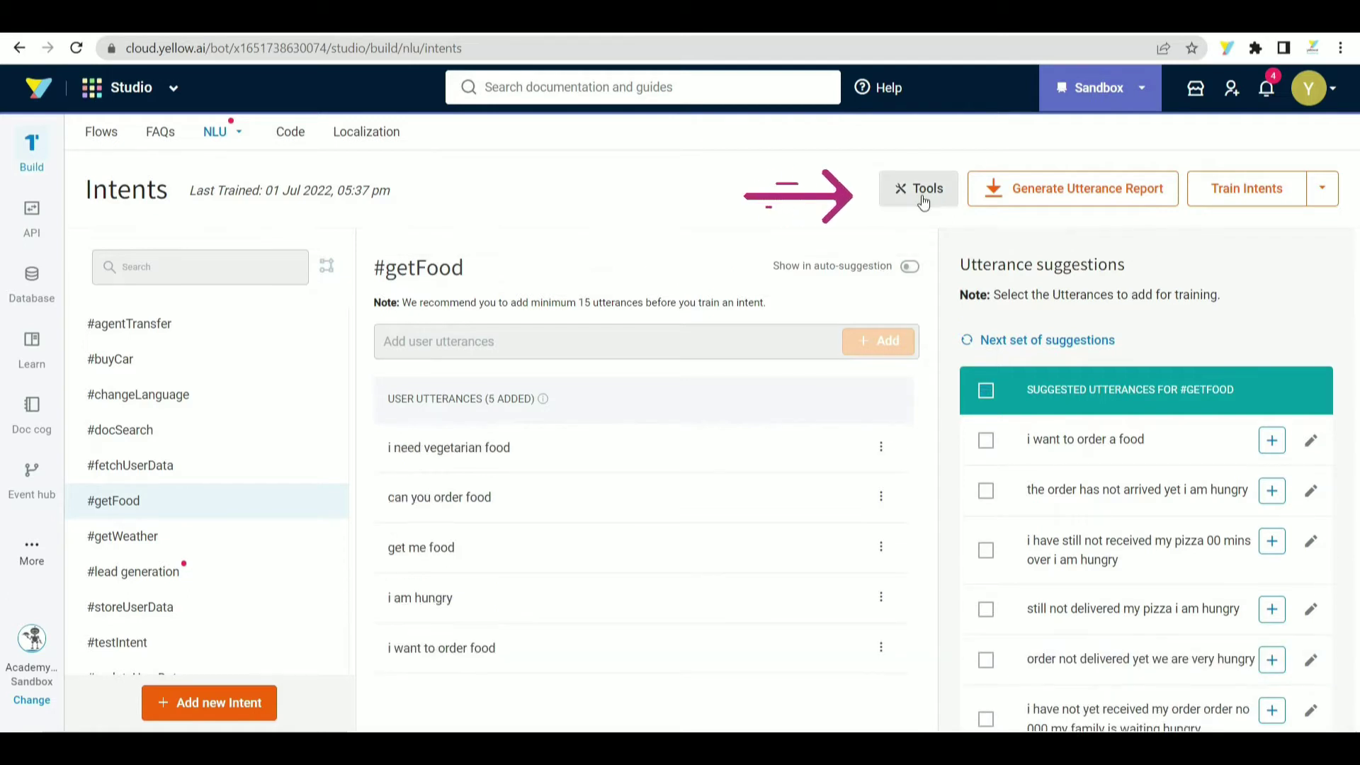
click(922, 198)
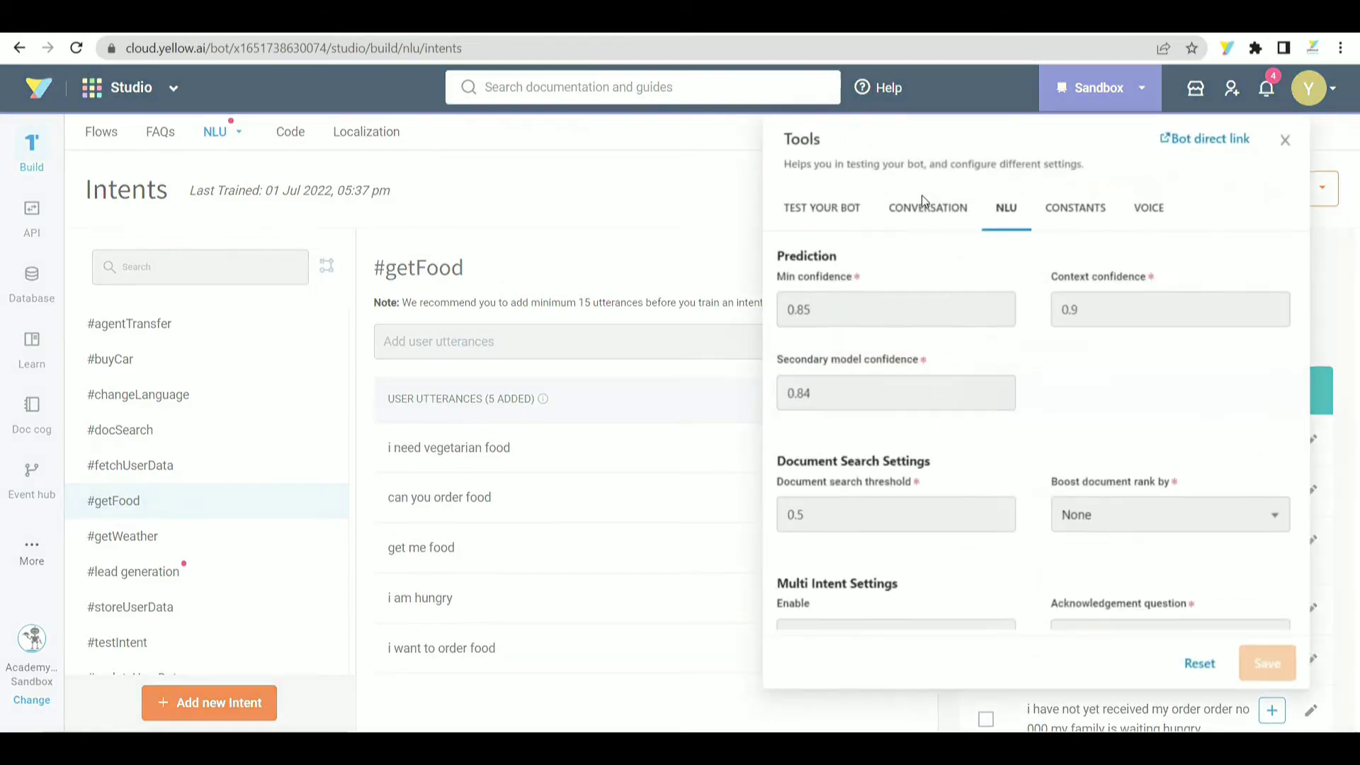
click(839, 213)
click(909, 288)
text(i wa)
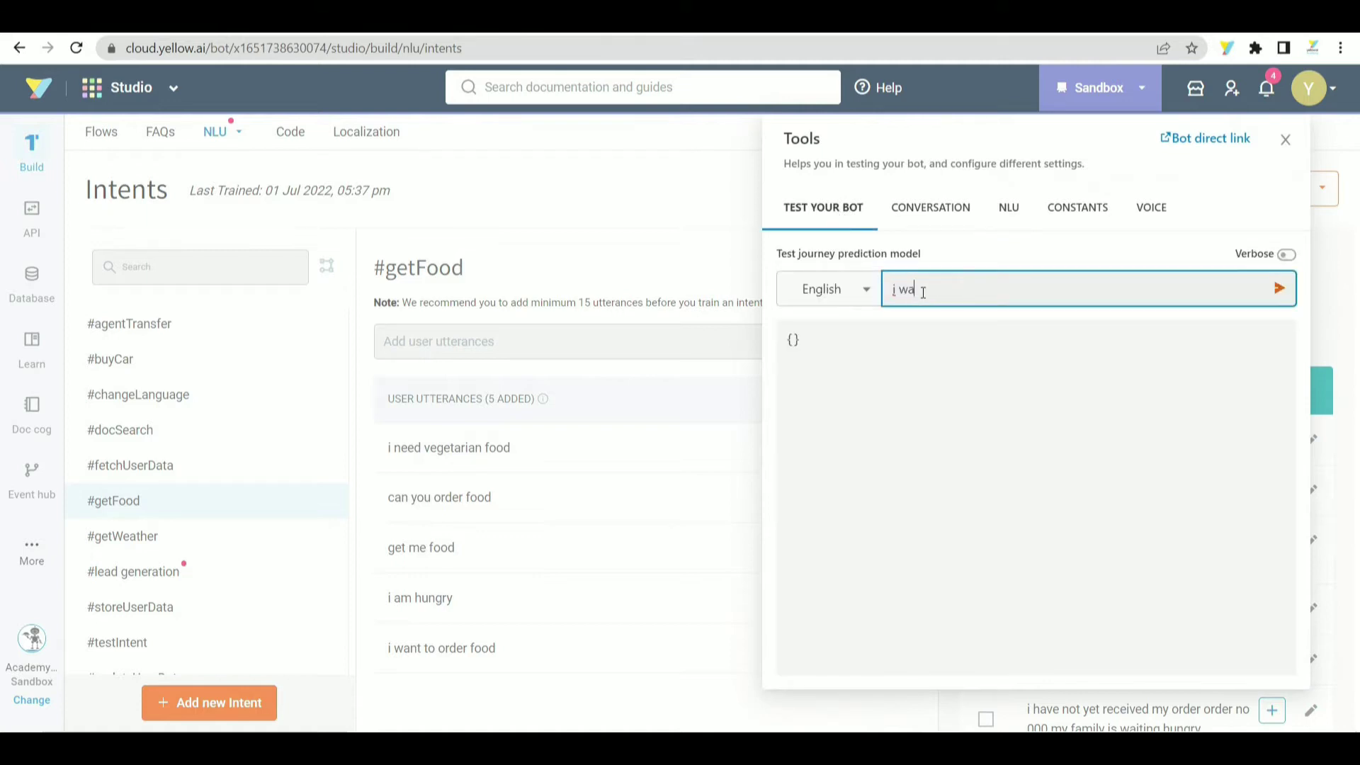
text(nt to order food)
key(Return)
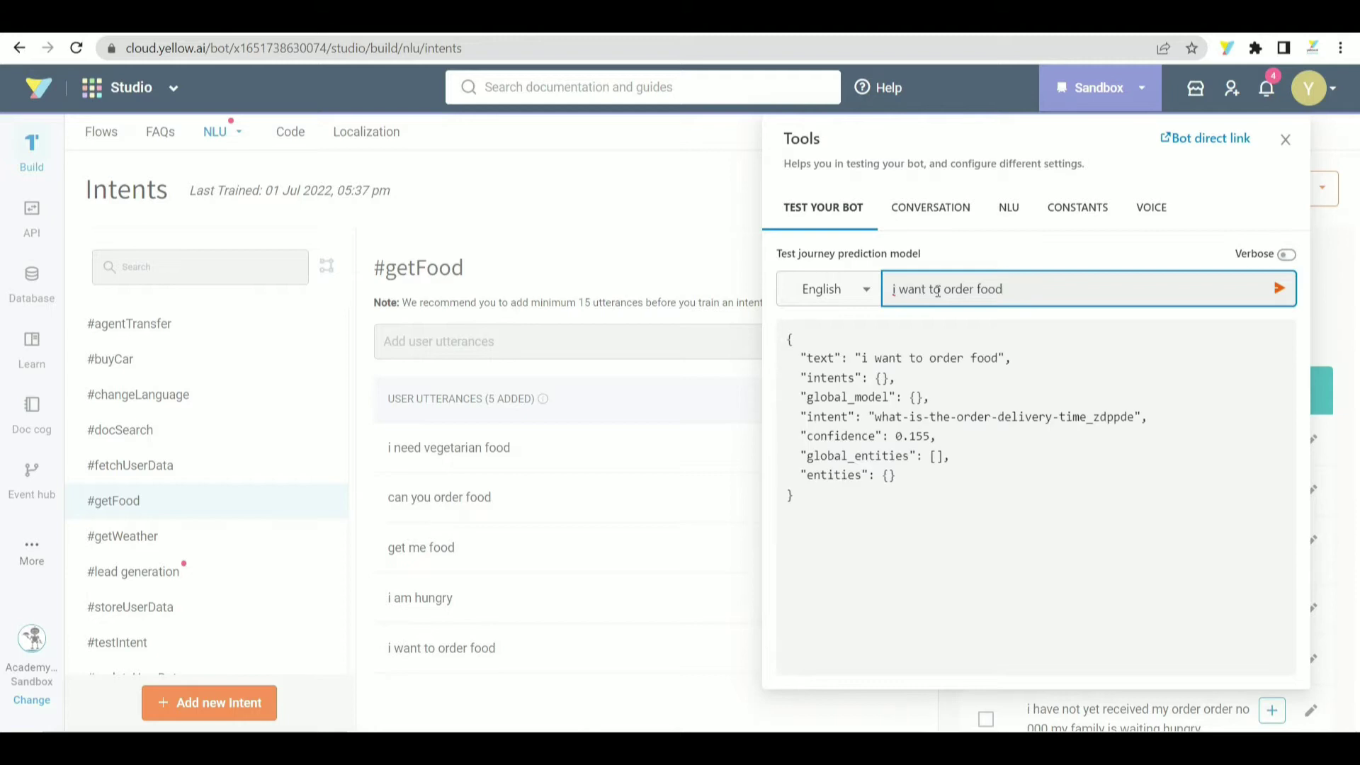
click(1286, 254)
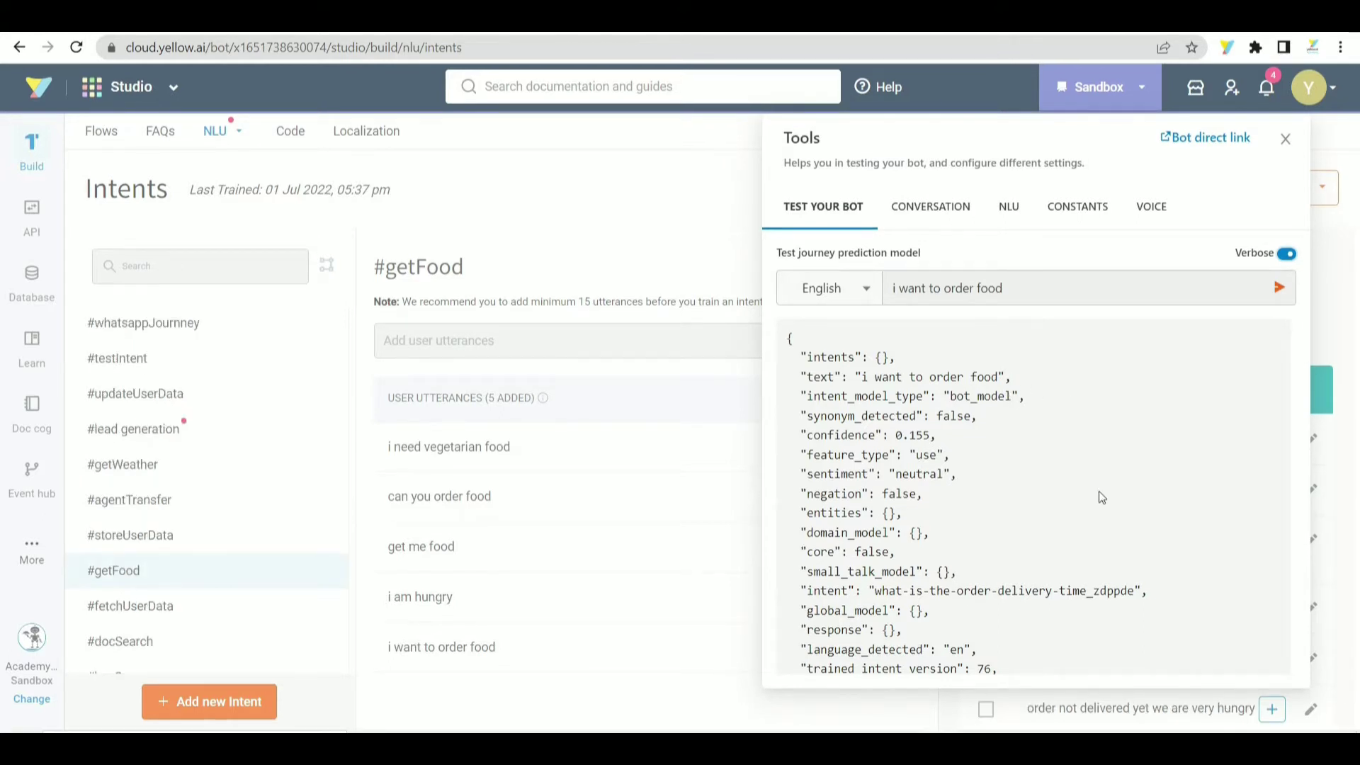
scroll(1099, 491, down, 3)
scroll(1099, 496, down, 2)
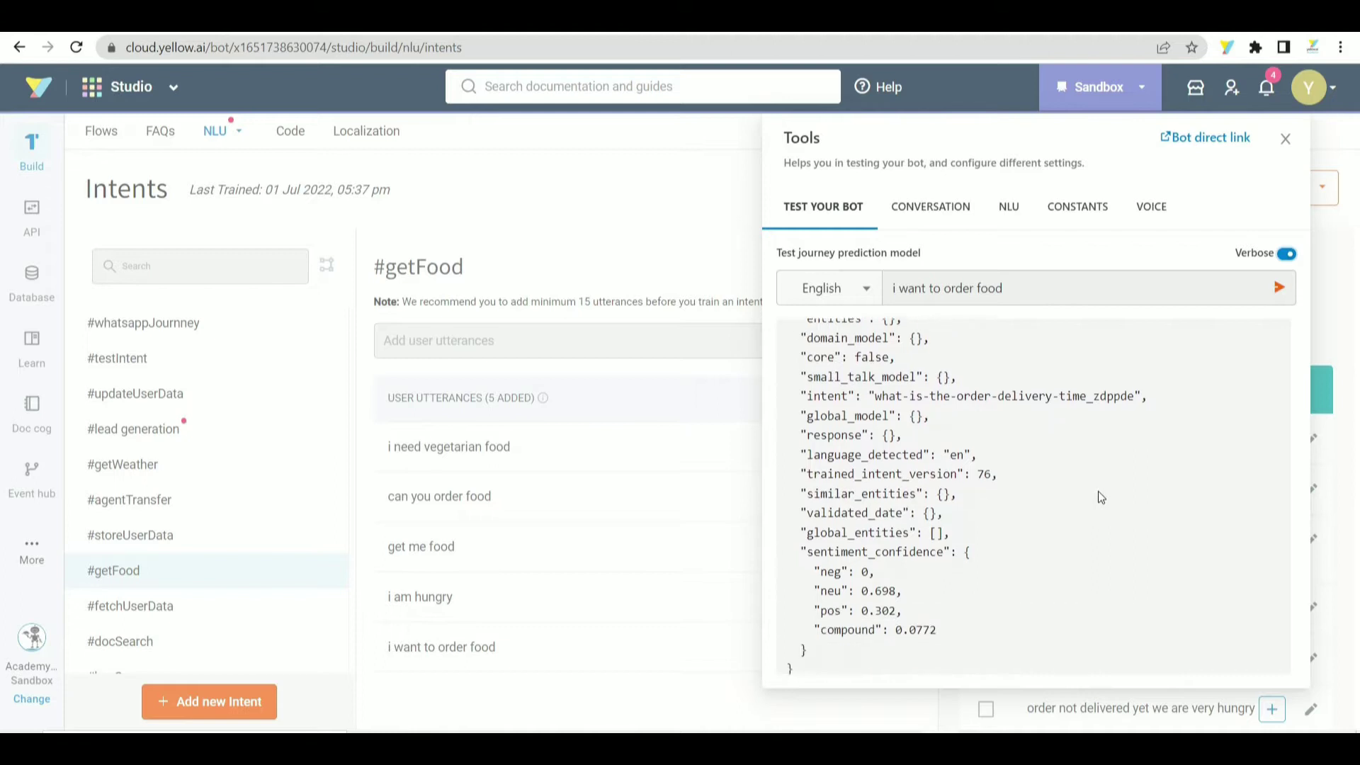
scroll(1099, 496, up, 3)
scroll(1098, 496, up, 2)
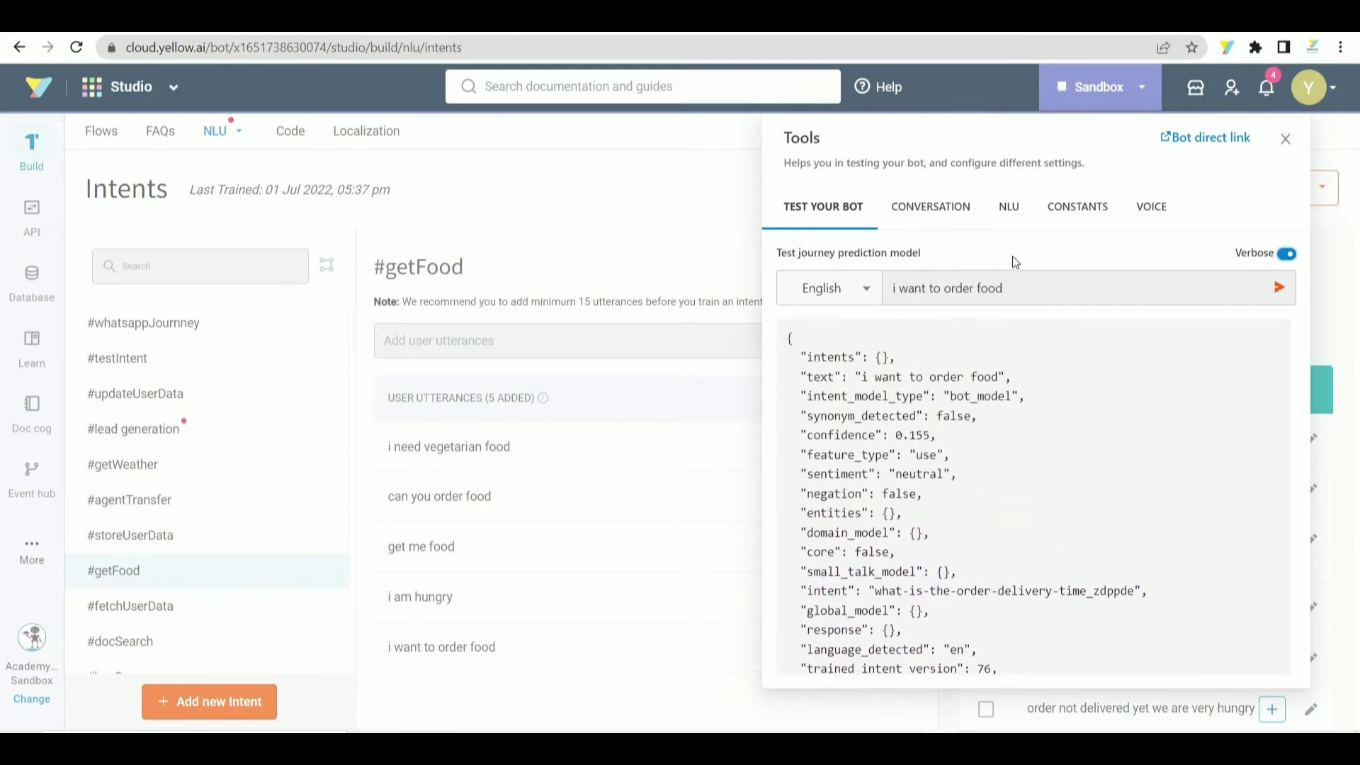
Test 'you are awesome' and review its lead generation prediction and praise small-talk intent
click(1032, 292)
key(ctrl+a)
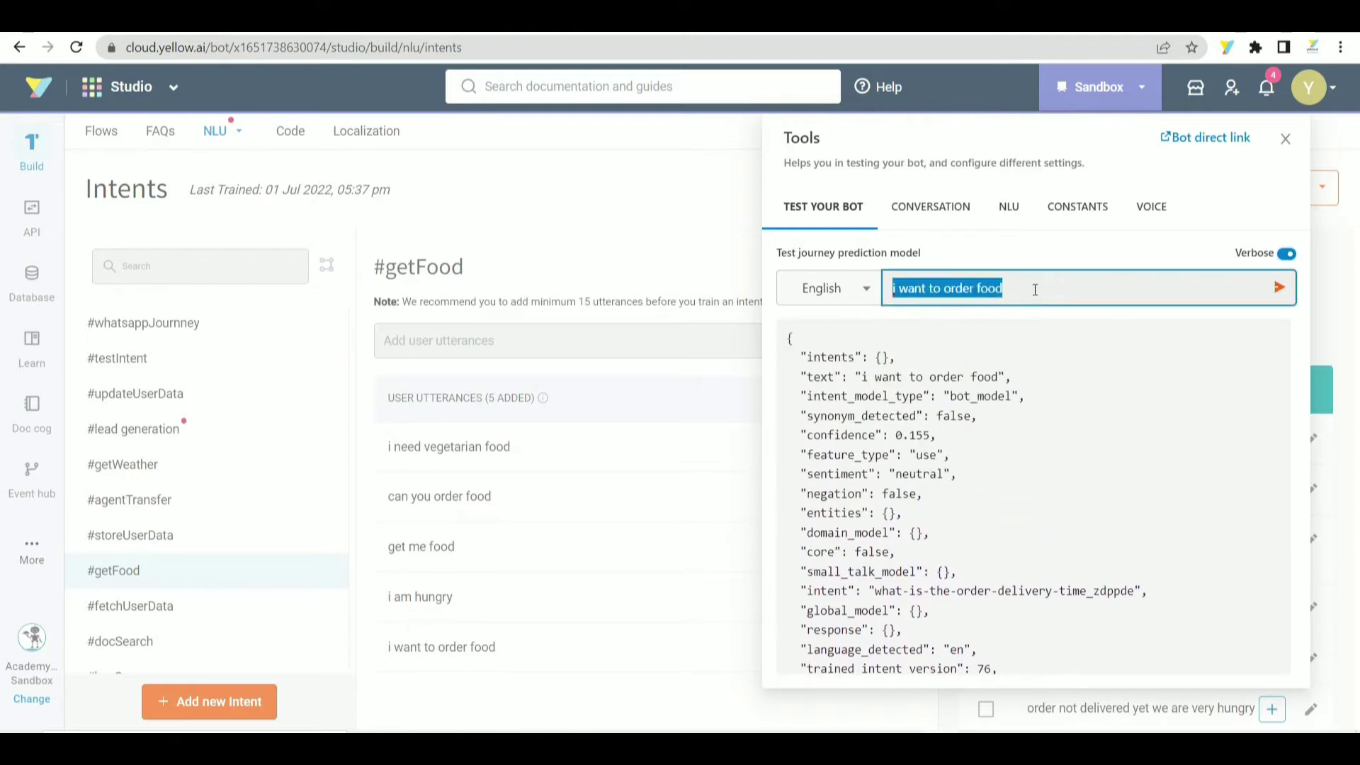
text(you are awesome)
key(Return)
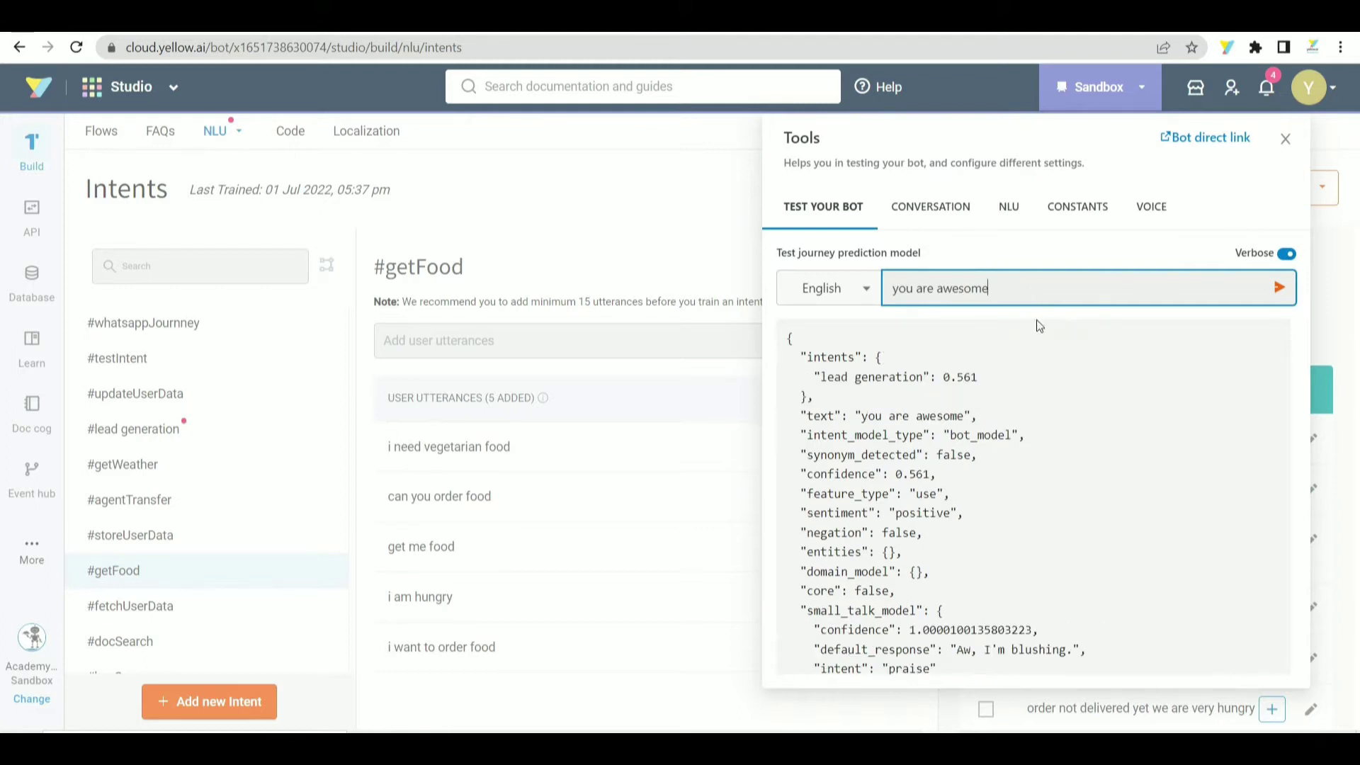
scroll(971, 519, down, 2)
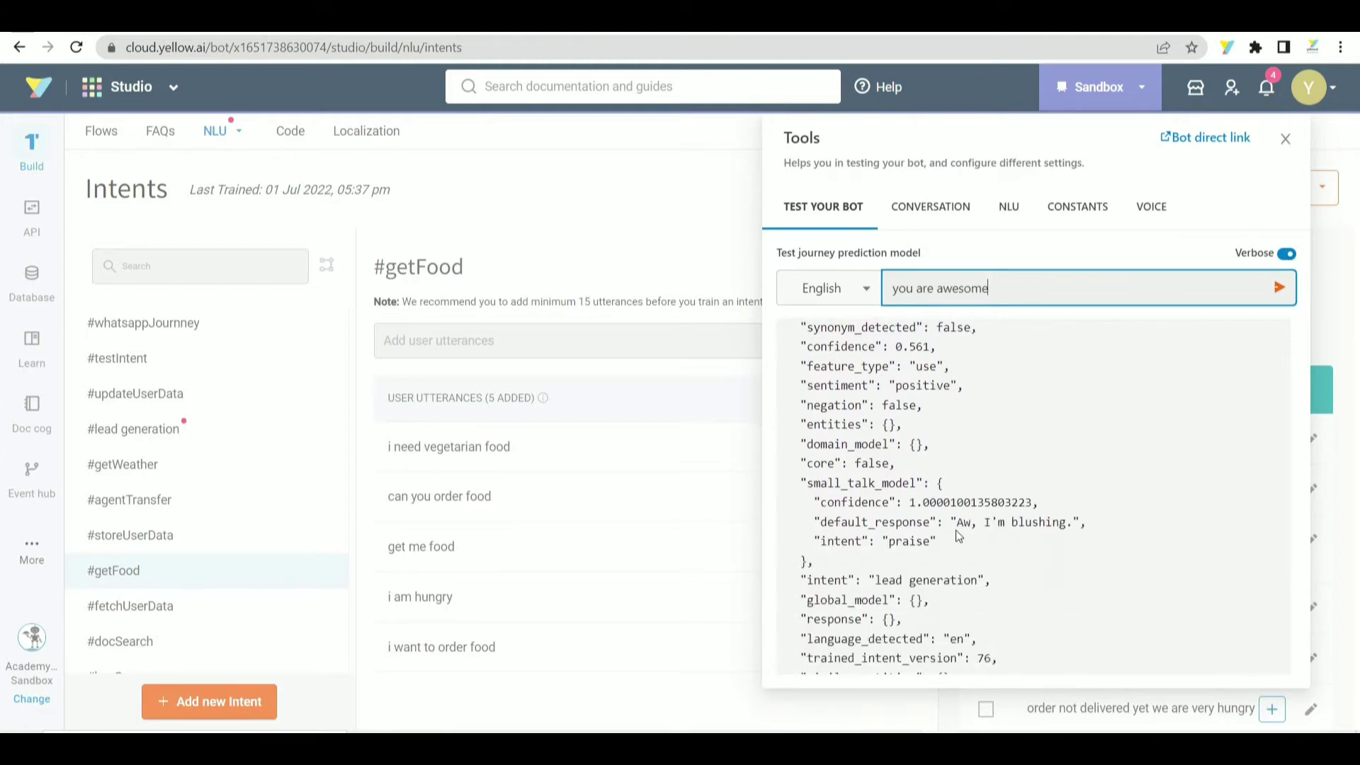
drag(957, 522, 1074, 538)
scroll(1074, 542, up, 2)
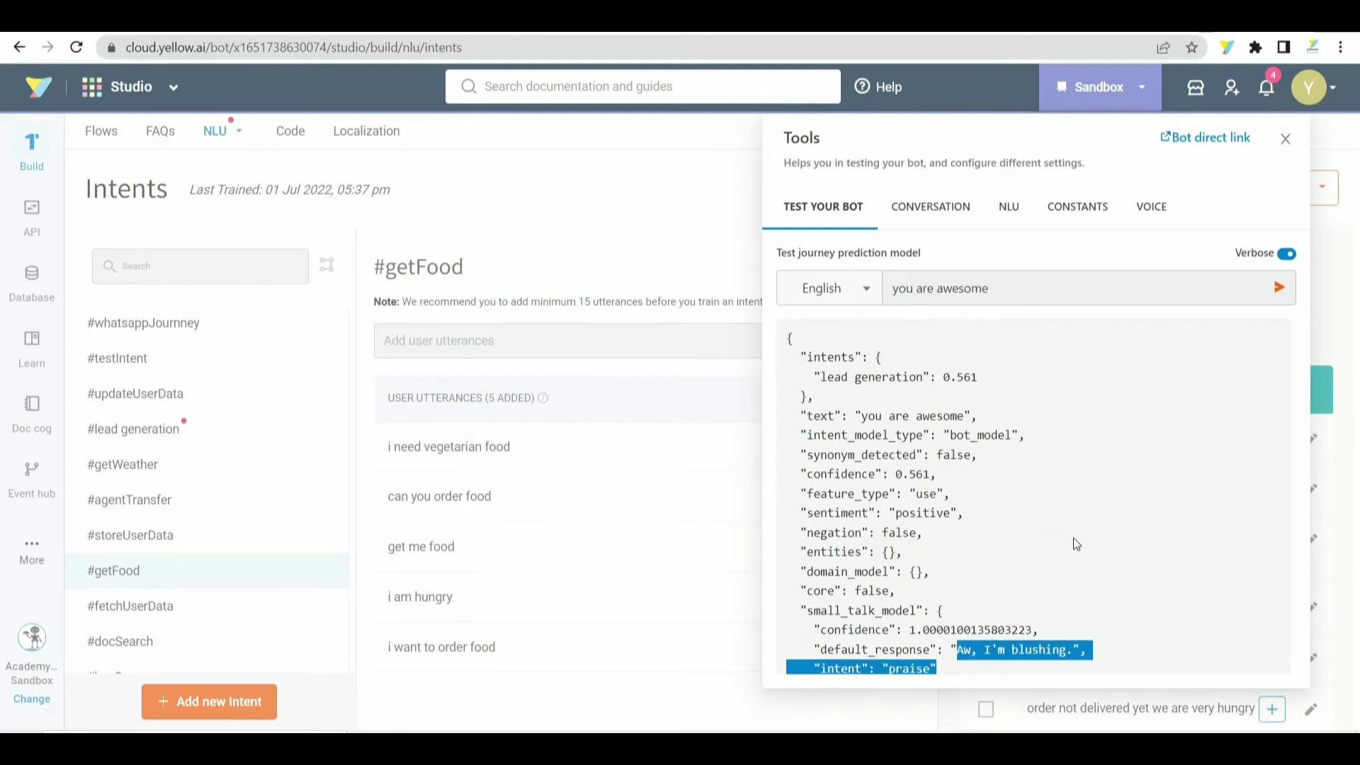
scroll(1074, 538, down, 5)
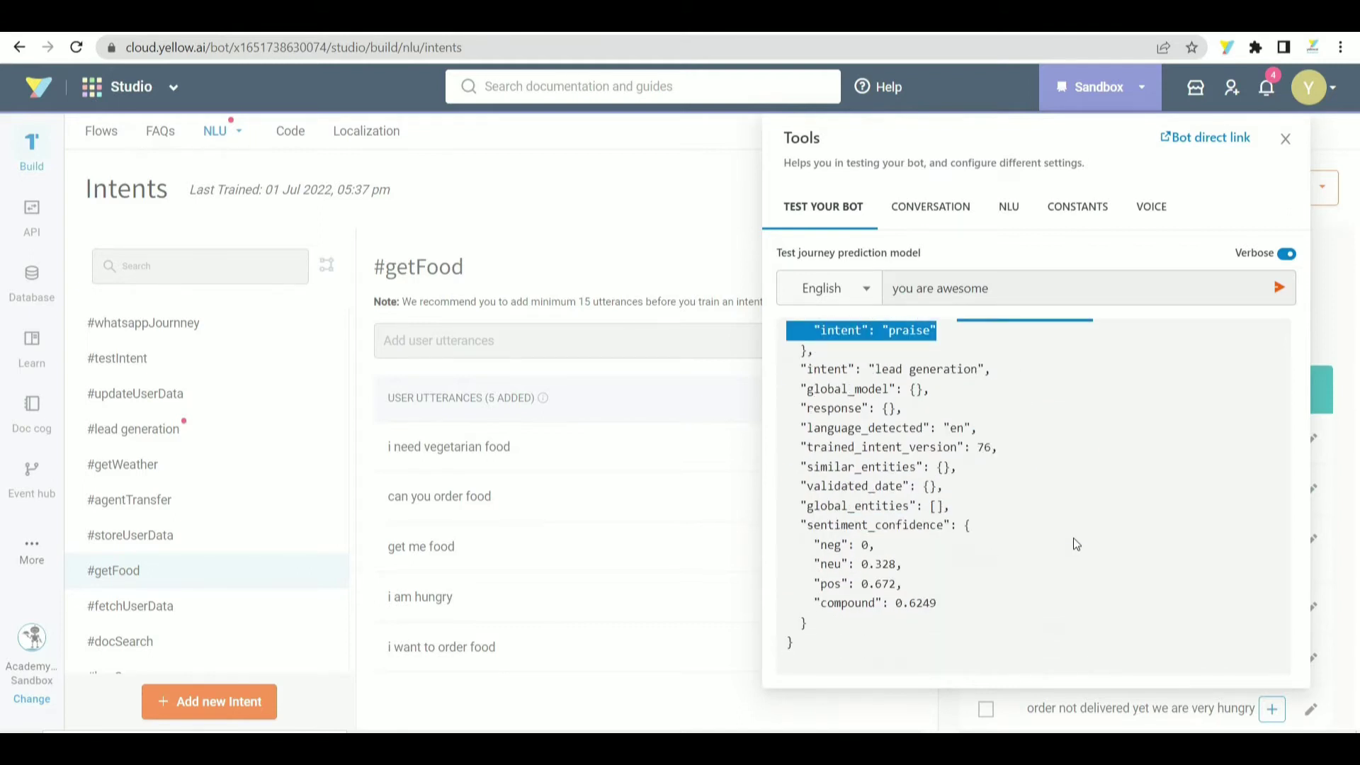
Close the test panel and look over the updateUserData, getWeather and storeUserData intents
click(1286, 138)
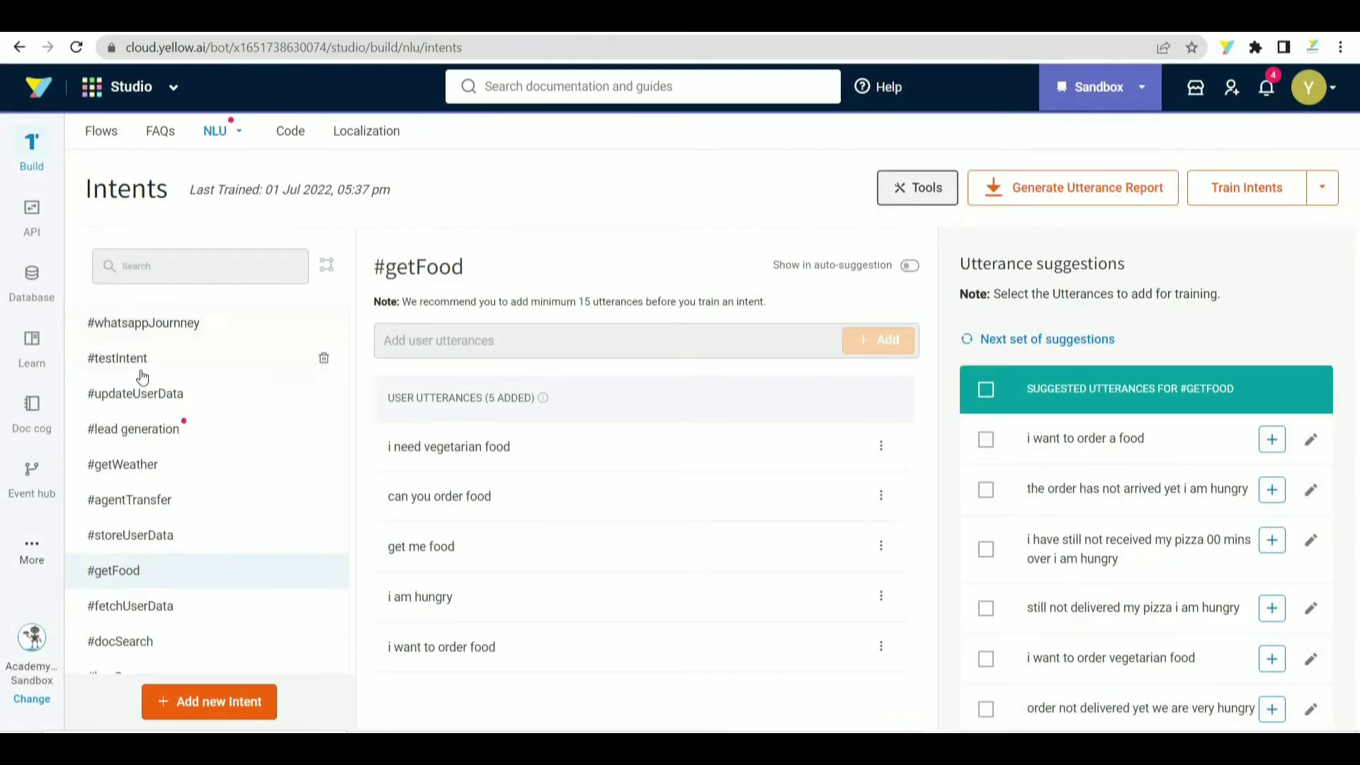
click(142, 411)
click(142, 465)
click(152, 535)
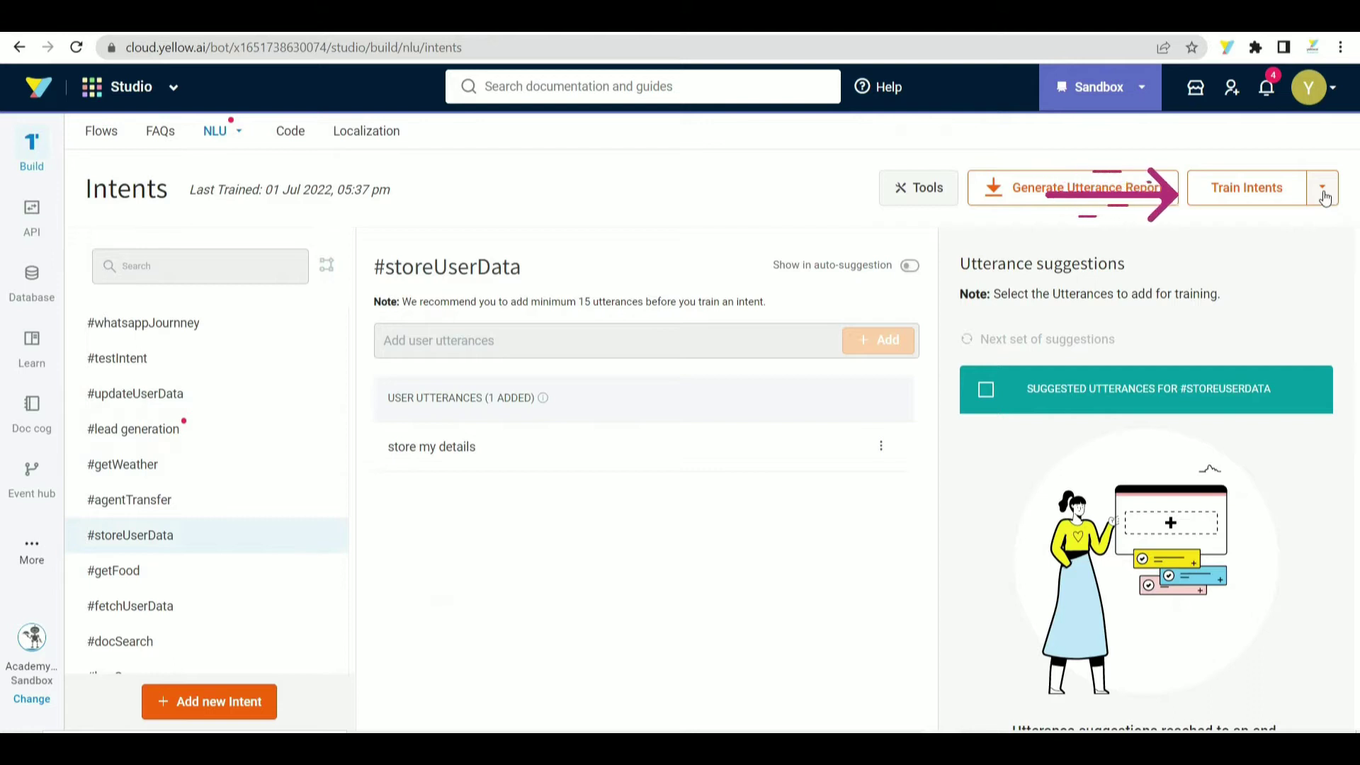
Train the intents model with Sentence encoder features and 25 recommended epochs
click(1323, 196)
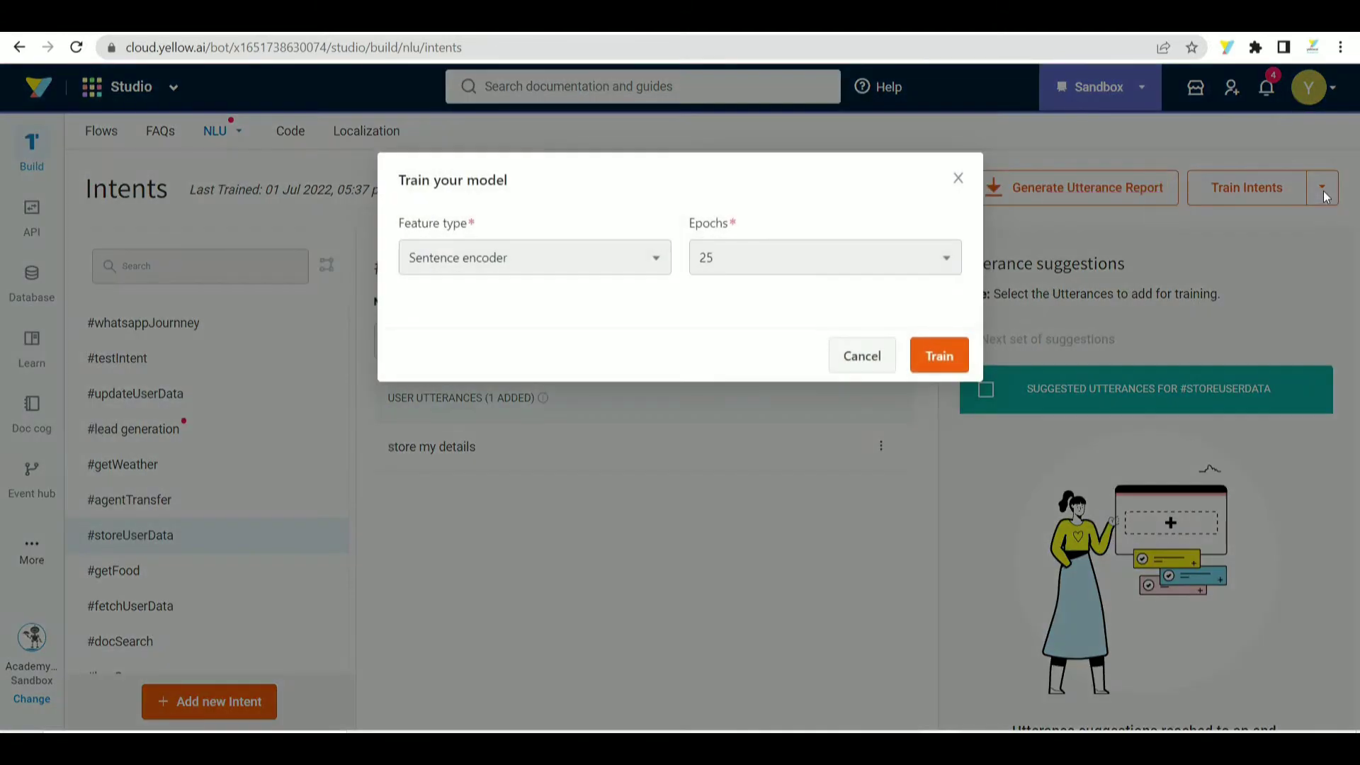
click(642, 258)
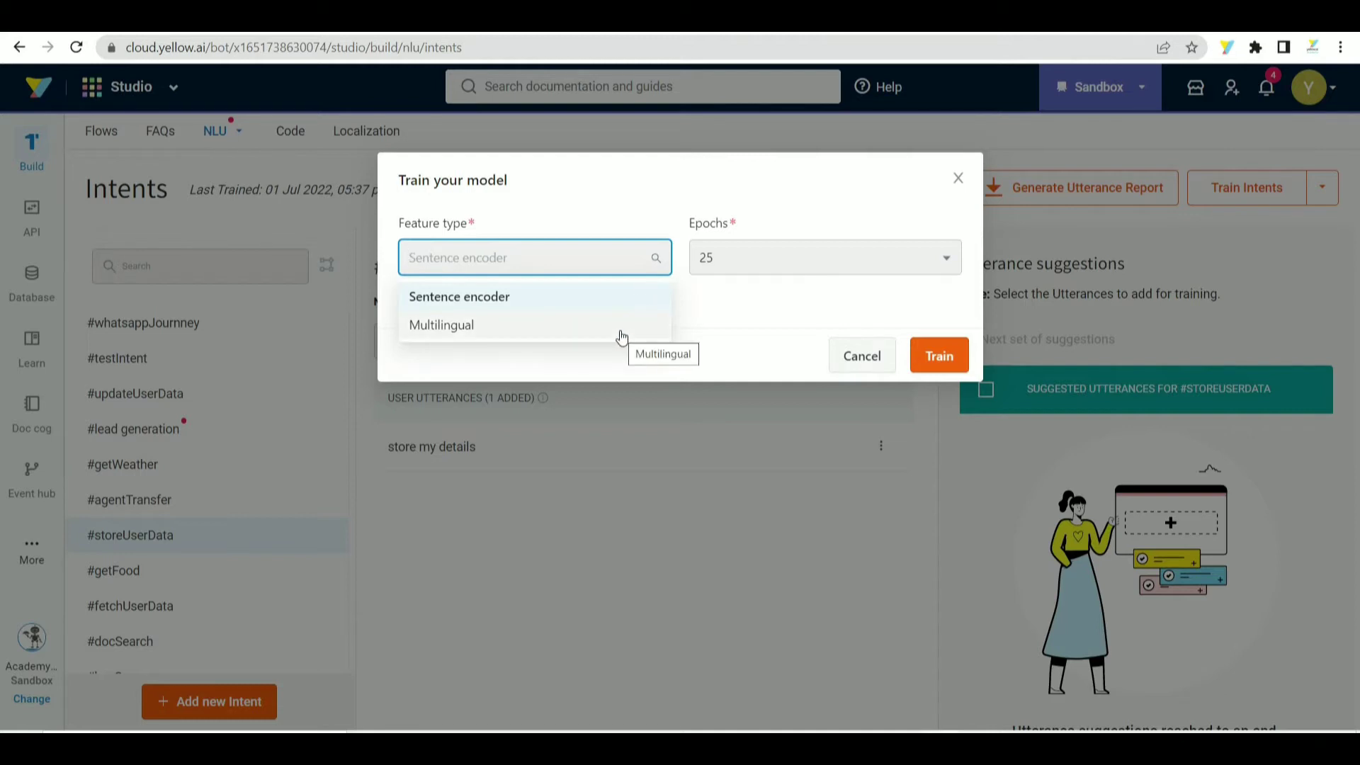
click(727, 329)
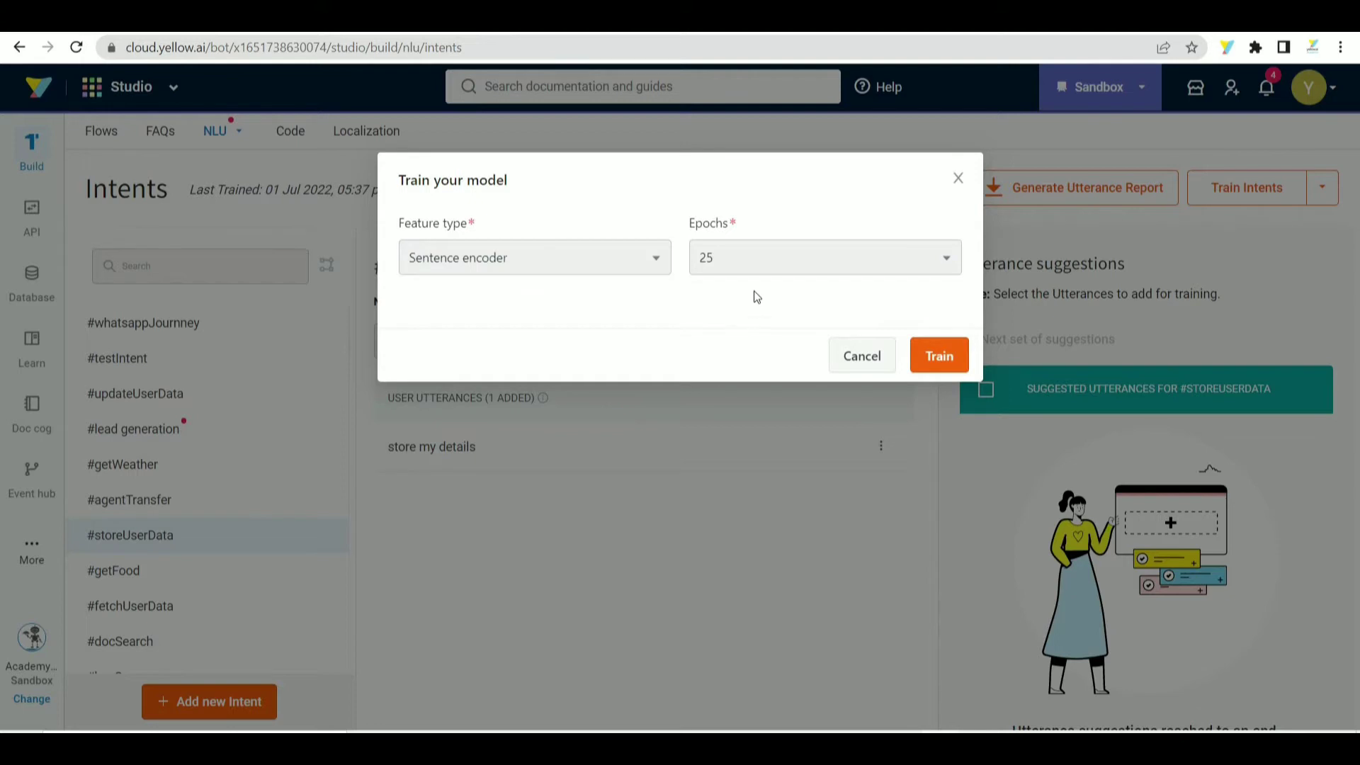
click(755, 258)
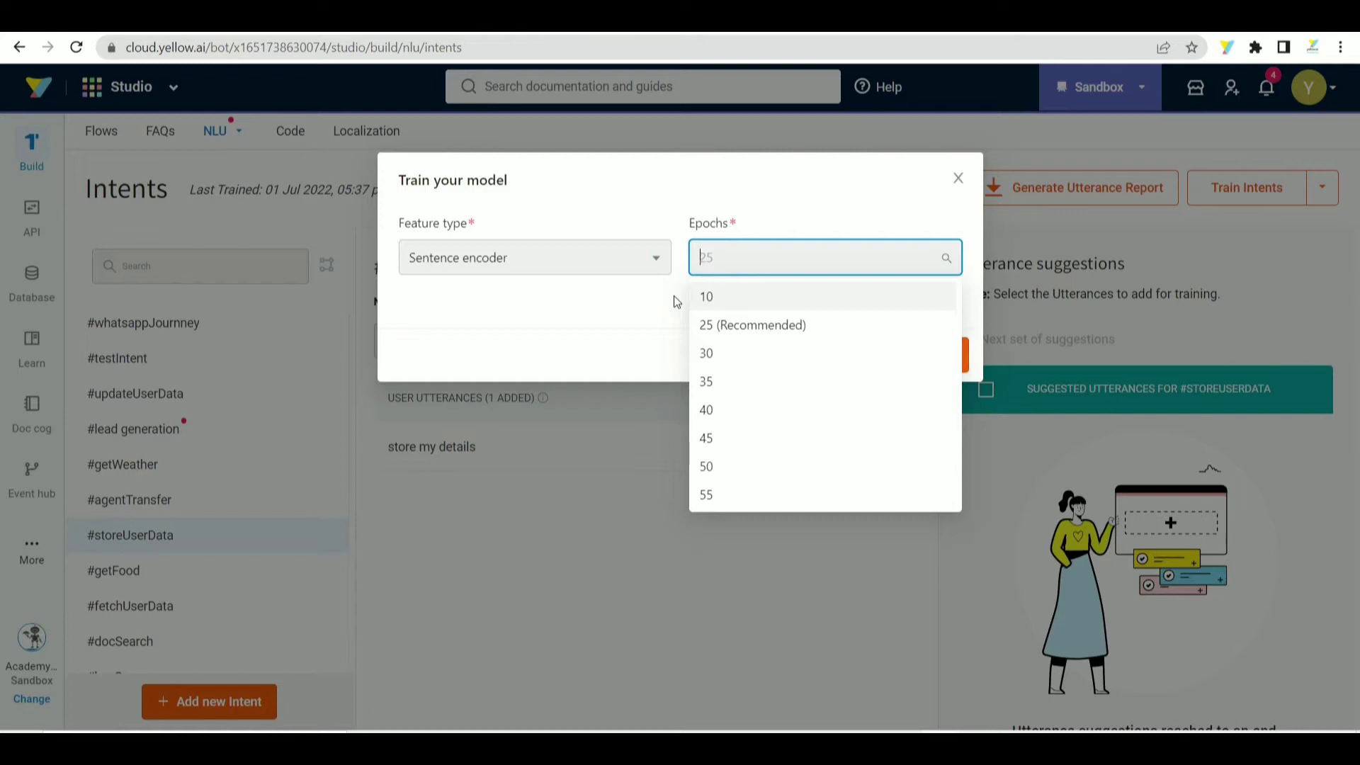
click(715, 325)
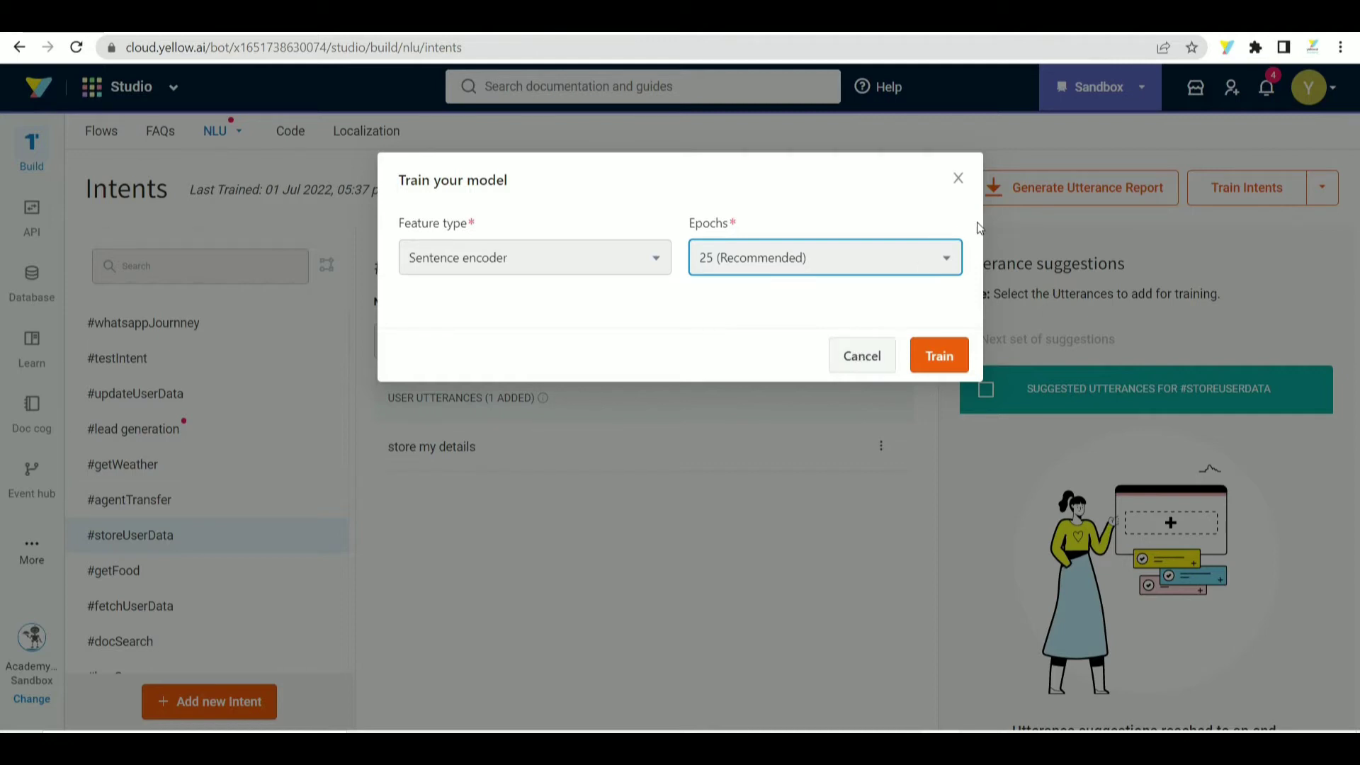
click(959, 179)
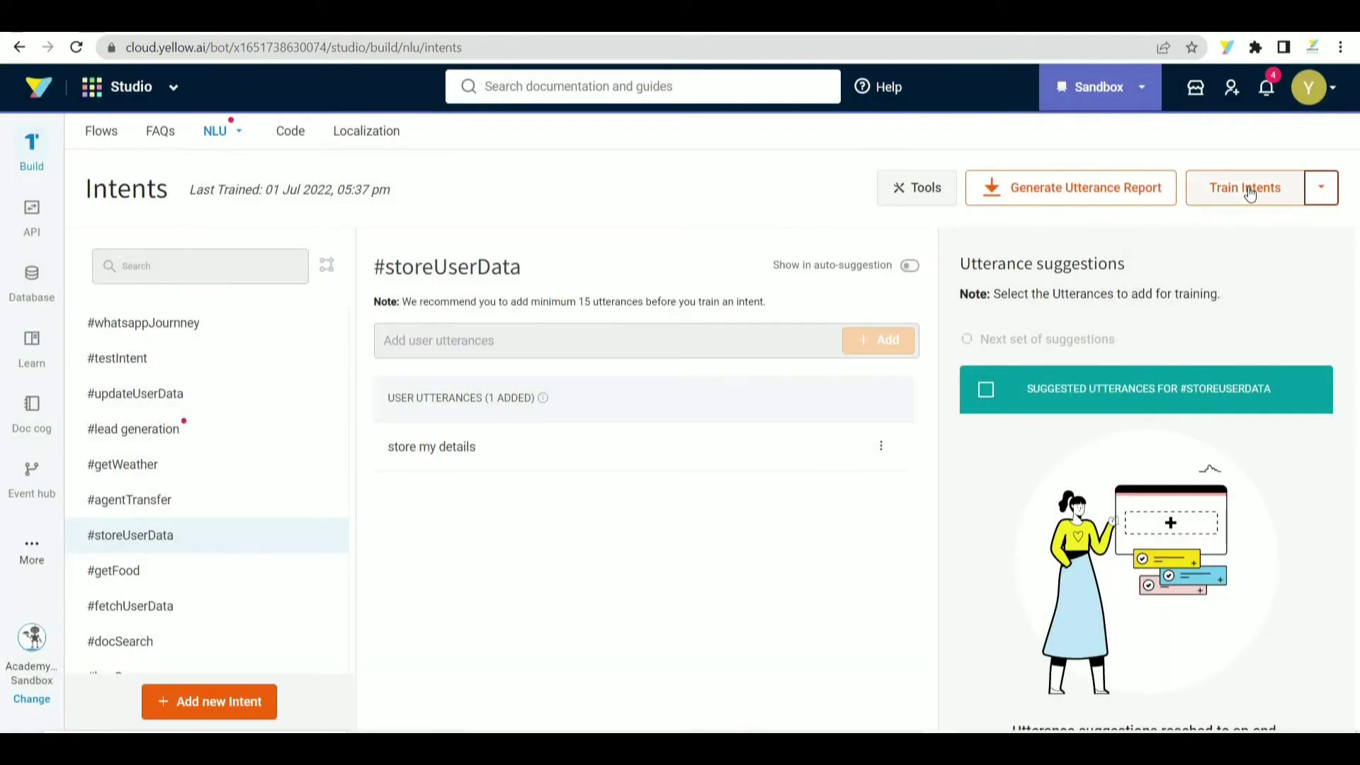
click(1250, 193)
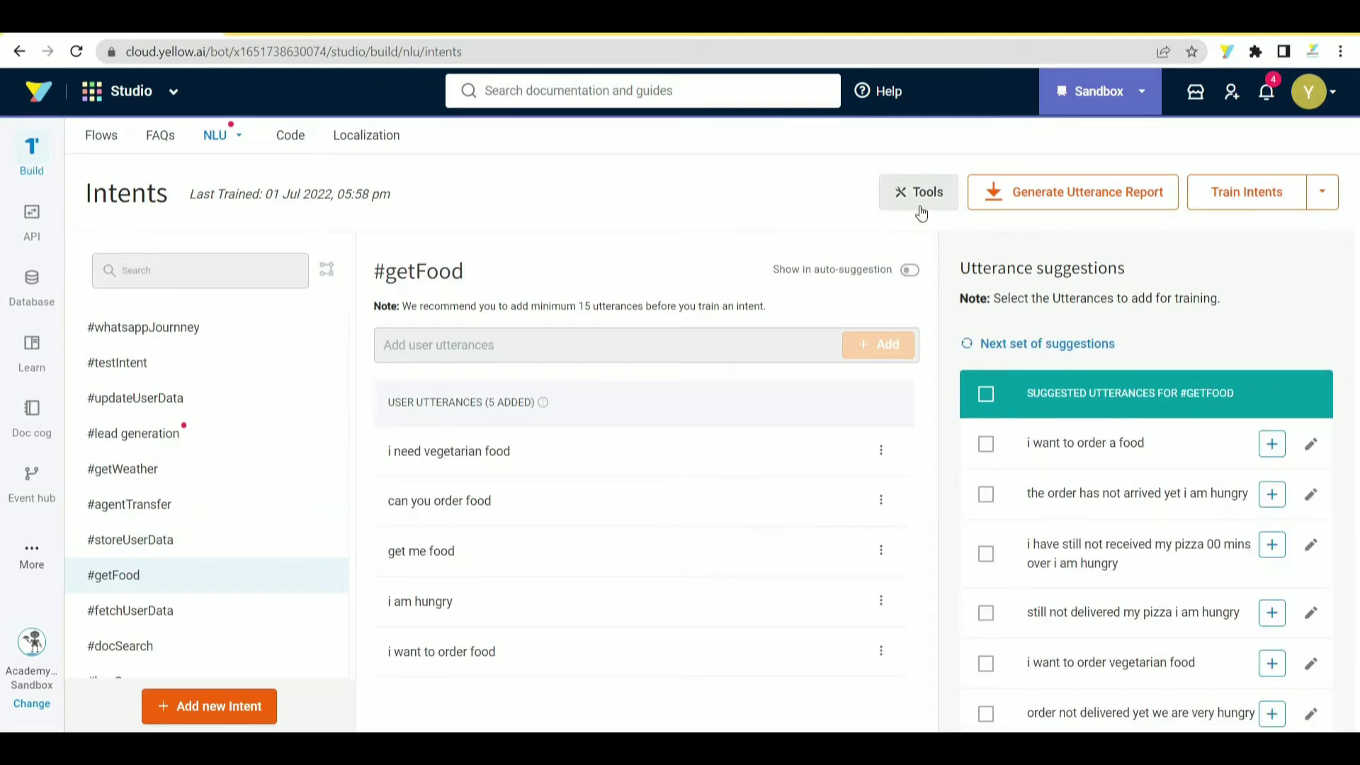
Test 'i want to order food' with verbose output and check its getFood confidence
click(916, 187)
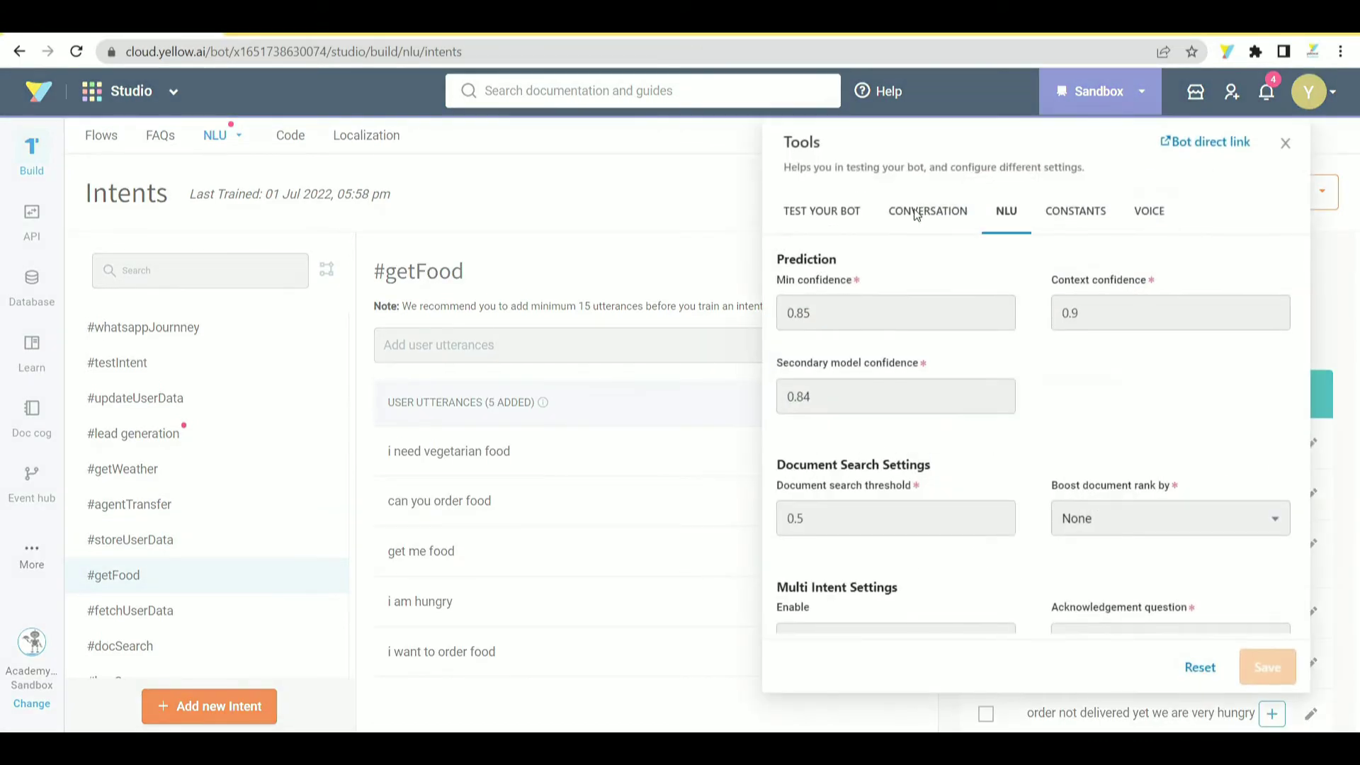
click(821, 207)
click(912, 299)
text(i want to order food)
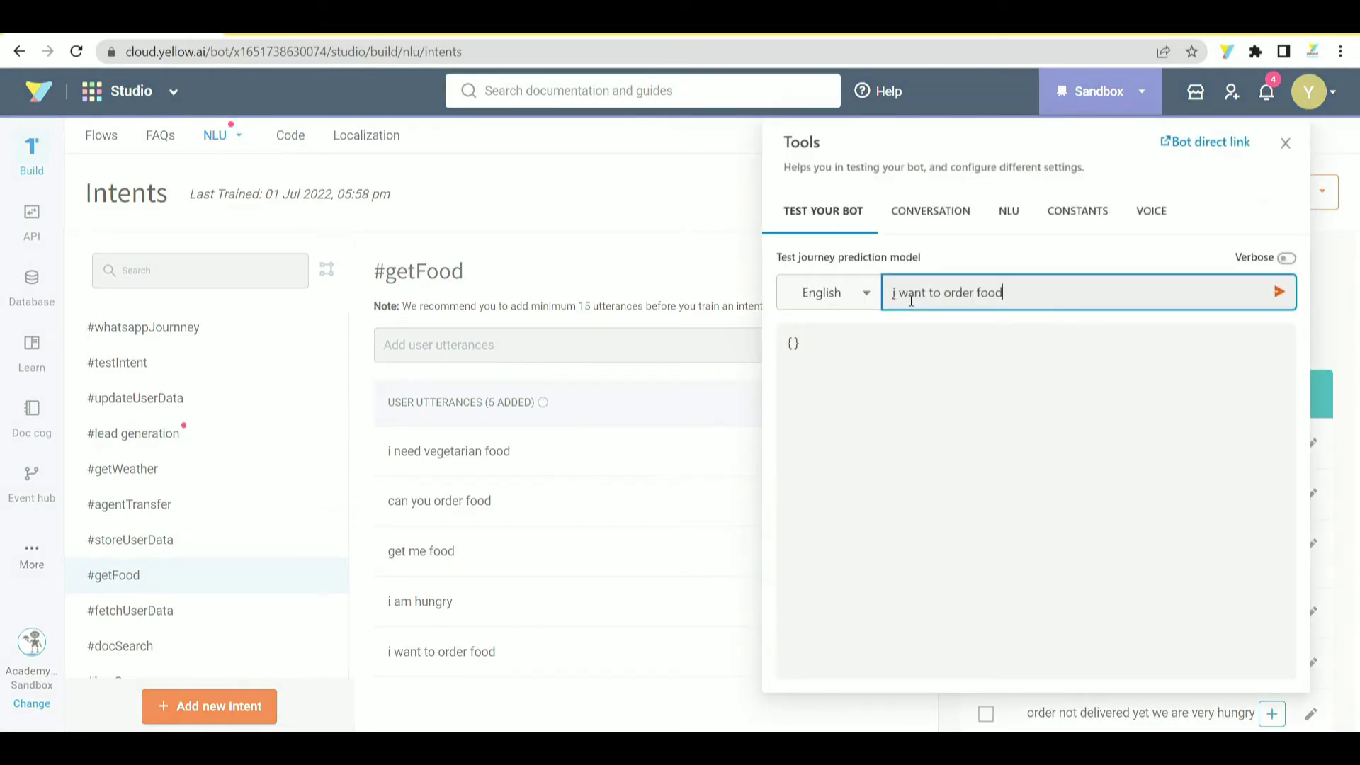
key(Return)
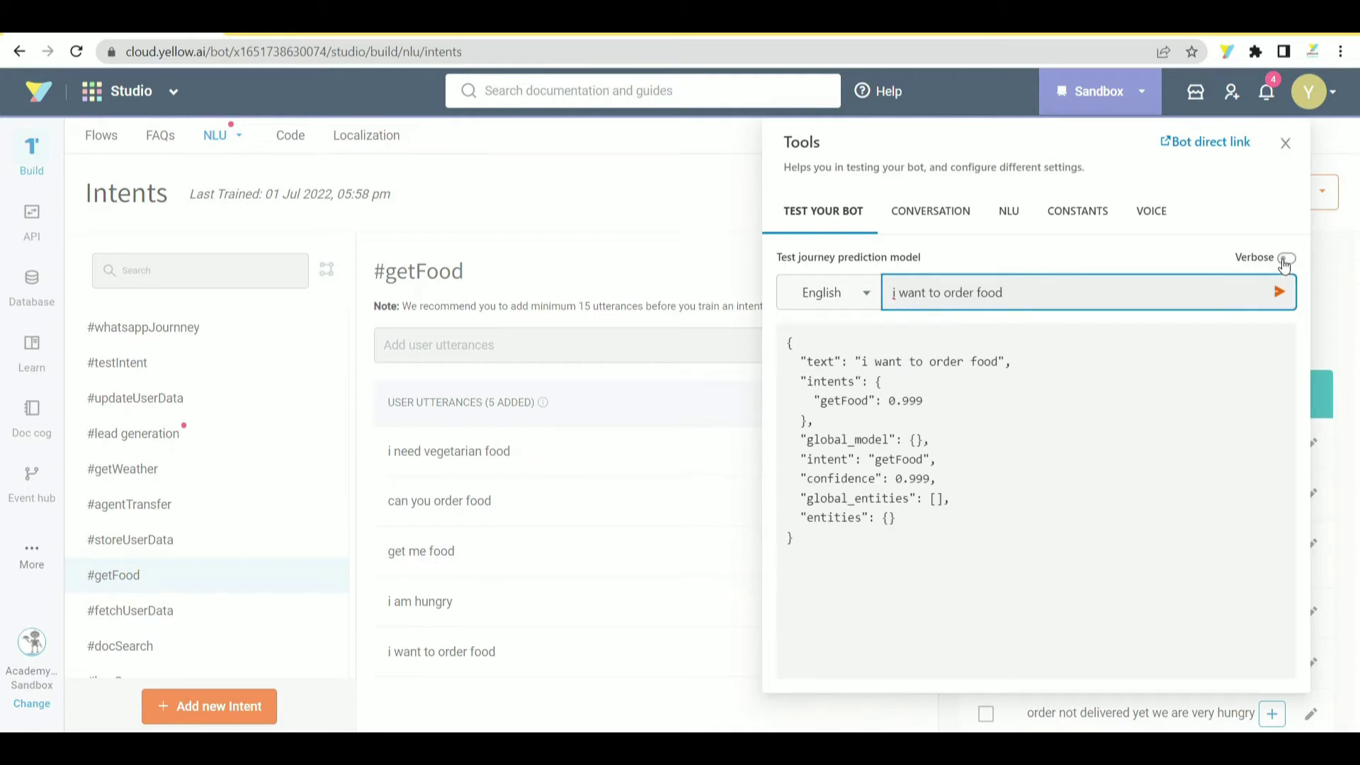
click(1286, 258)
drag(814, 382, 923, 383)
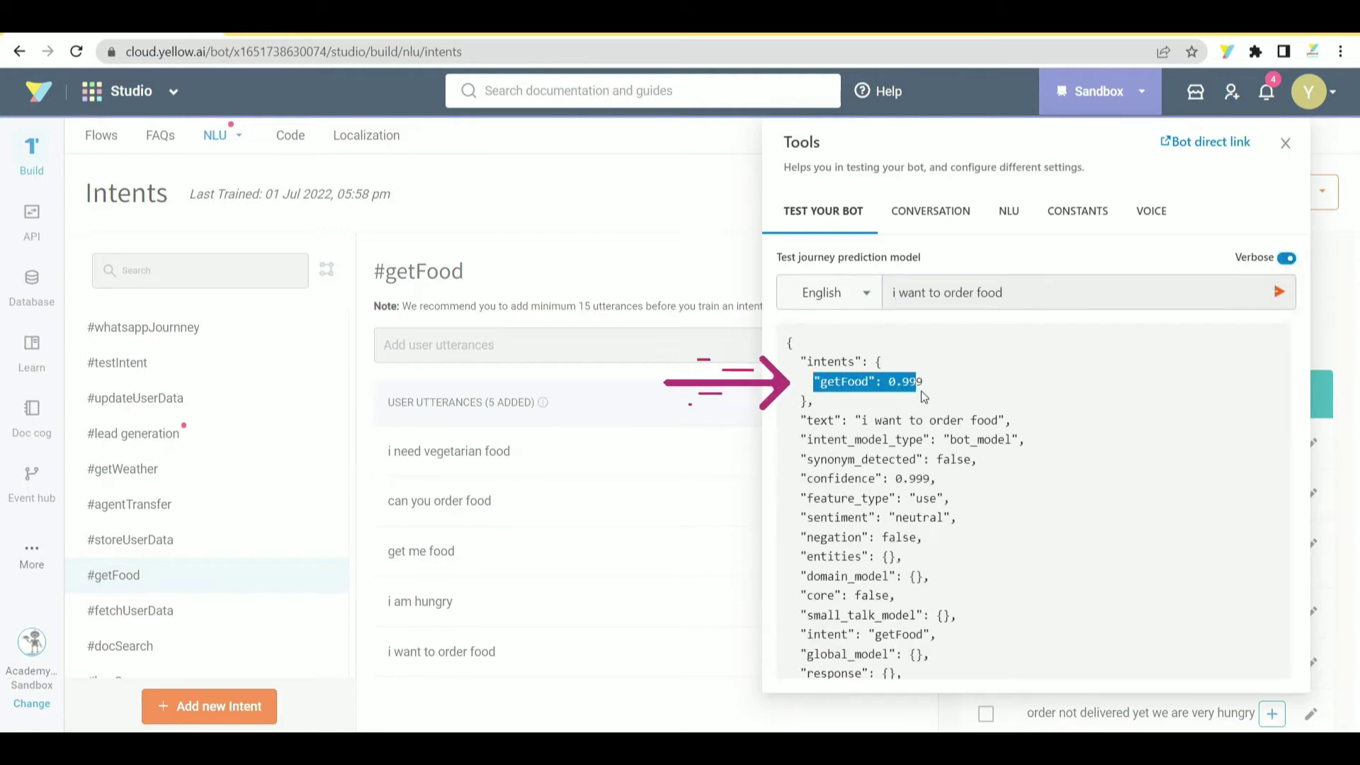
click(970, 410)
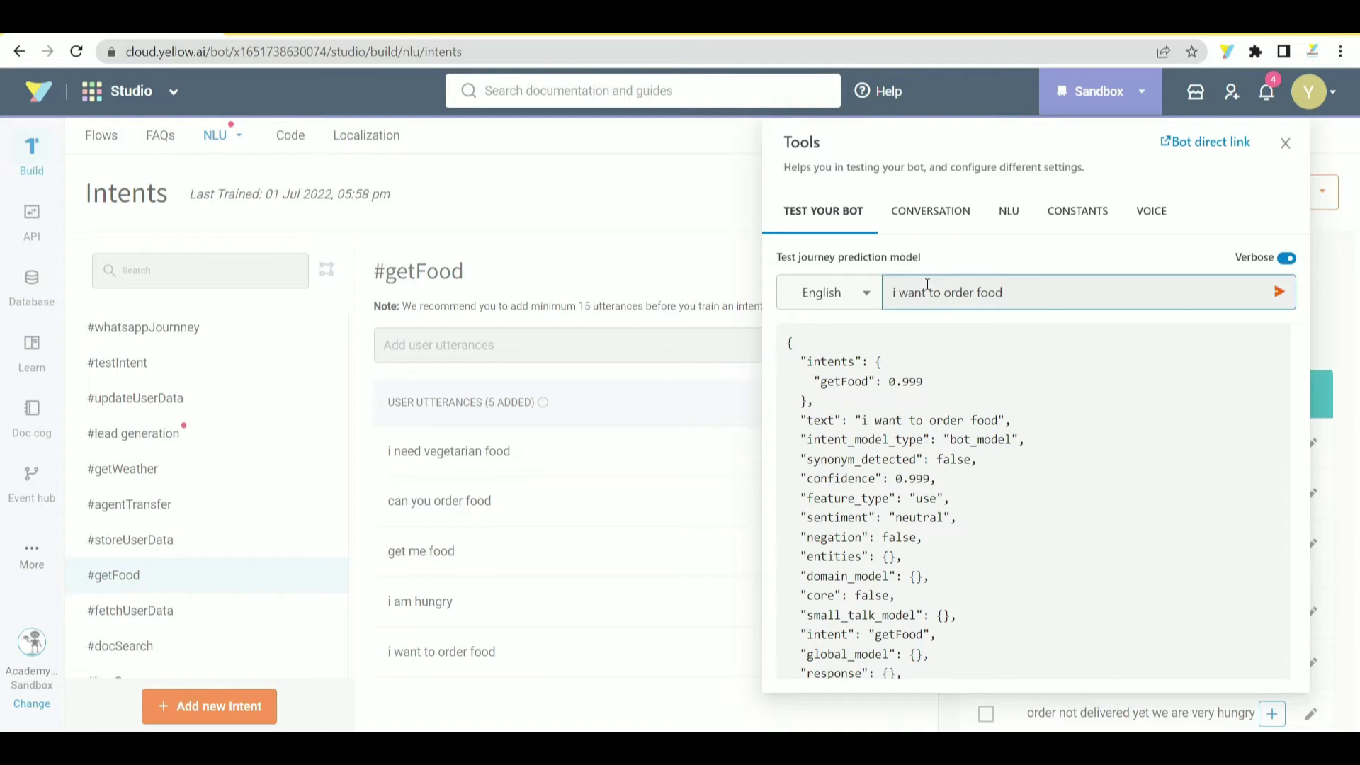
Test 'can you order food' and 'can you order pizza', confirming getFood at 0.963
drag(943, 293, 838, 294)
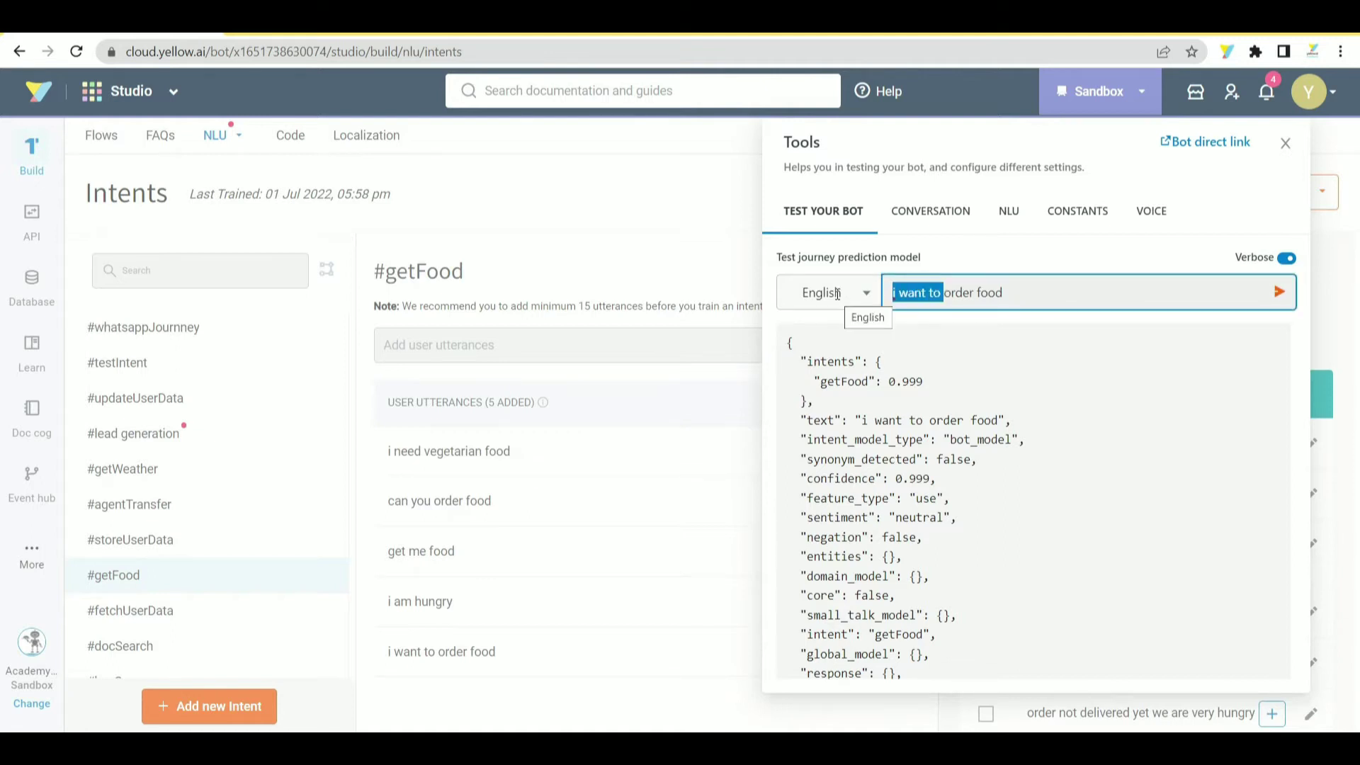
text(can you)
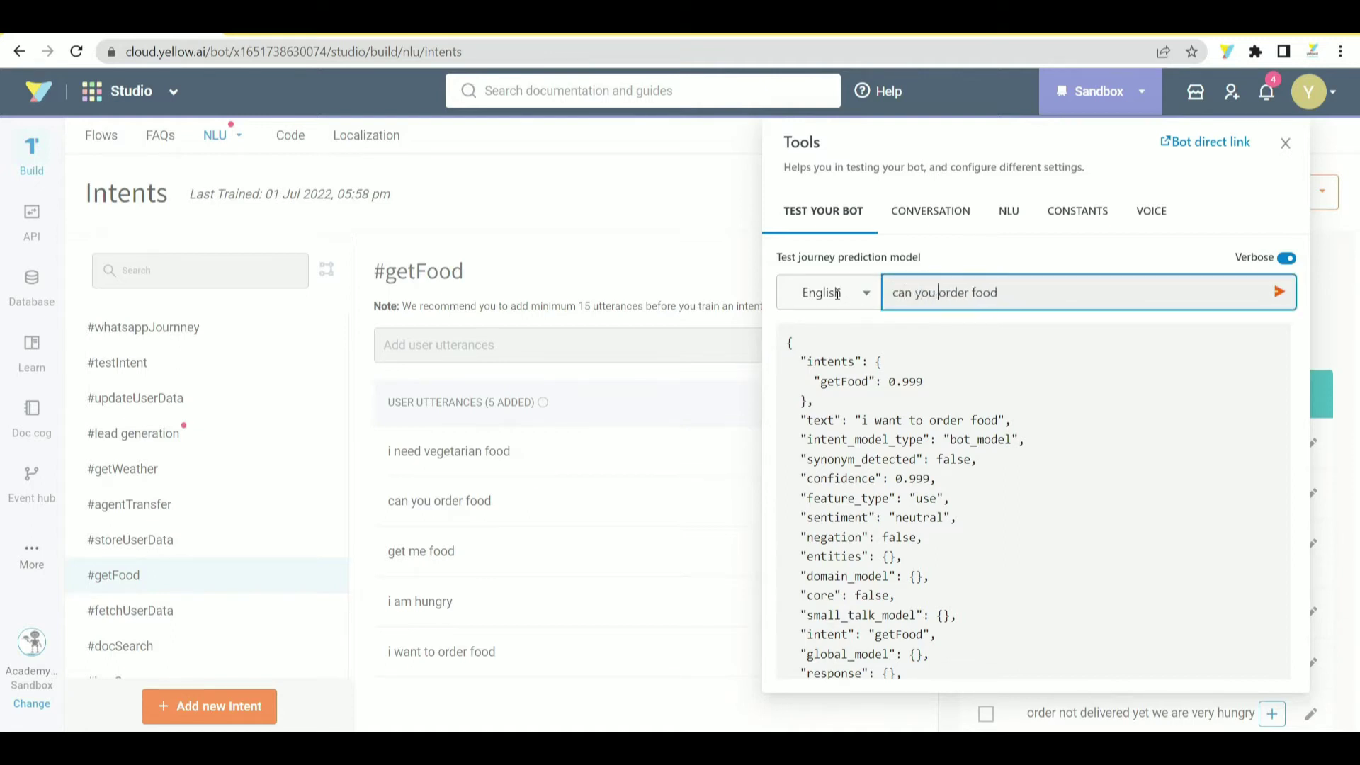
key(Return)
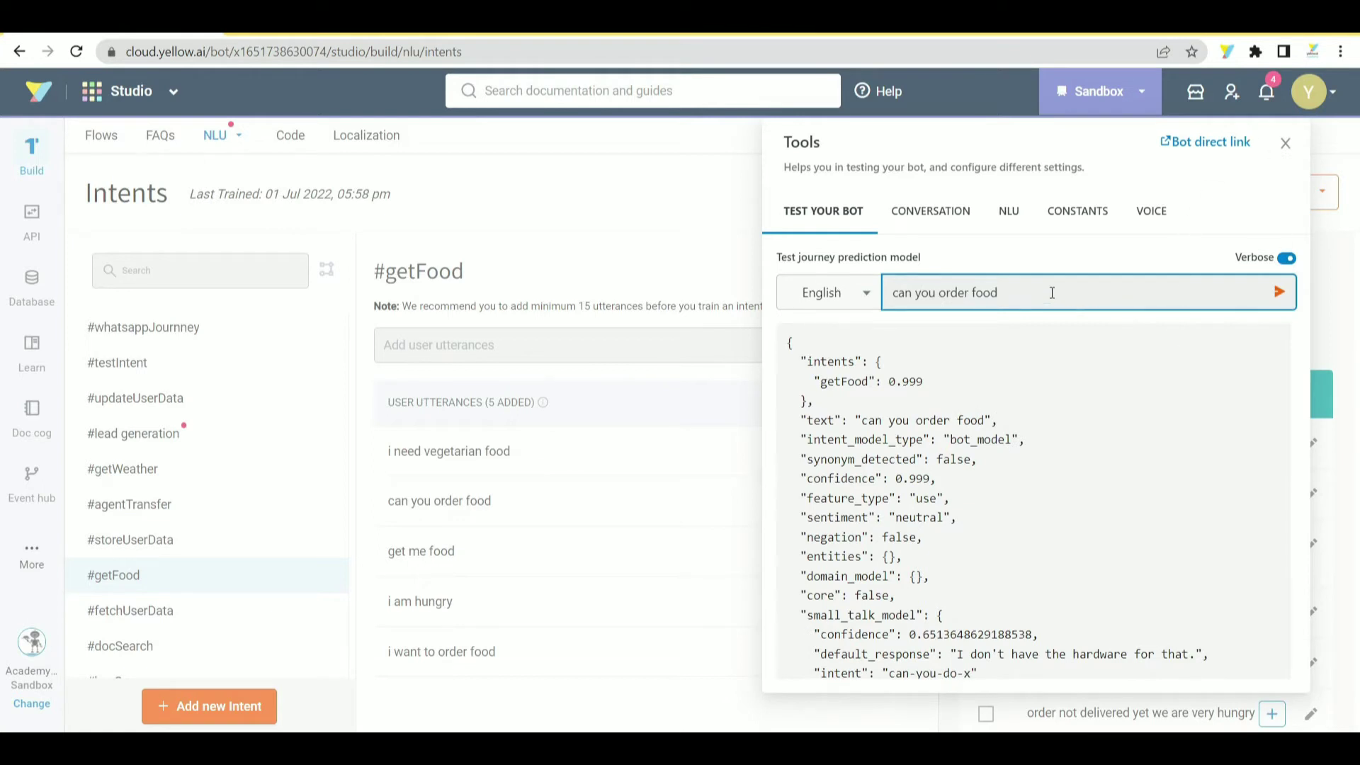
key(BackSpace)
key(BackSpace)
key(BackSpace)
text(pizza)
key(Return)
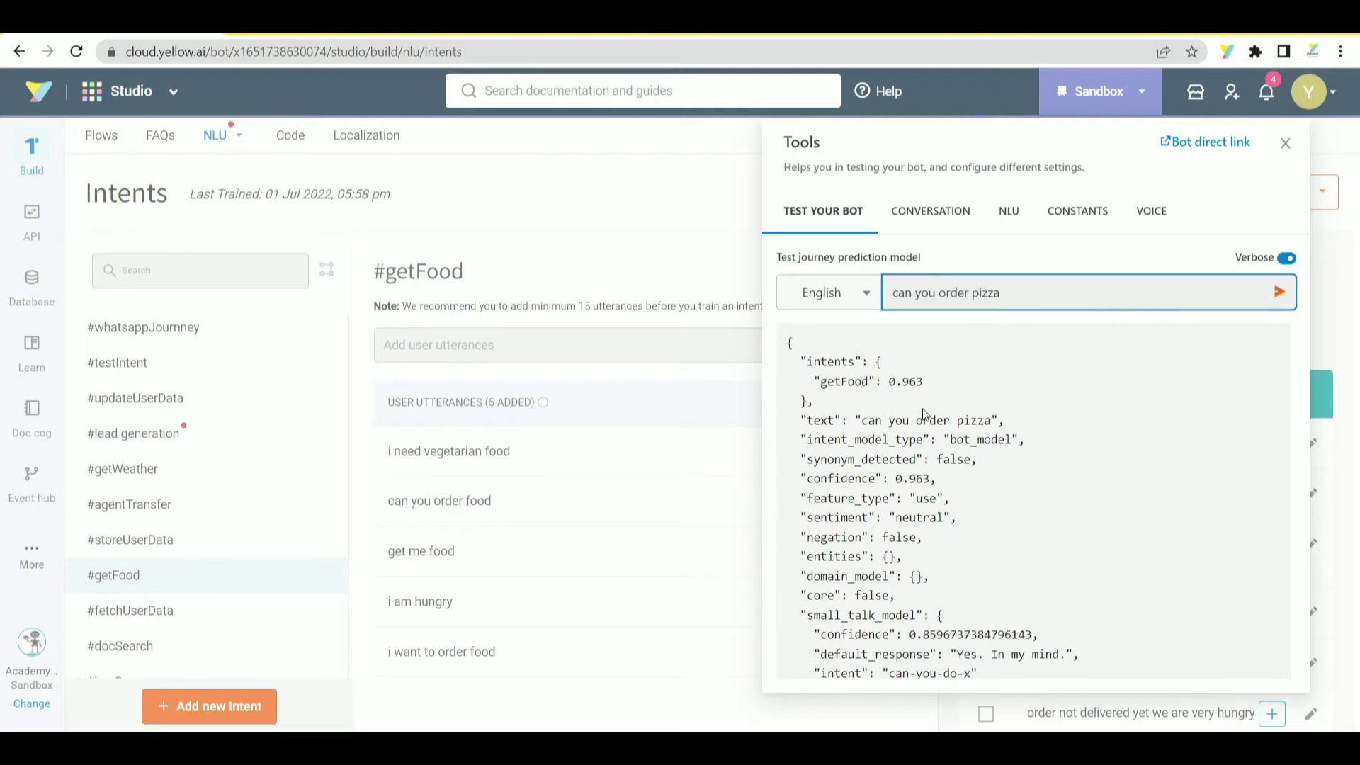
Confirm the NLU tab's Min confidence value reads 0.85
click(1007, 214)
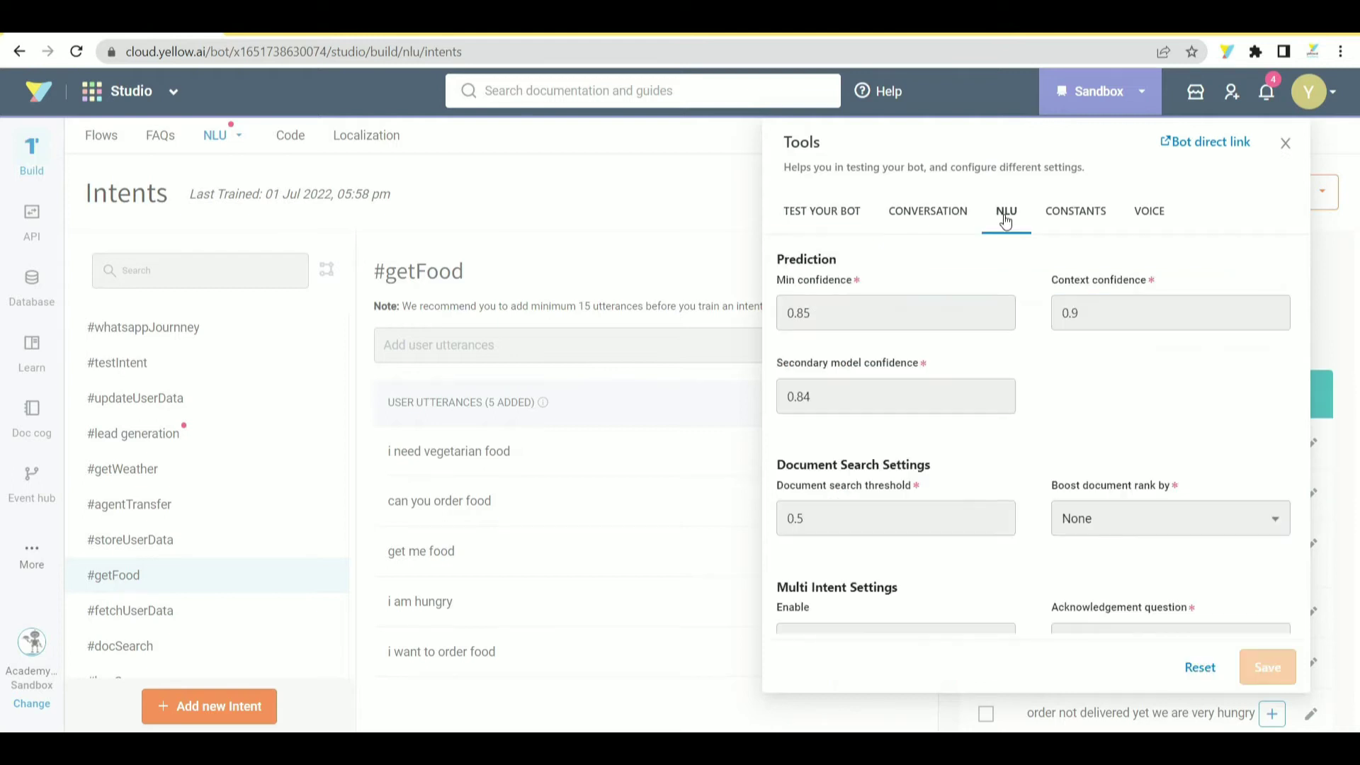
click(833, 325)
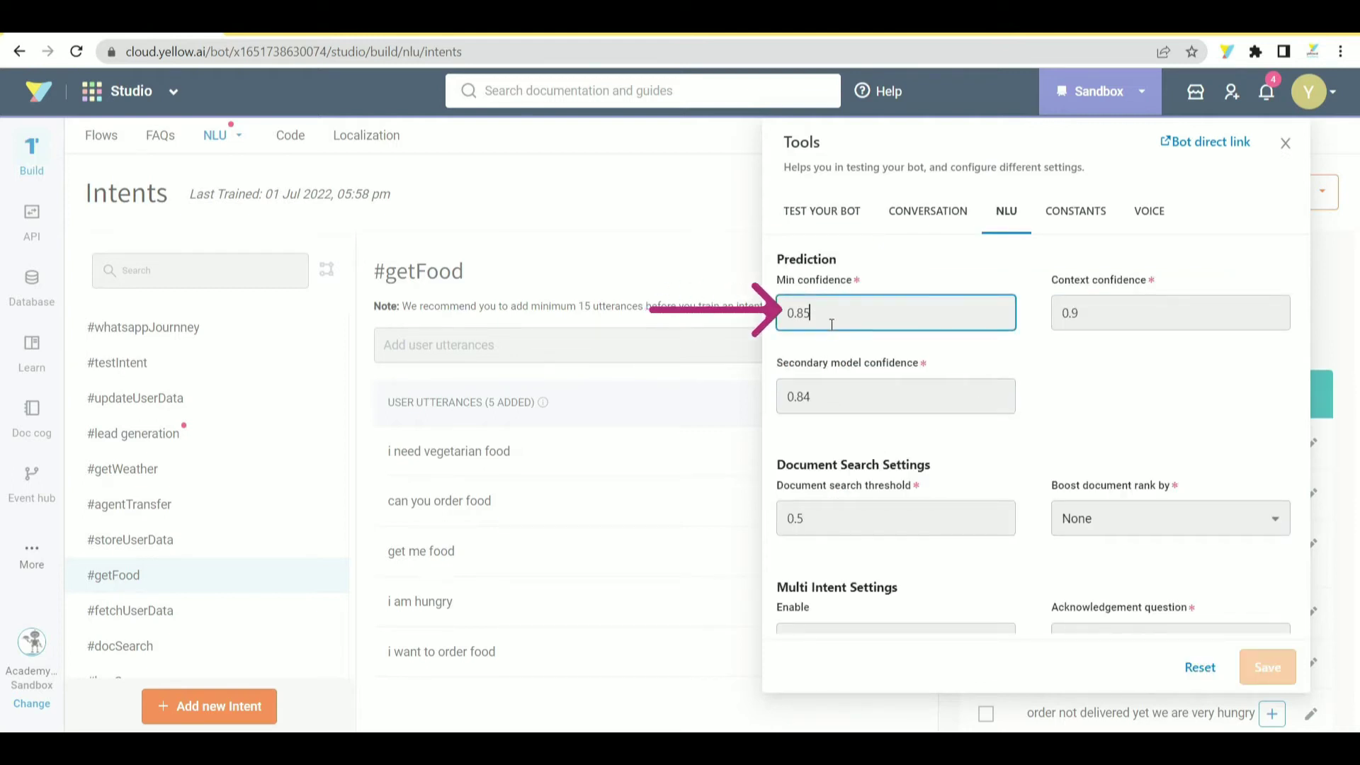
drag(832, 325, 738, 319)
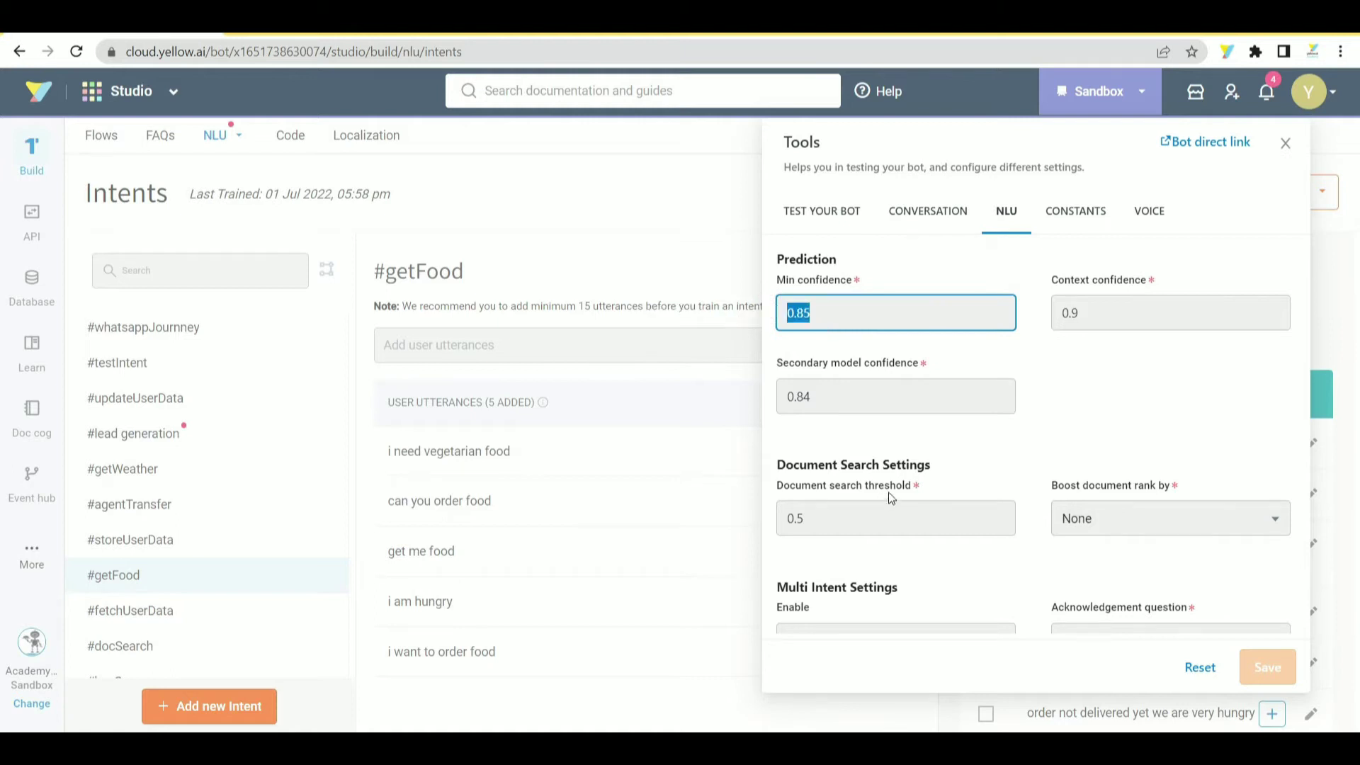
click(885, 314)
Go to Flows and start creating a new flow from scratch
click(652, 236)
click(102, 135)
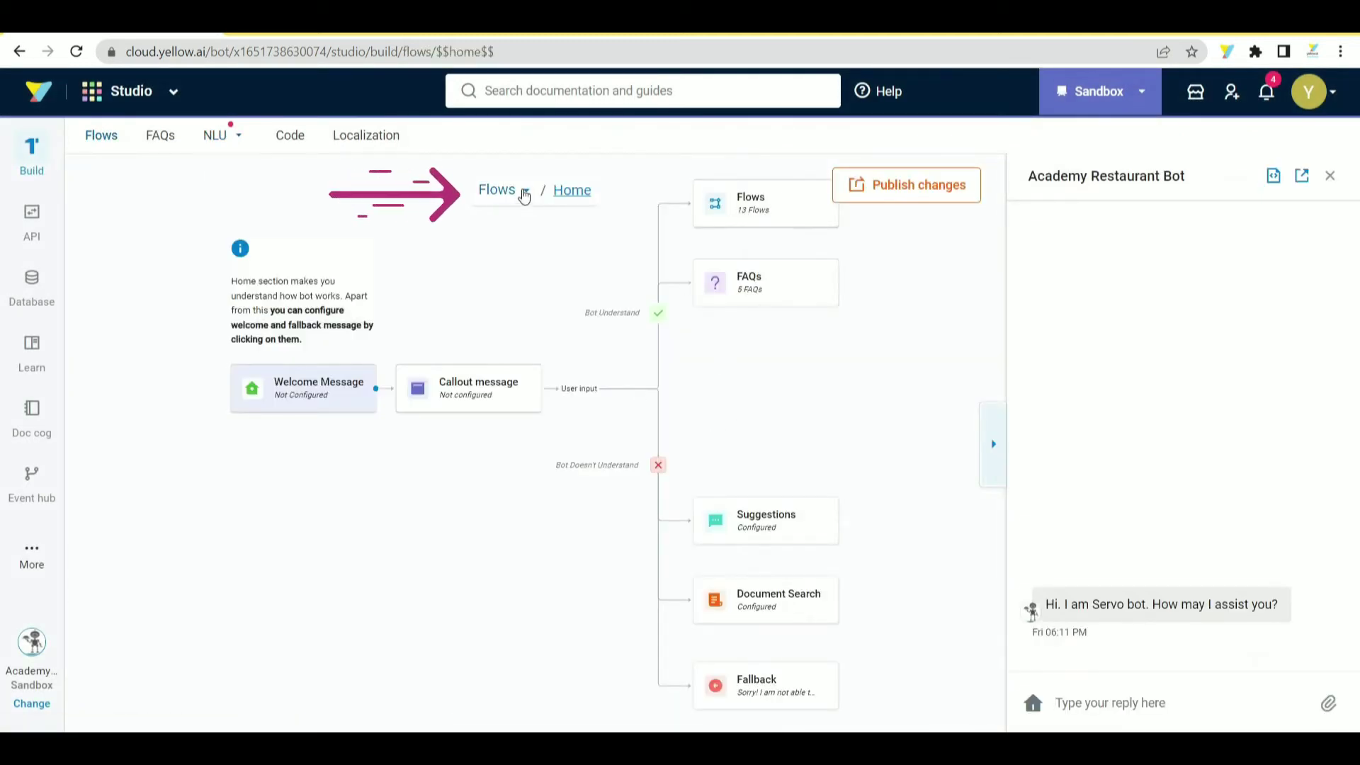
click(525, 191)
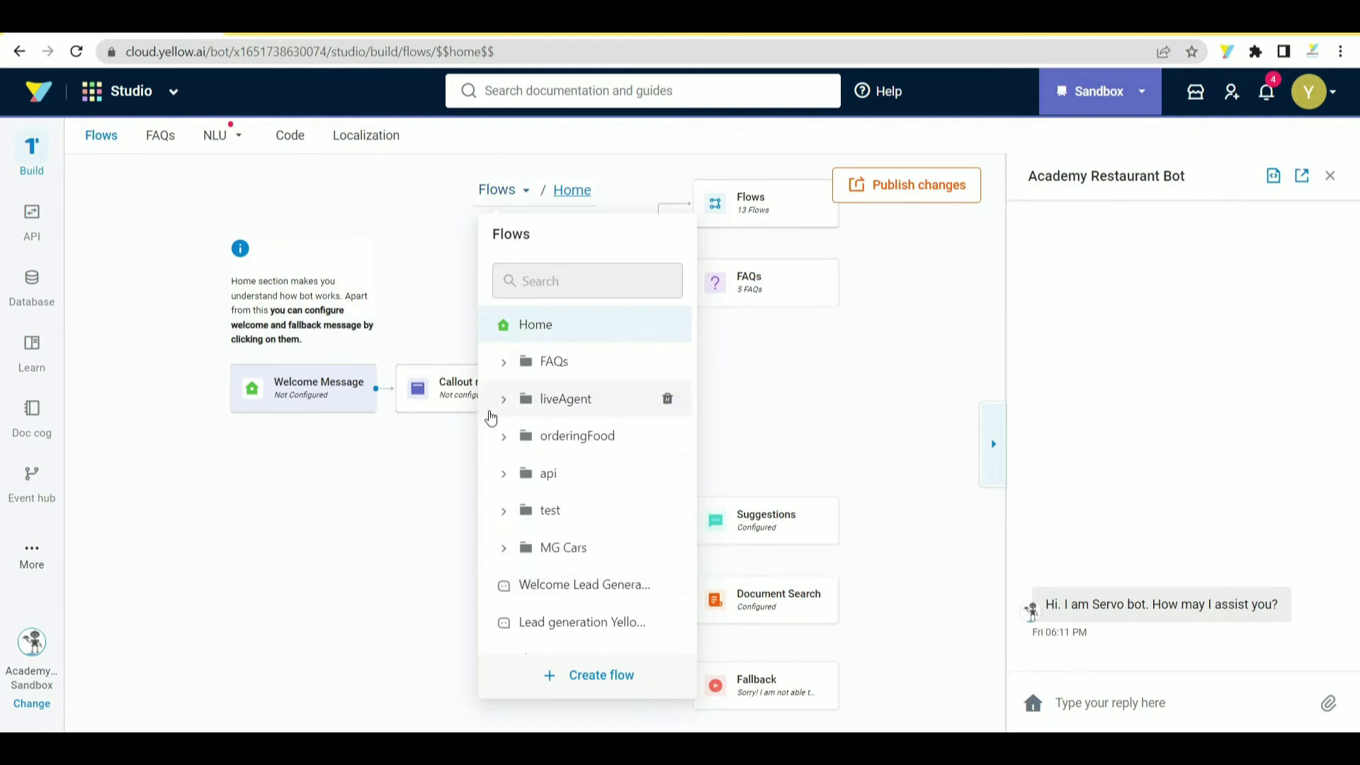
click(549, 438)
click(582, 679)
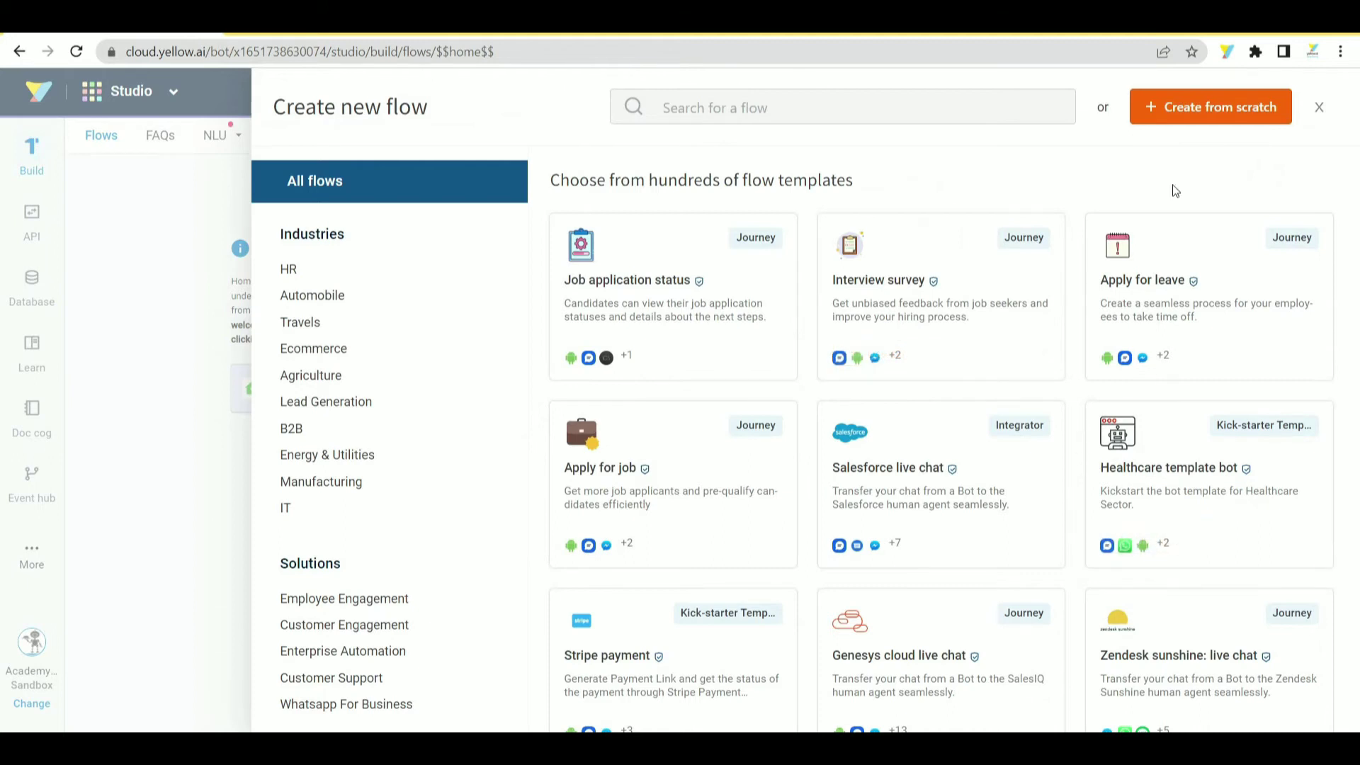
click(1205, 126)
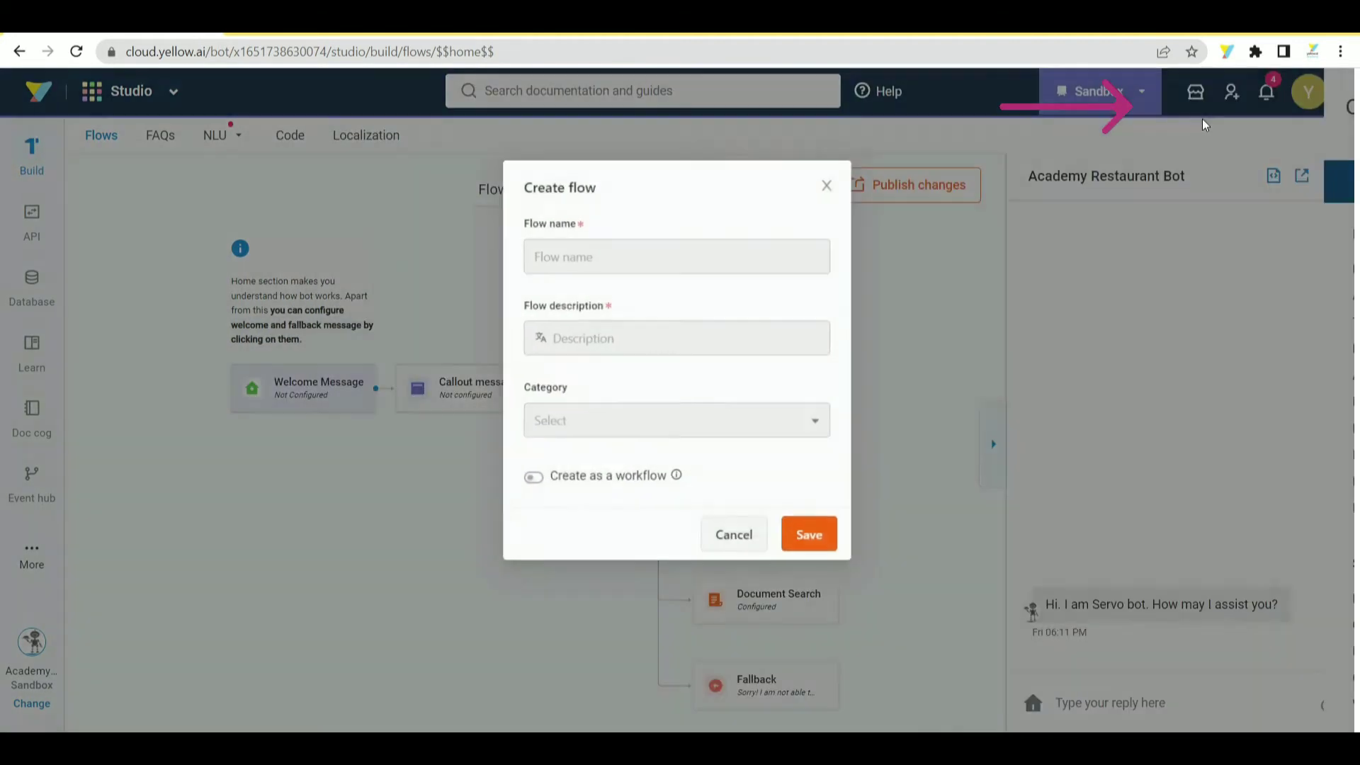
Save the flow as orderFood, described 'flow to order food', in category orderingFood
click(627, 255)
text(orderFood)
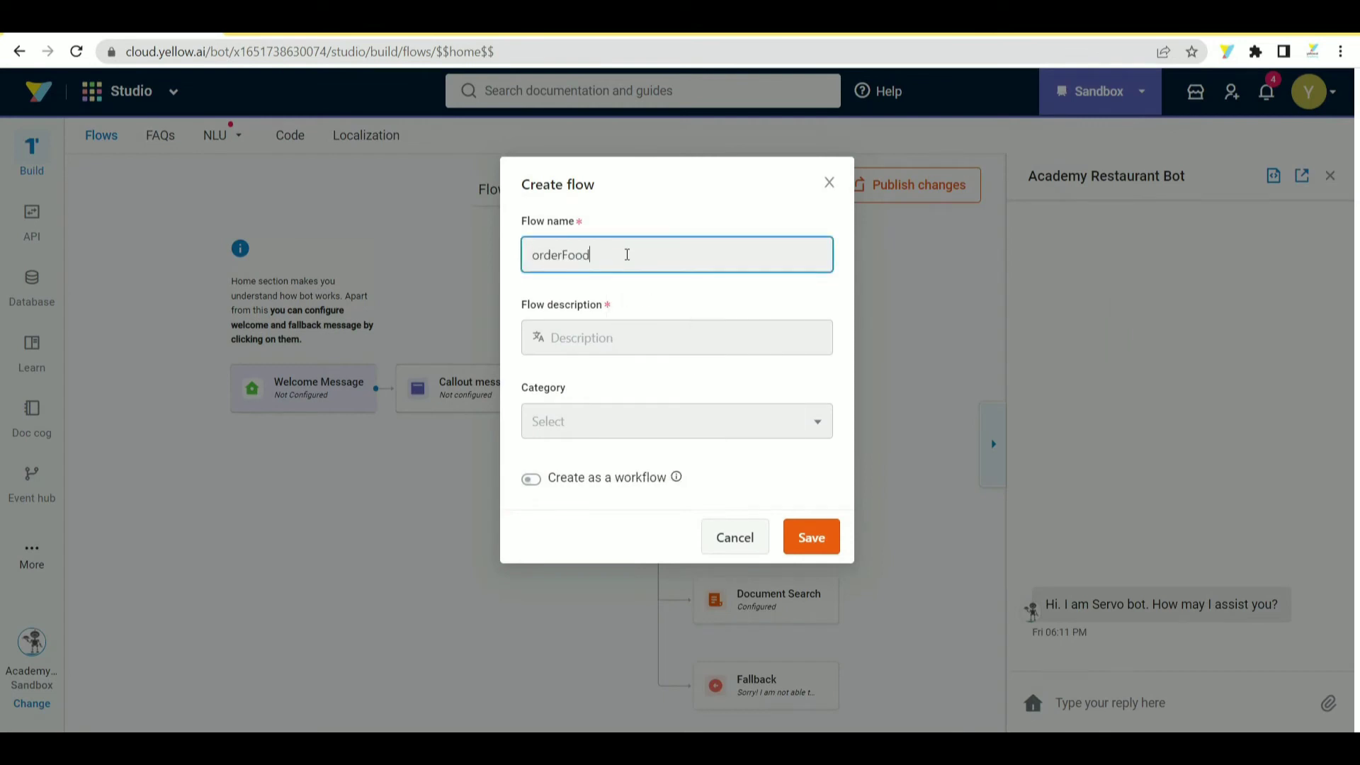
key(Tab)
text(f)
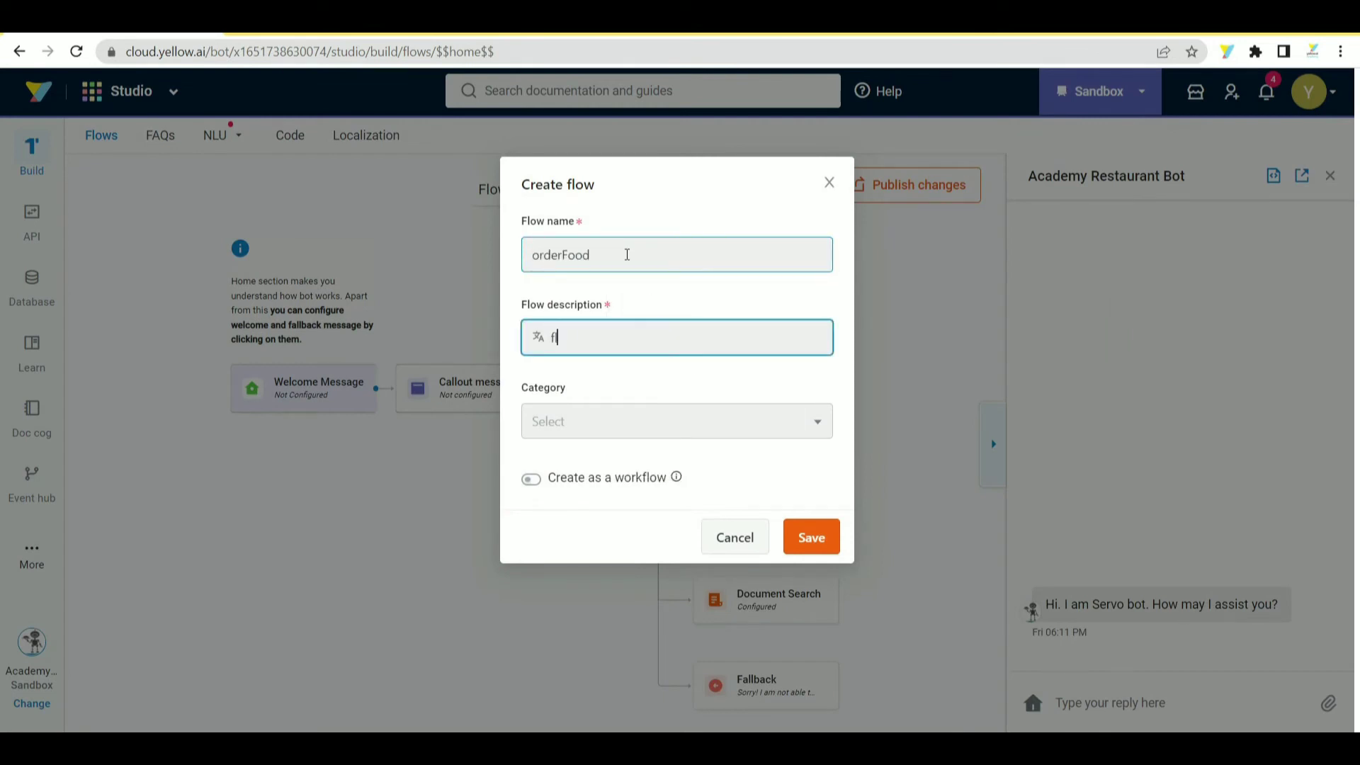
text(low to order food)
click(611, 445)
click(618, 426)
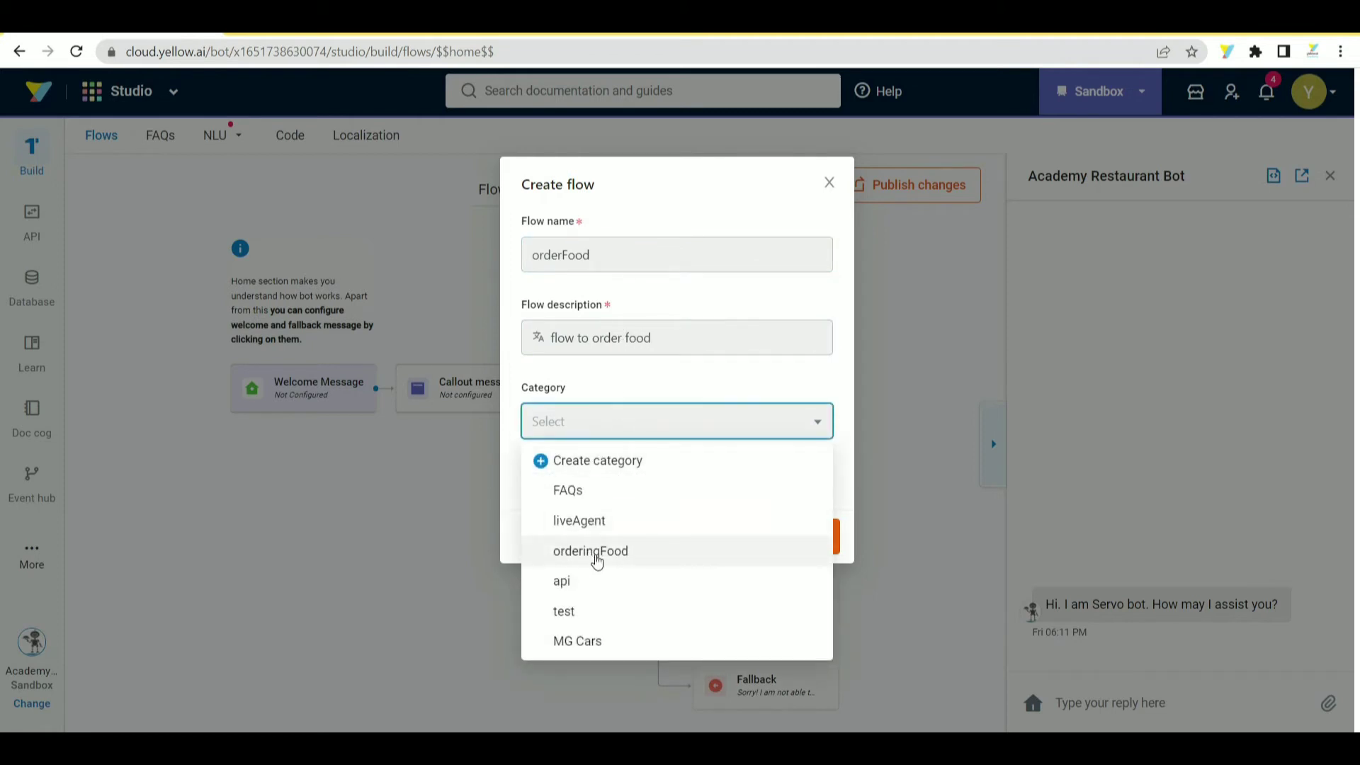
click(596, 556)
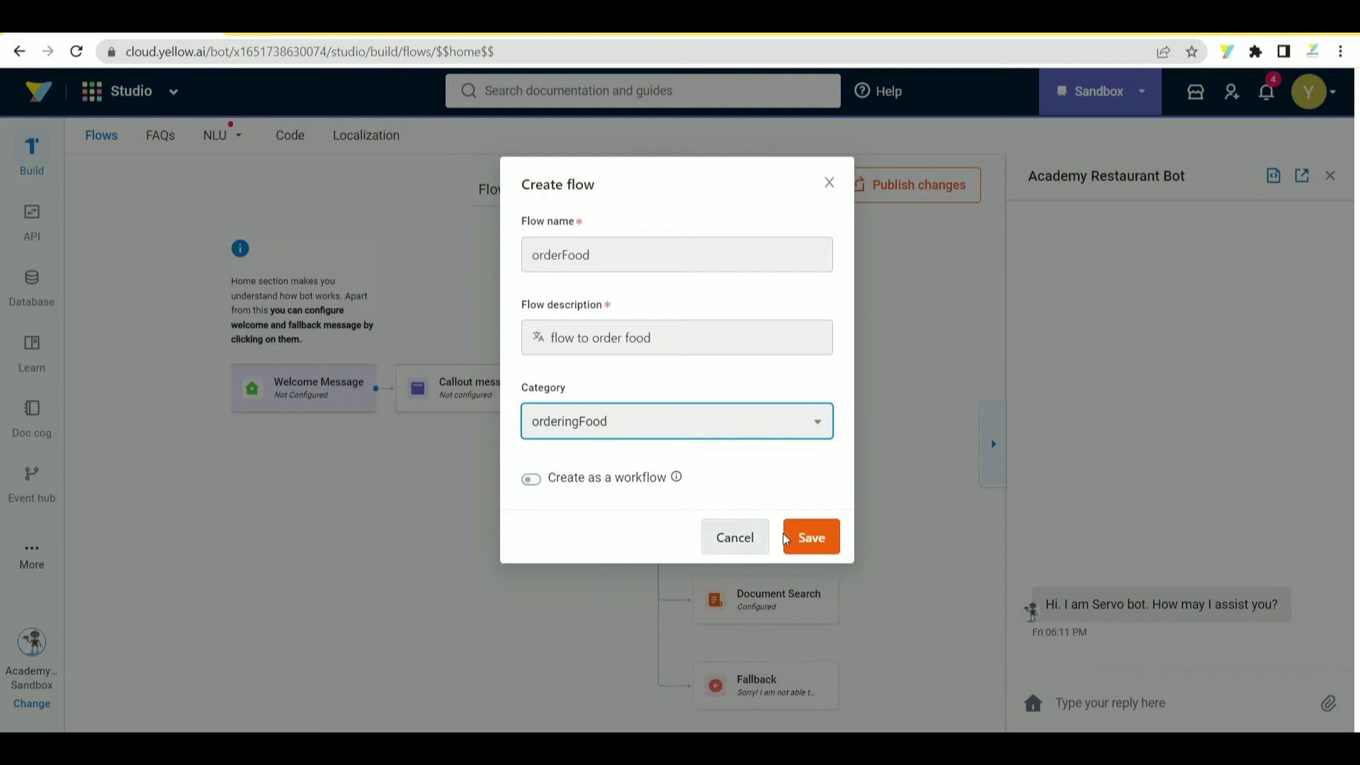
click(799, 542)
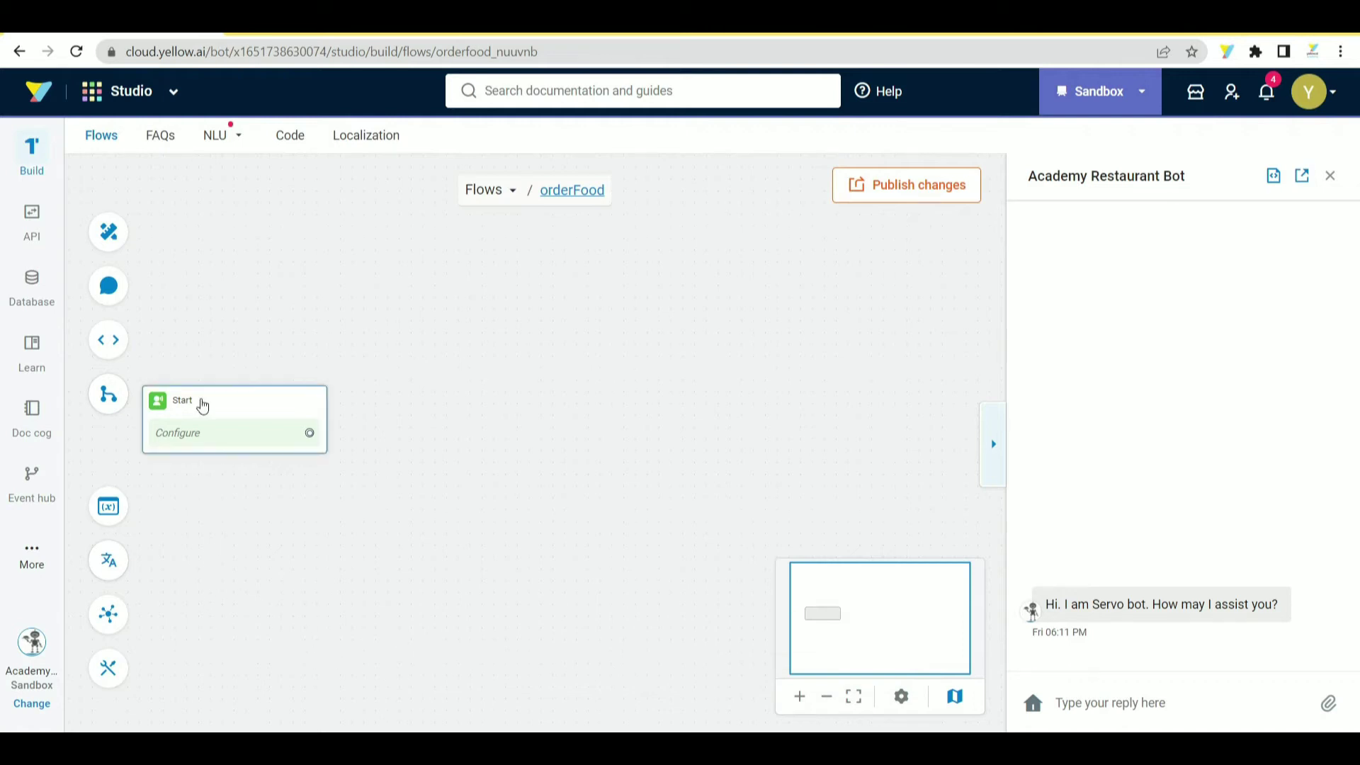
Set the orderFood Start node's trigger type to intent, choosing #getFood
mouse_move(201, 401)
mouse_down()
mouse_move(281, 413)
mouse_move(358, 291)
mouse_up()
click(389, 302)
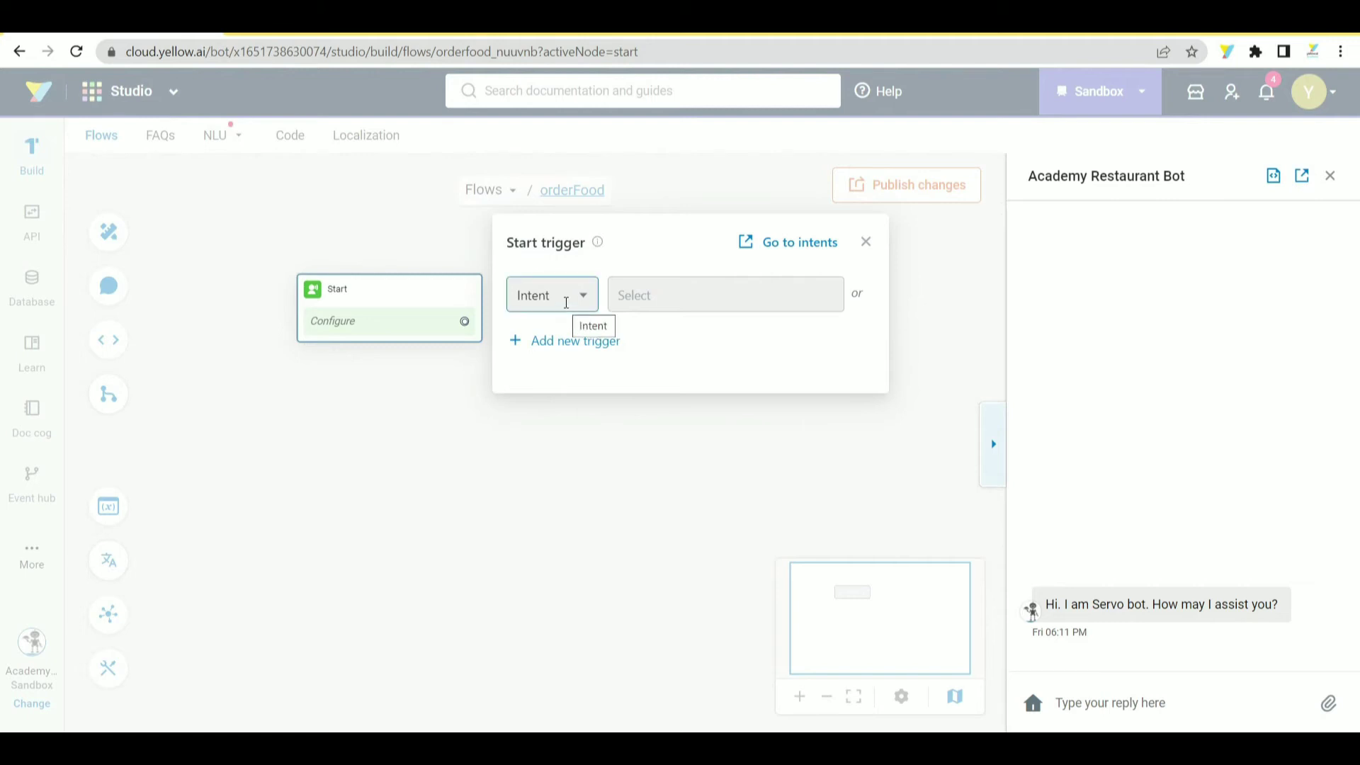
click(566, 302)
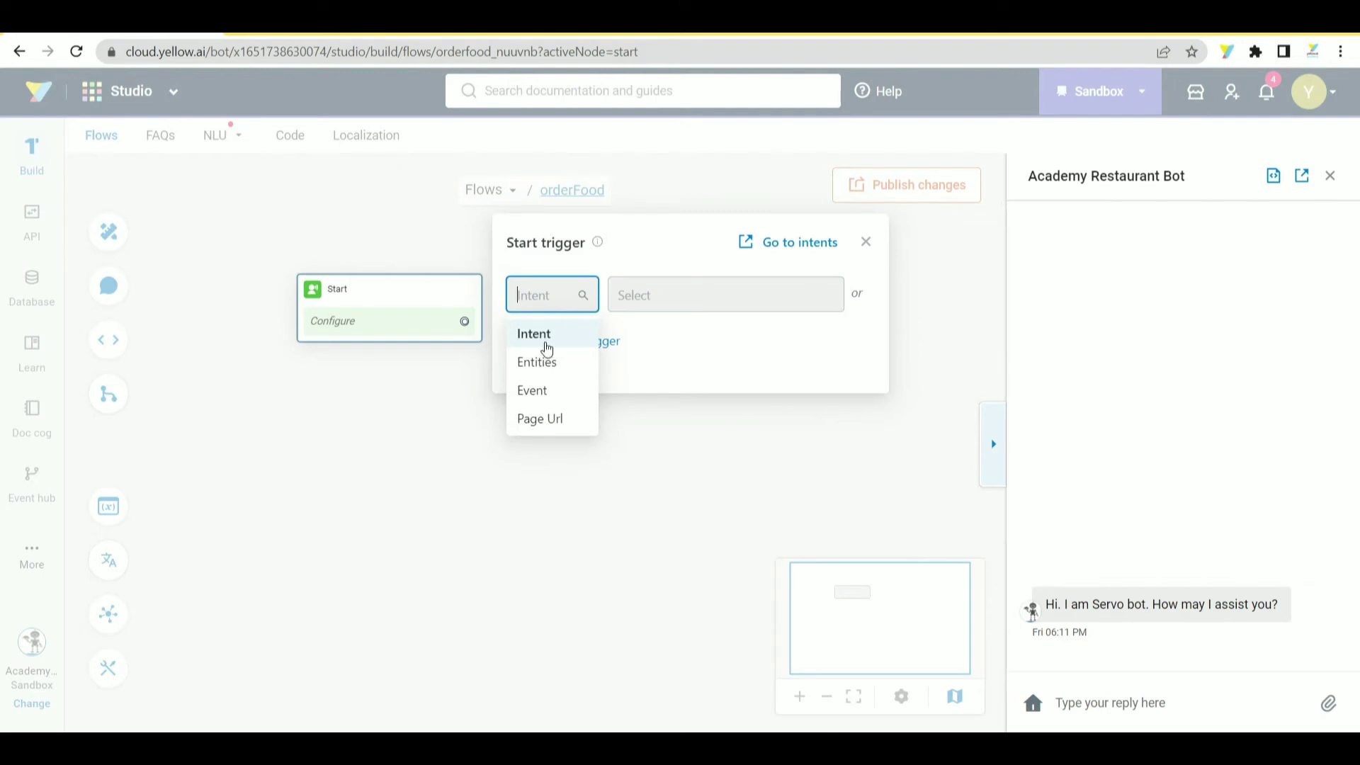
click(542, 339)
click(653, 301)
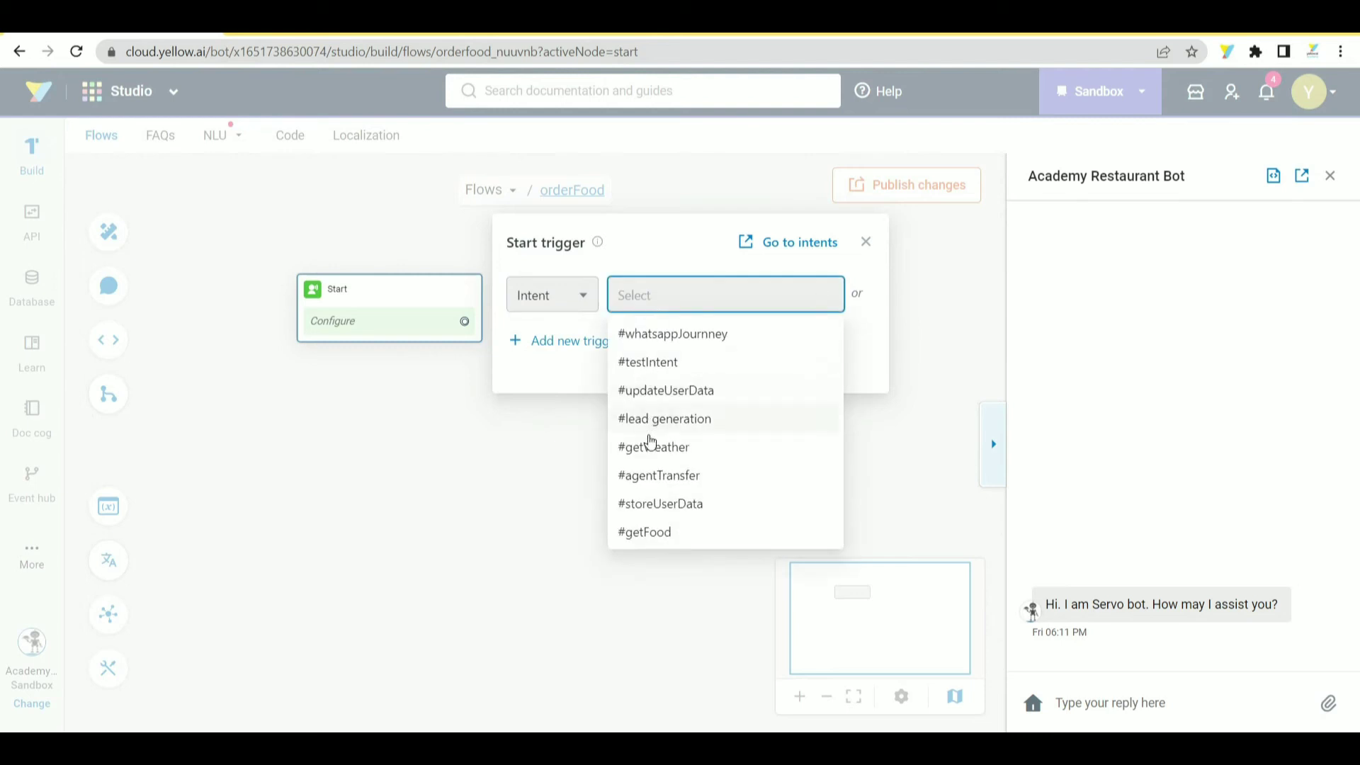
click(641, 533)
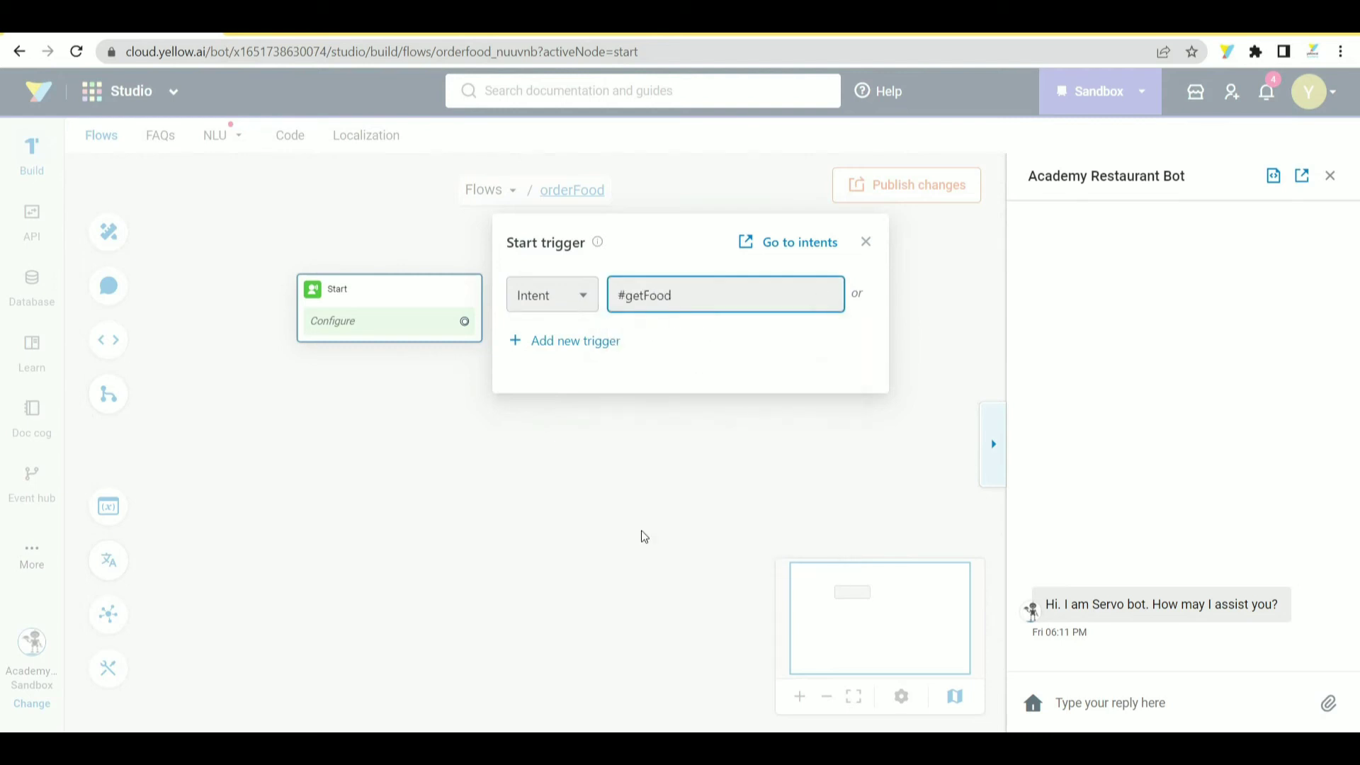
click(644, 537)
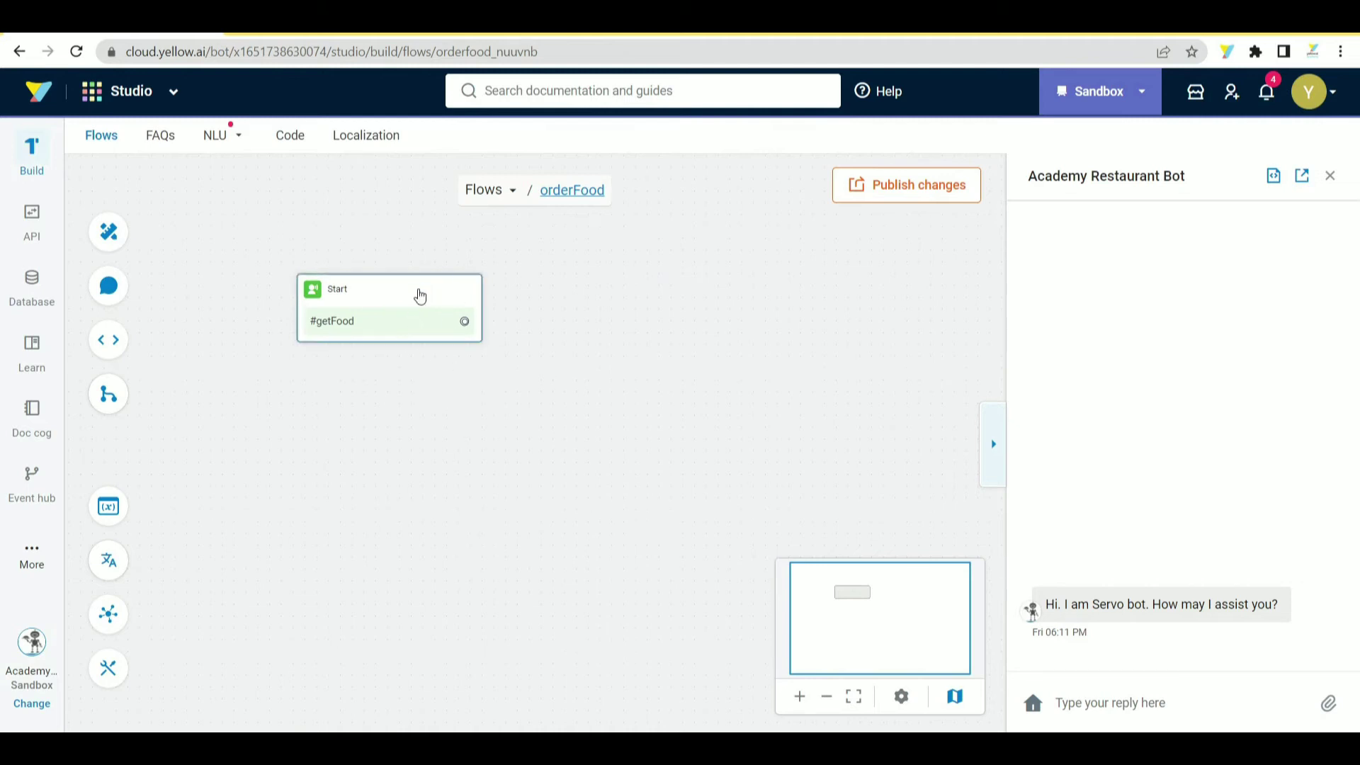
Add a Text node after the #getFood start replying 'order food flow triggered'
drag(420, 296, 378, 303)
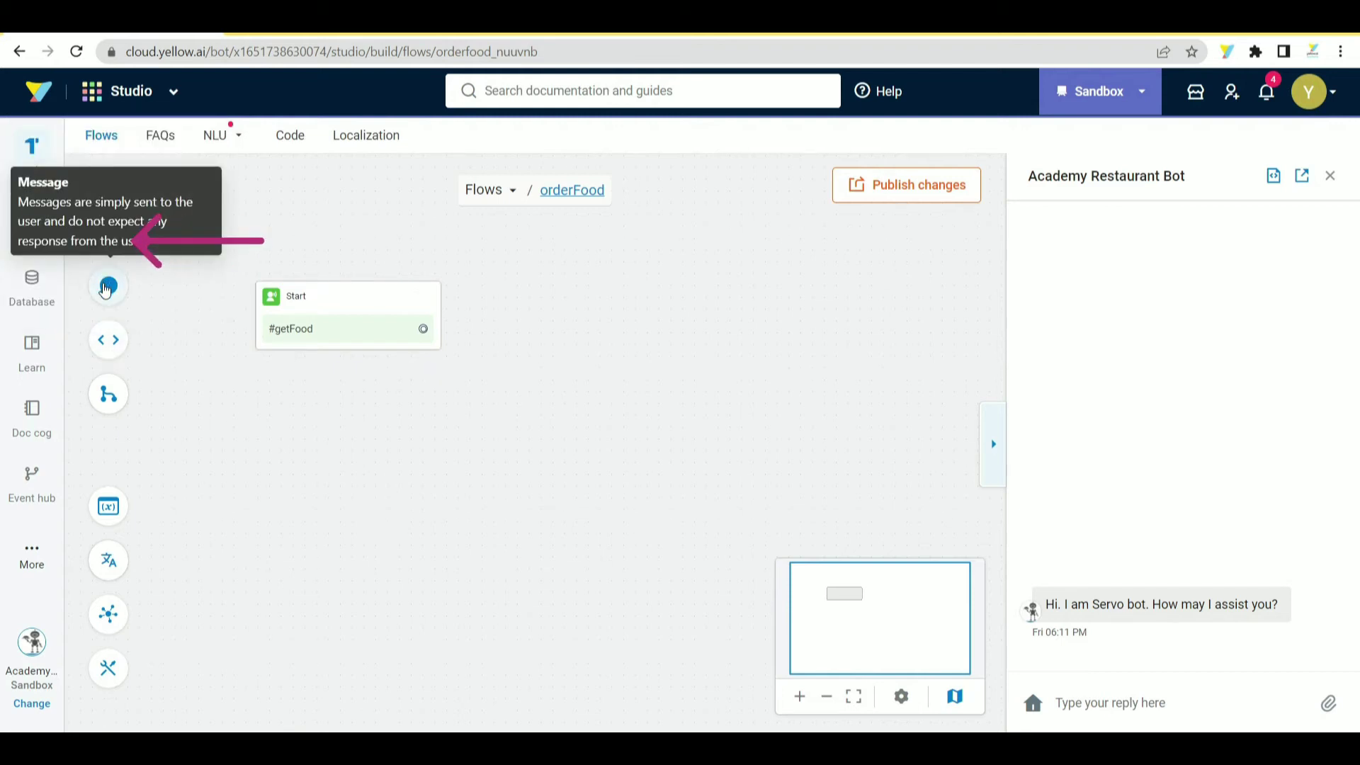
drag(423, 329, 603, 316)
scroll(609, 318, down, 5)
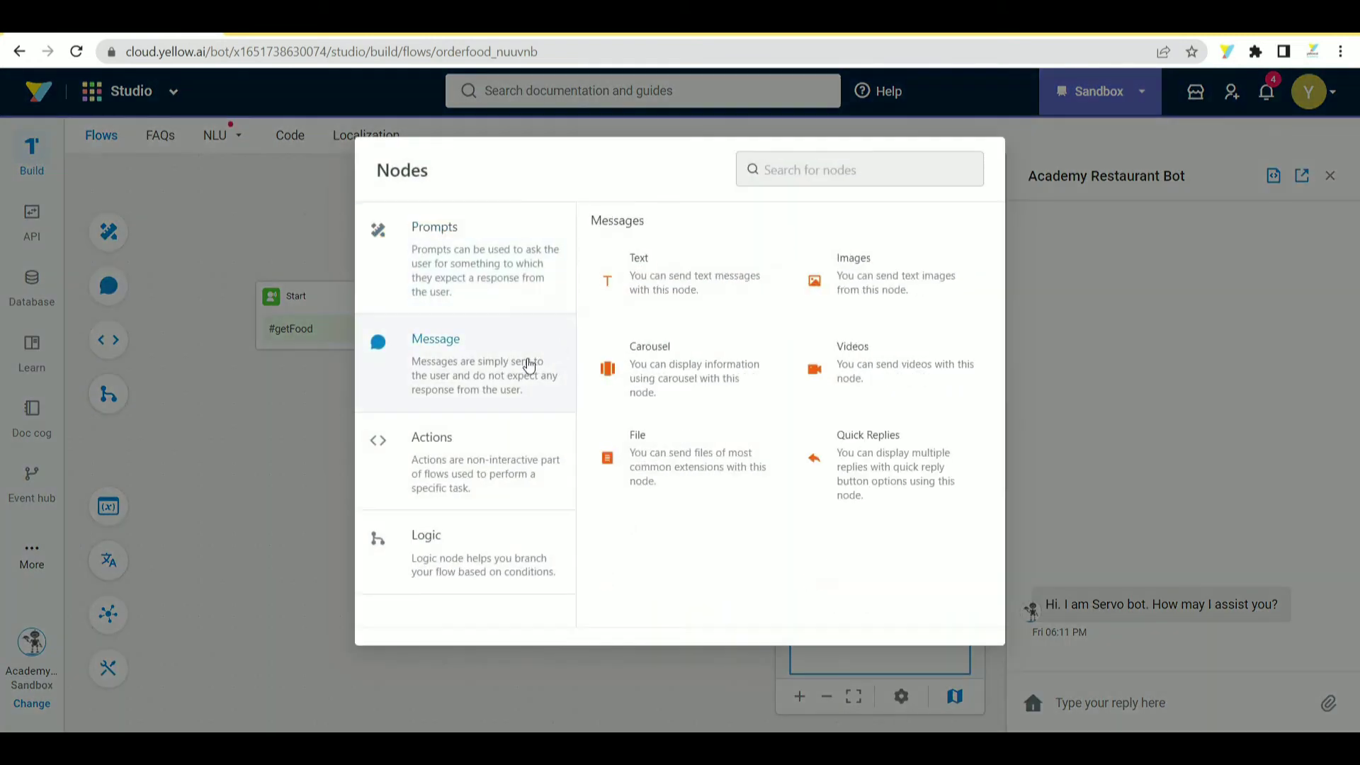
click(653, 264)
text(order food flow triggered)
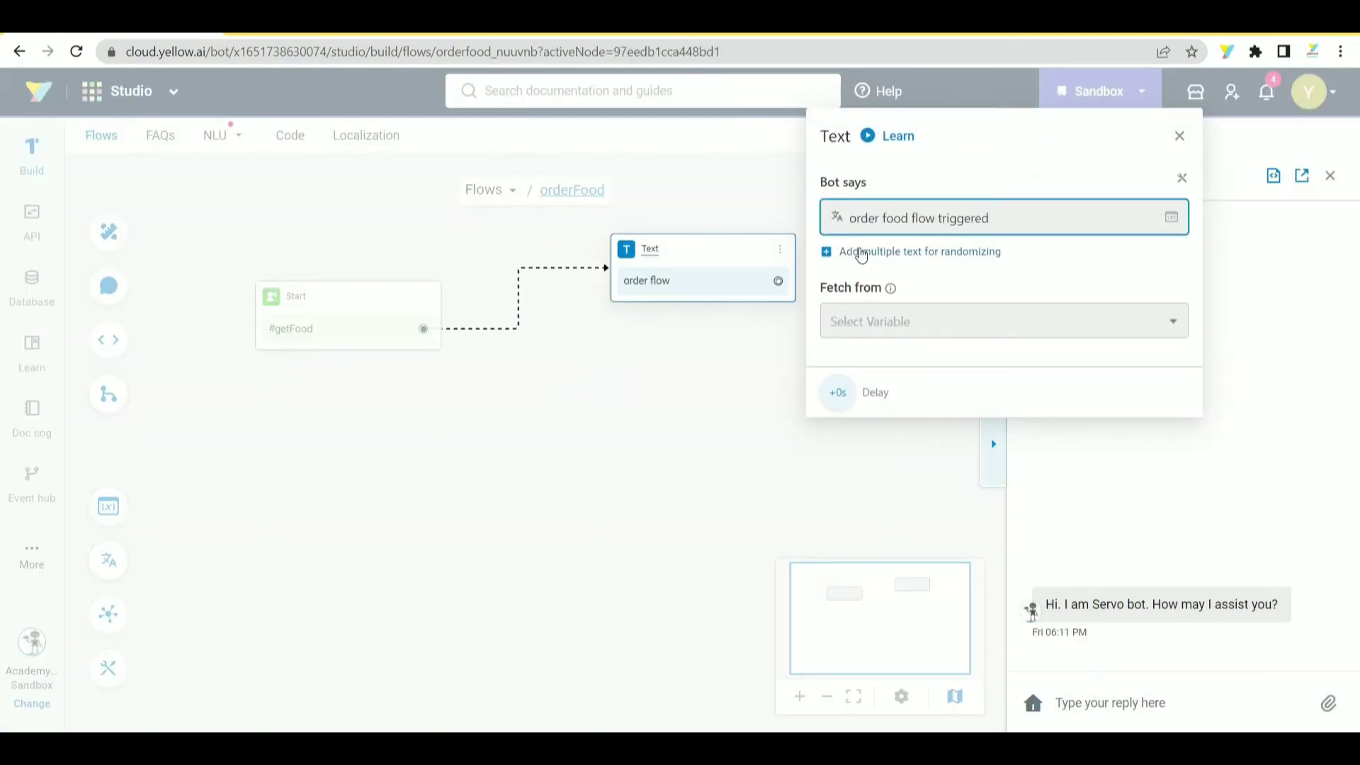
click(730, 430)
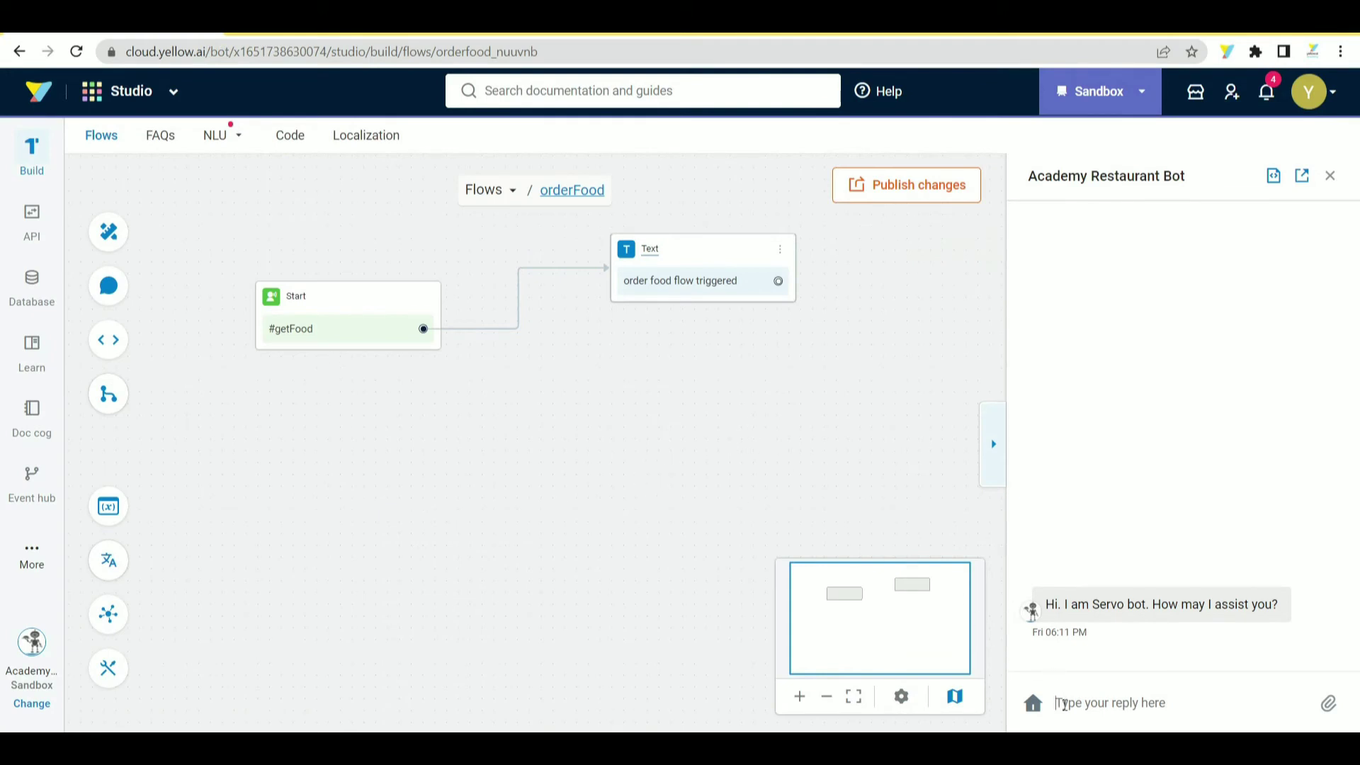
Send 'i want to order food' and 'show me the menu' in the chat preview
text(i want)
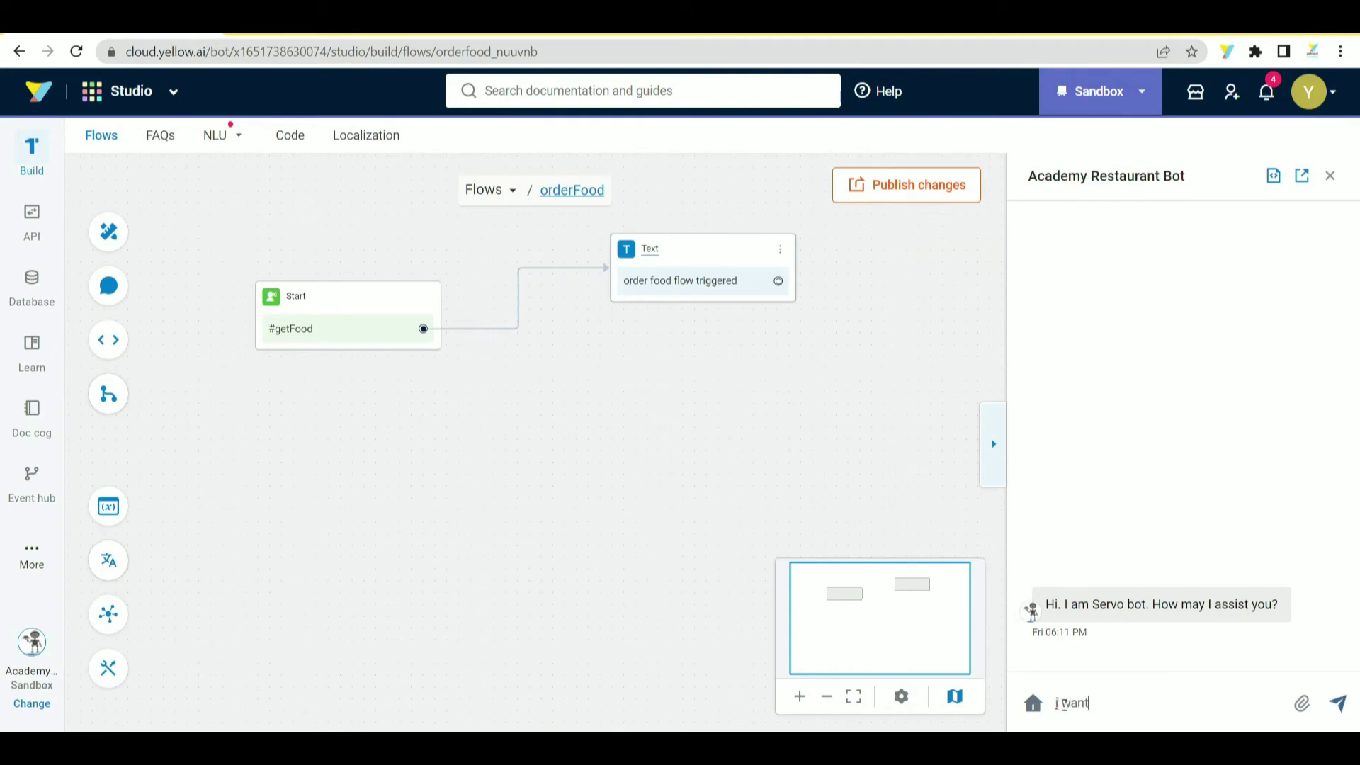
text( to order food)
key(Return)
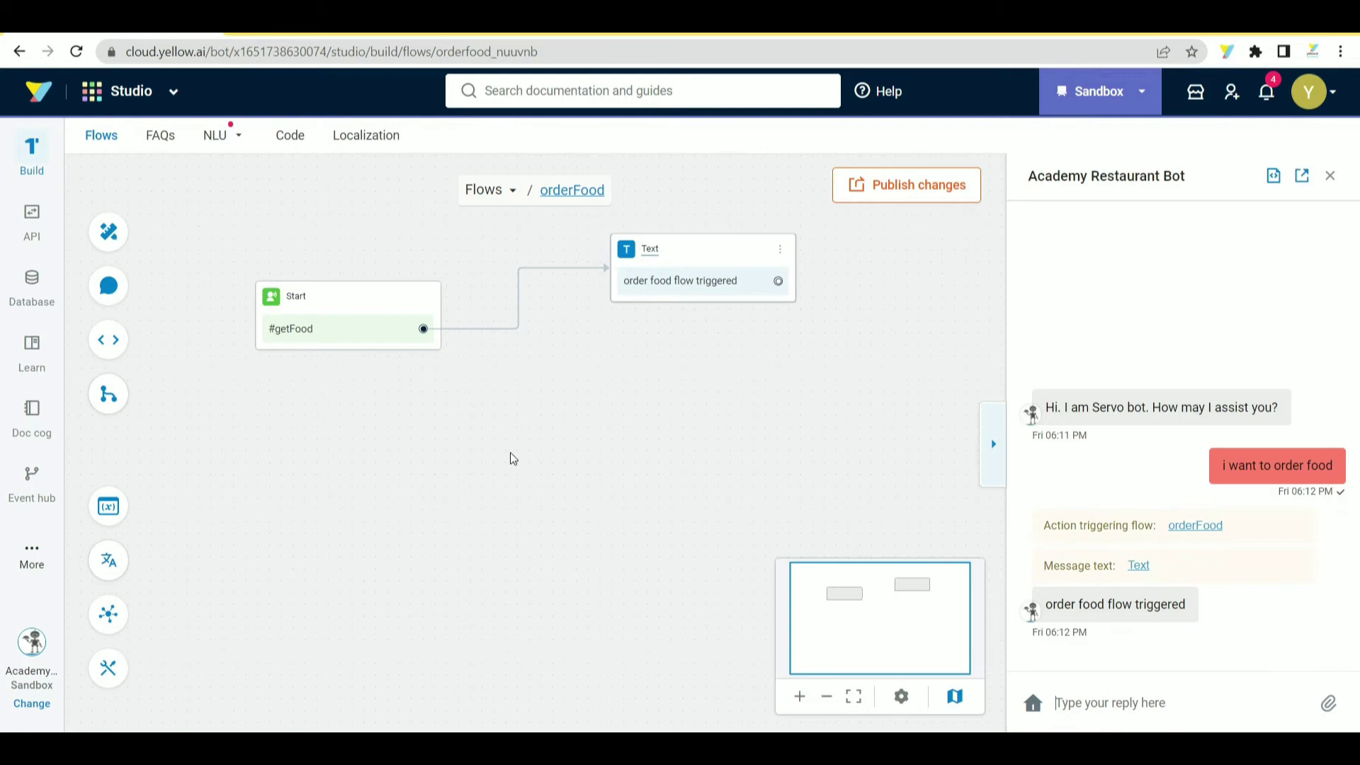
click(1113, 703)
text(show me the menu)
key(Return)
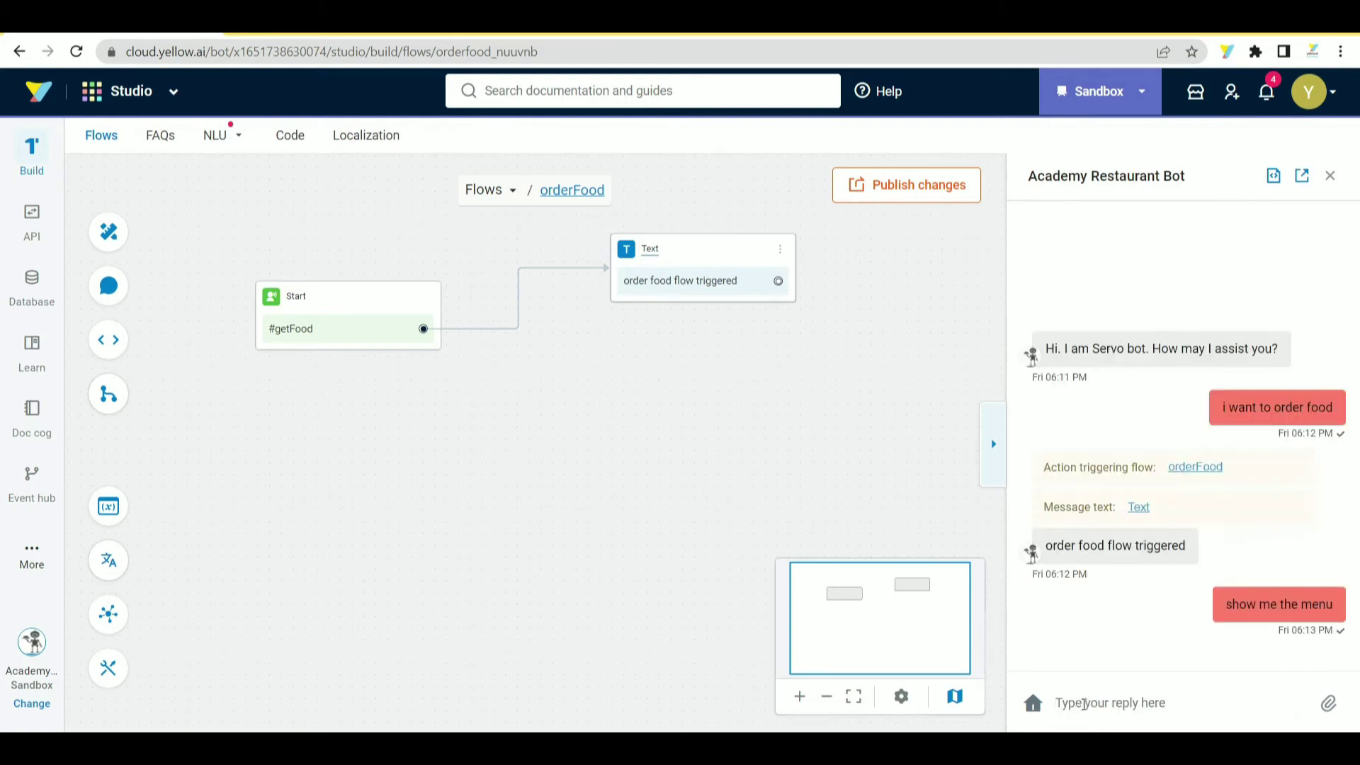
triple_click(1227, 412)
key(ctrl+c)
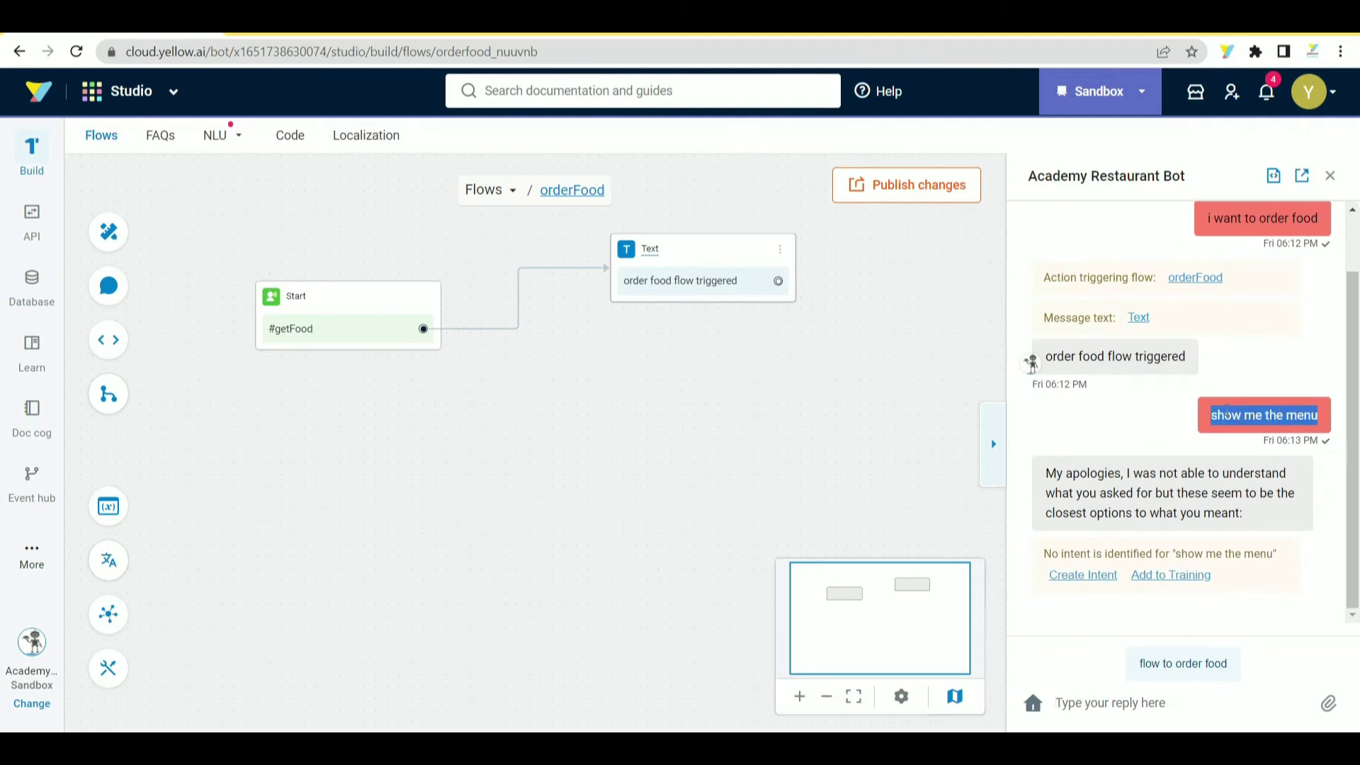
click(945, 404)
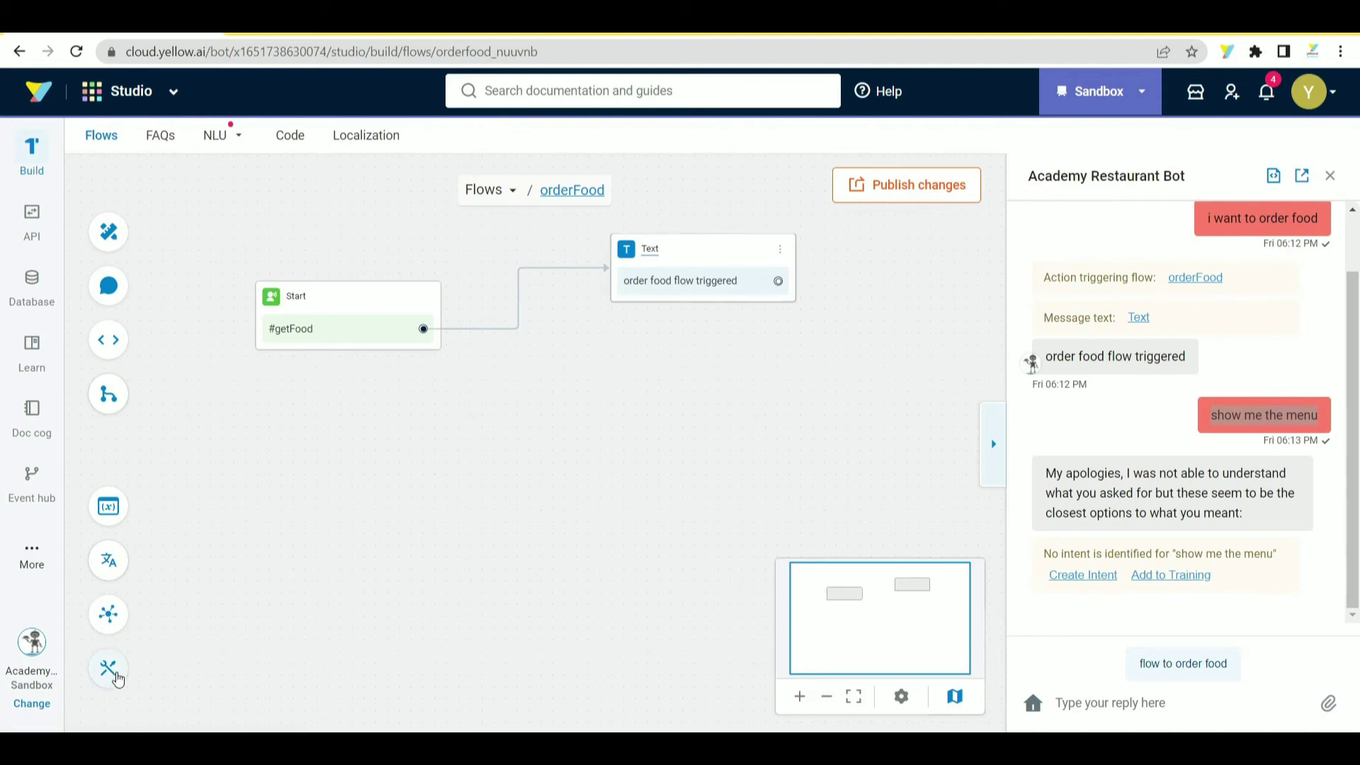
Test 'show me the menu' in Test your bot with Verbose output, showing getFood at 0.581
click(109, 669)
click(980, 309)
key(ctrl+v)
key(Return)
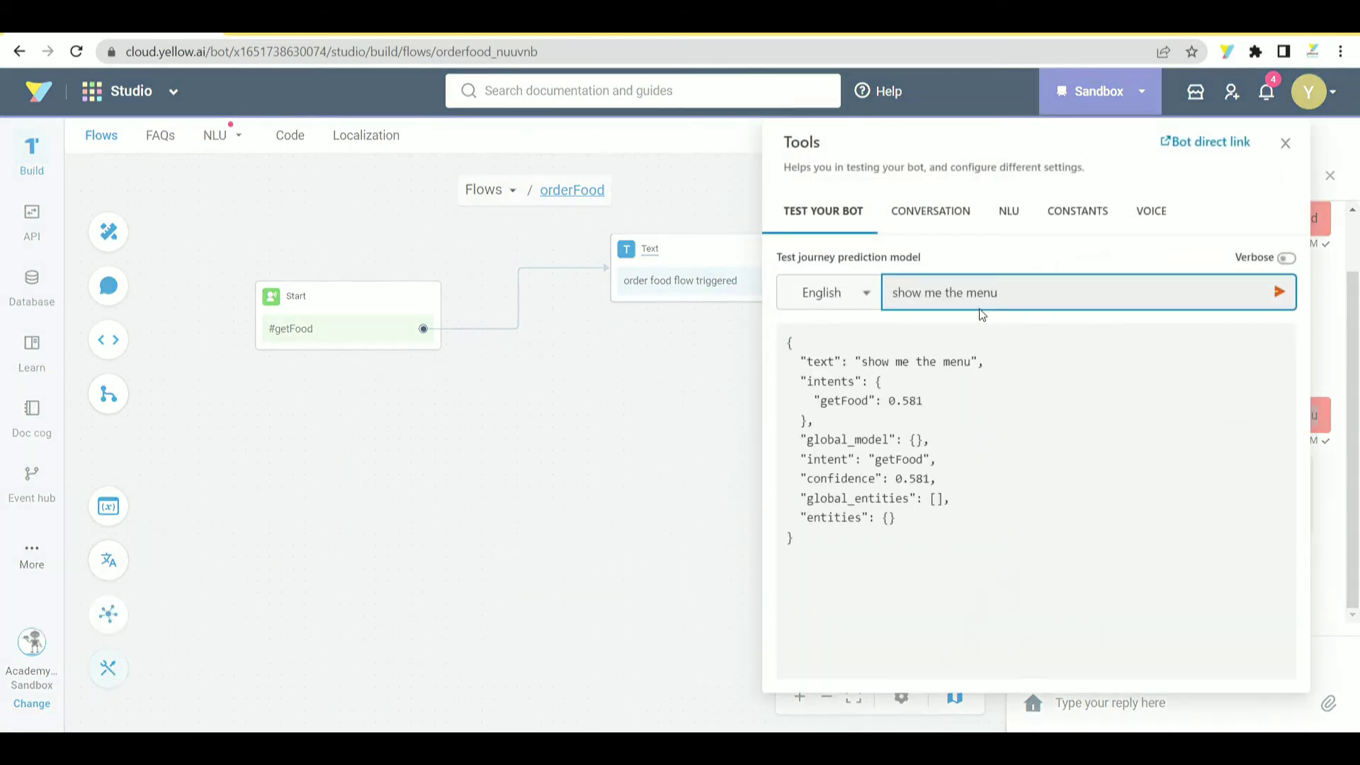
click(1287, 258)
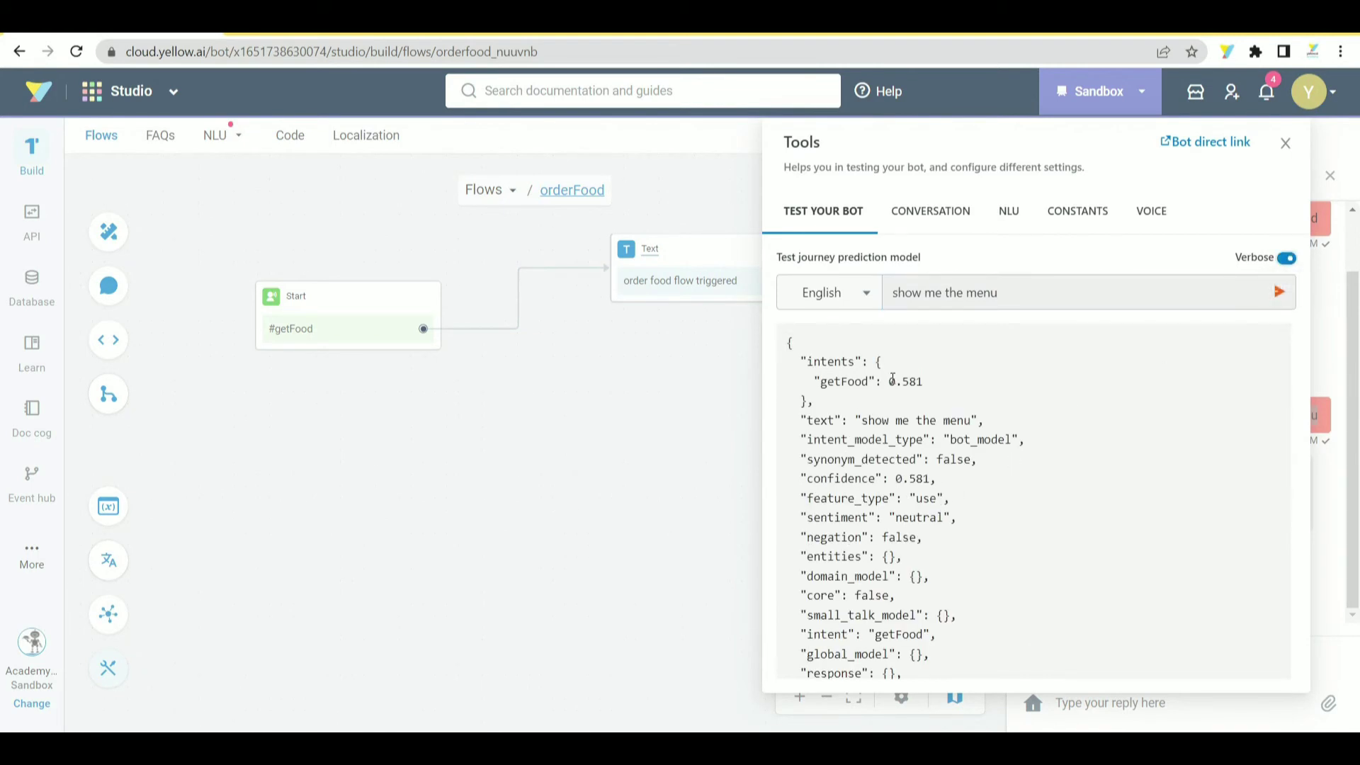
Send 'can you order pizza' in the chat preview to confirm it triggers orderFood
click(950, 292)
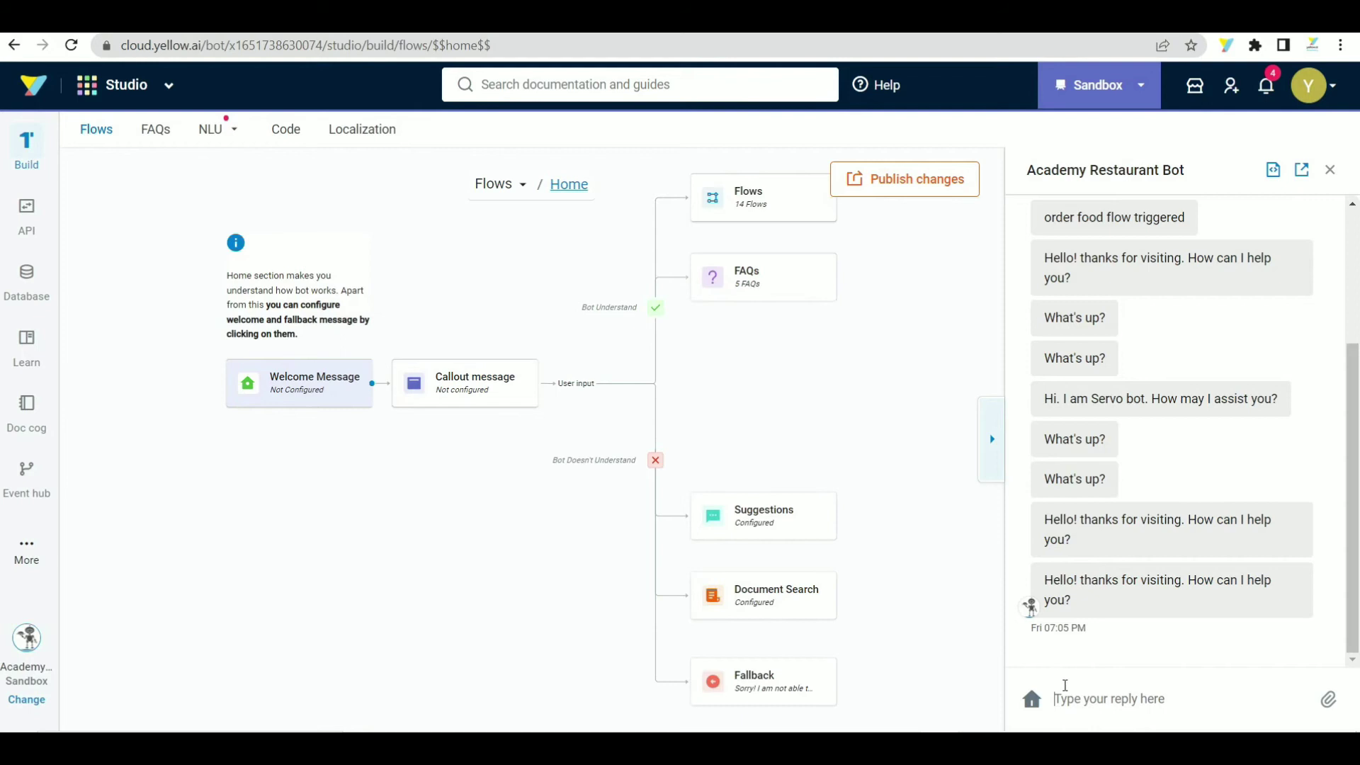
text(can you order pizza)
key(Return)
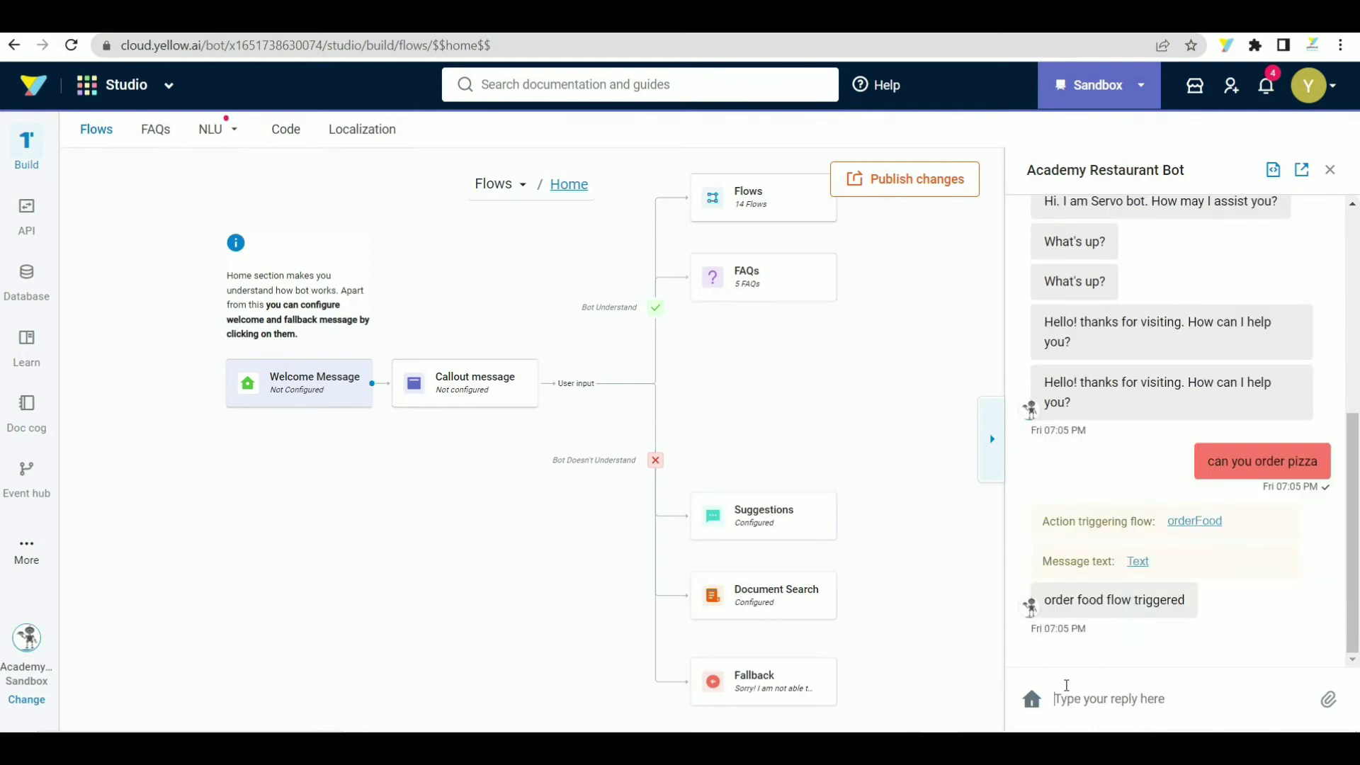
mouse_move(223, 128)
click(226, 161)
Run the prediction model test on 'can you order pizza', scoring 0.963
click(906, 197)
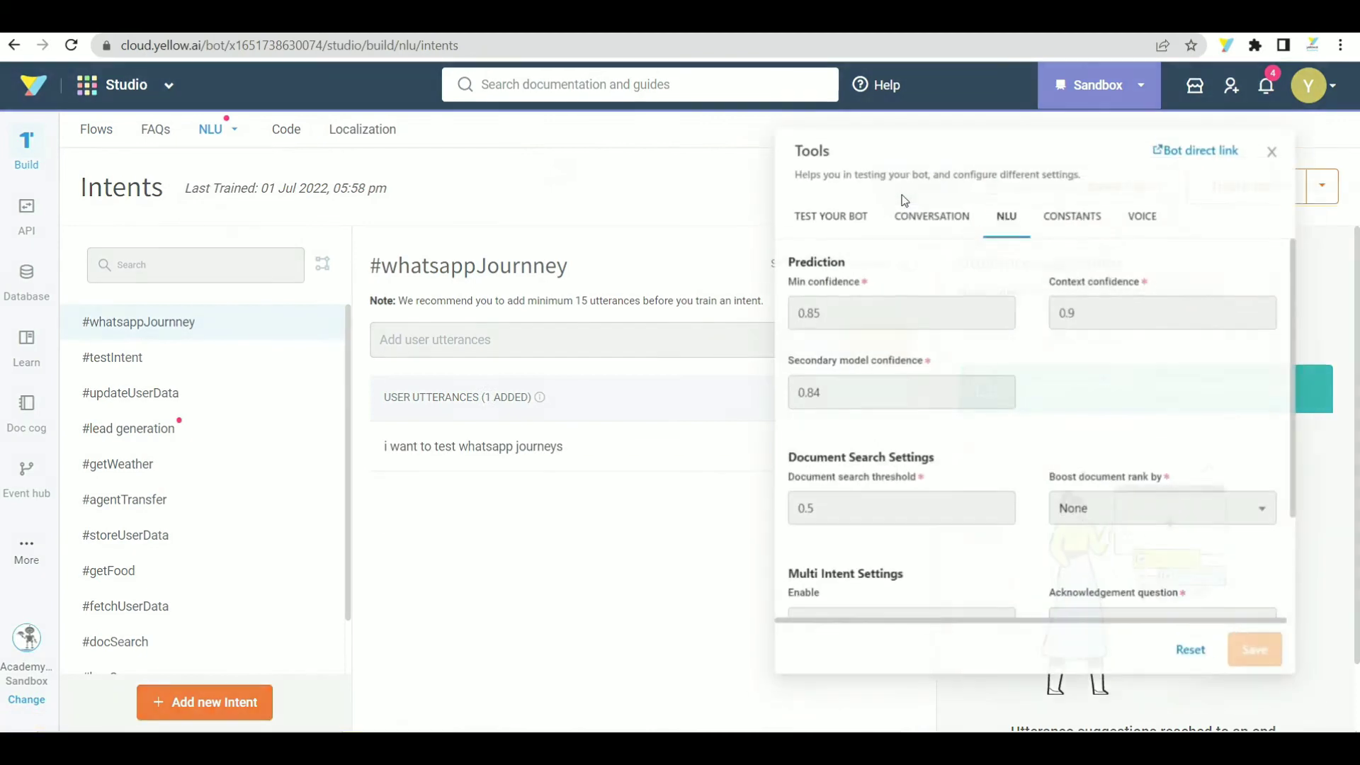
click(827, 214)
click(949, 283)
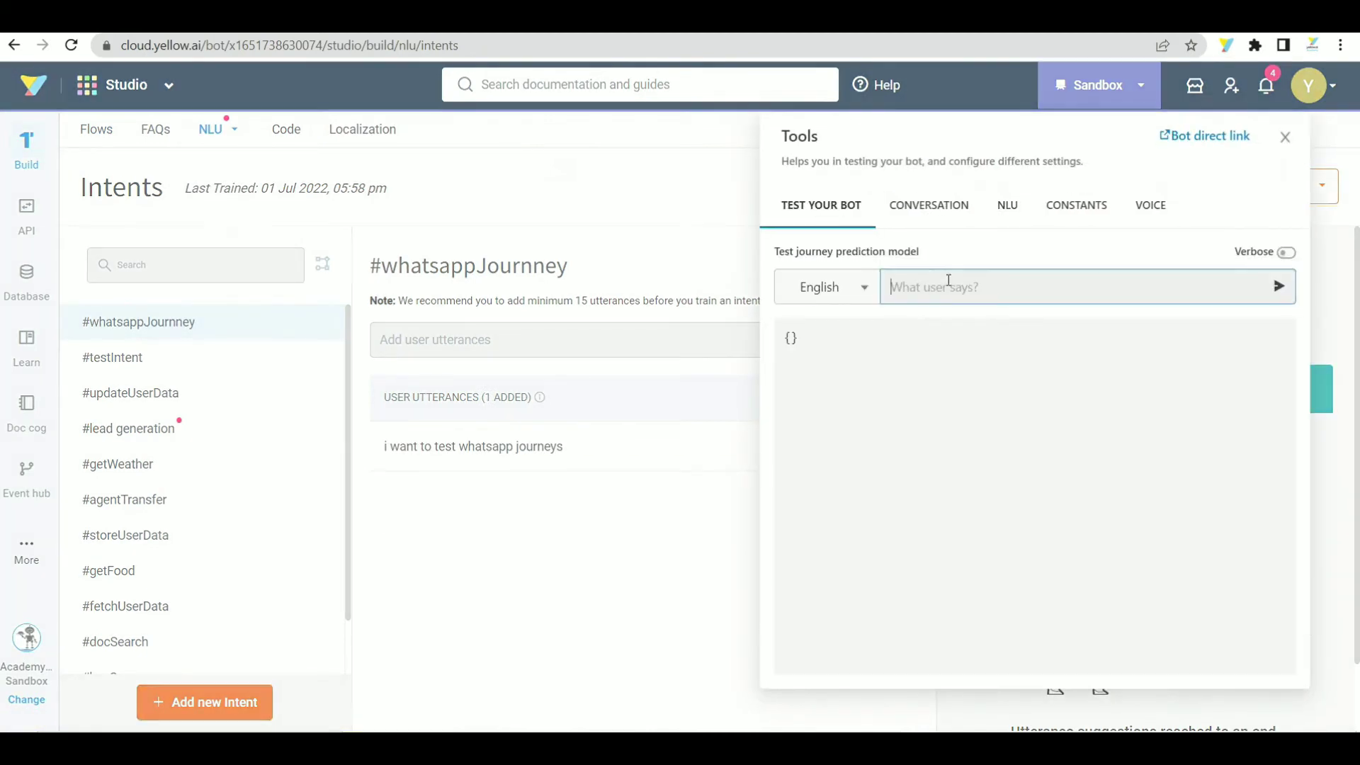
text(can you order pizza)
key(Return)
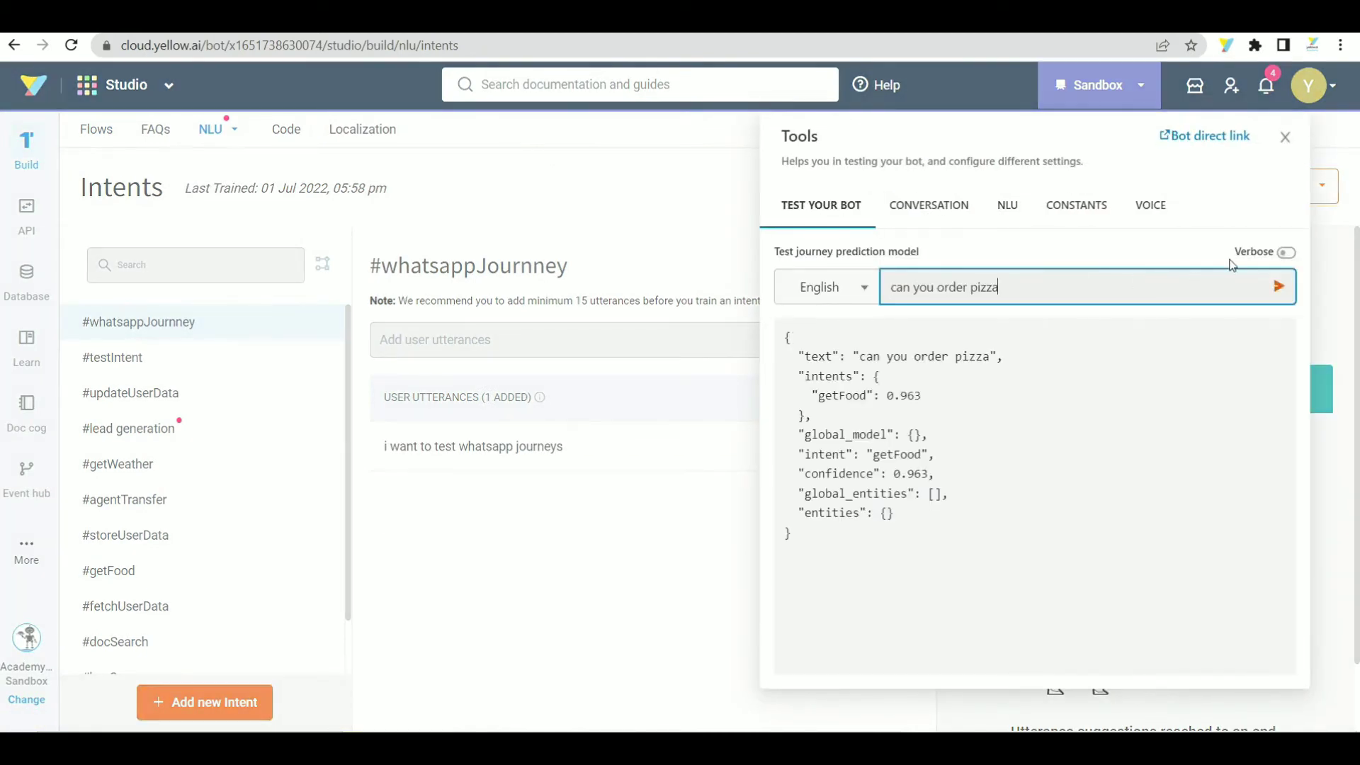
Raise the NLU Min confidence to 0.97 and save it
click(1008, 205)
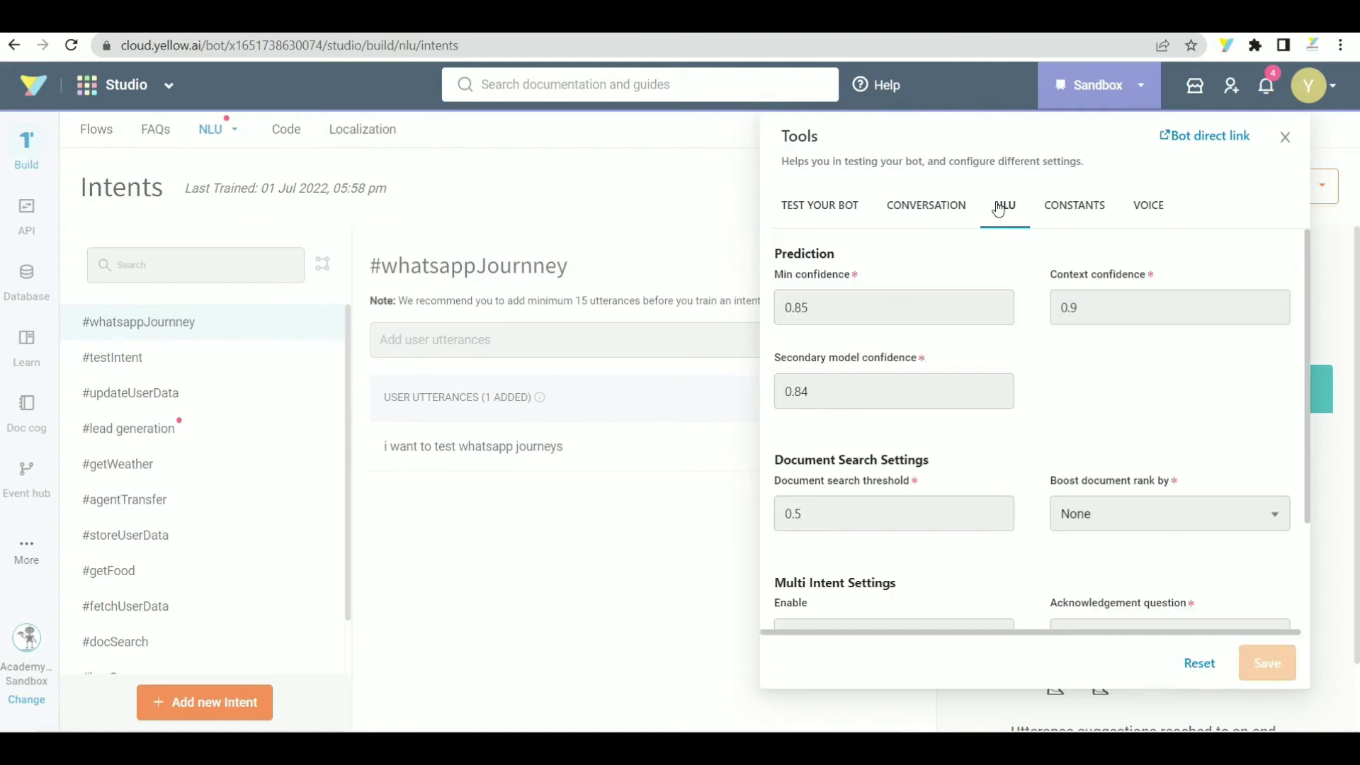
click(918, 296)
key(BackSpace)
key(BackSpace)
text(97)
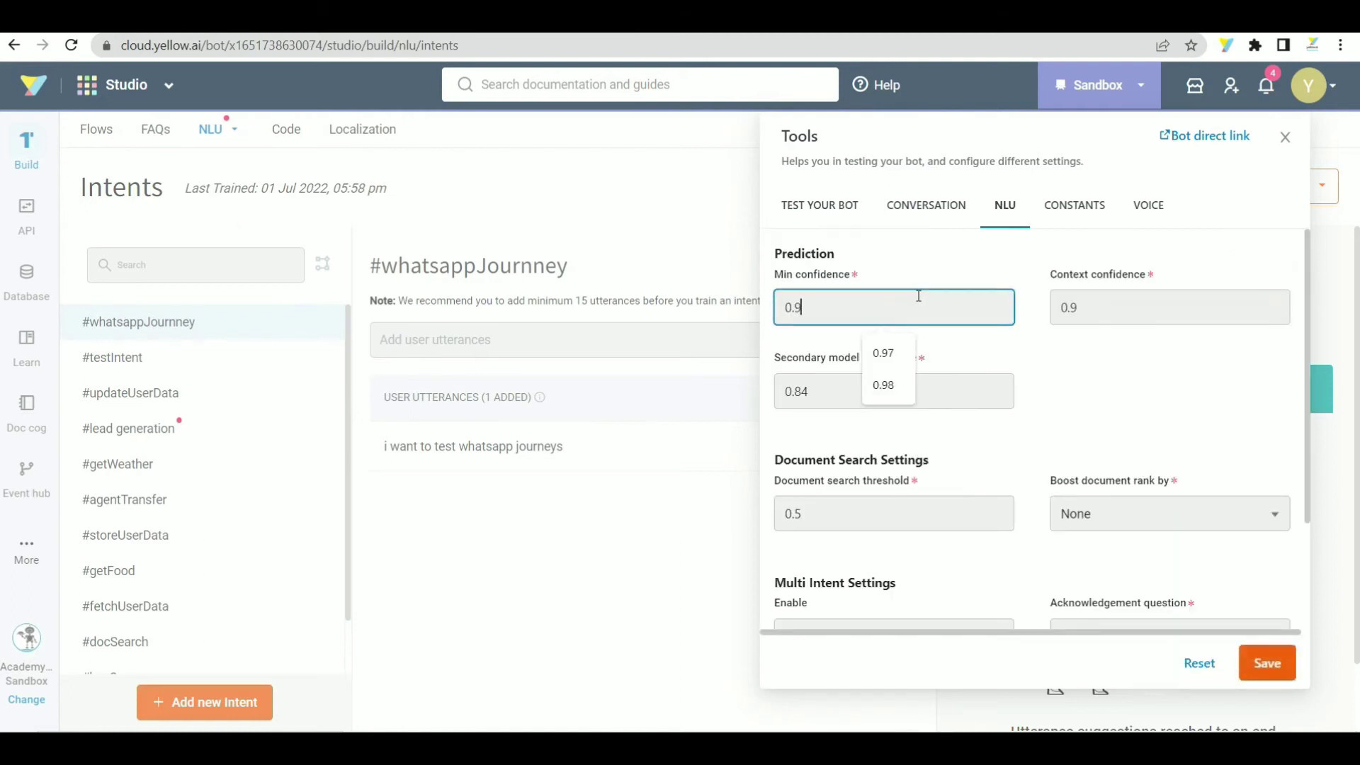
click(1259, 679)
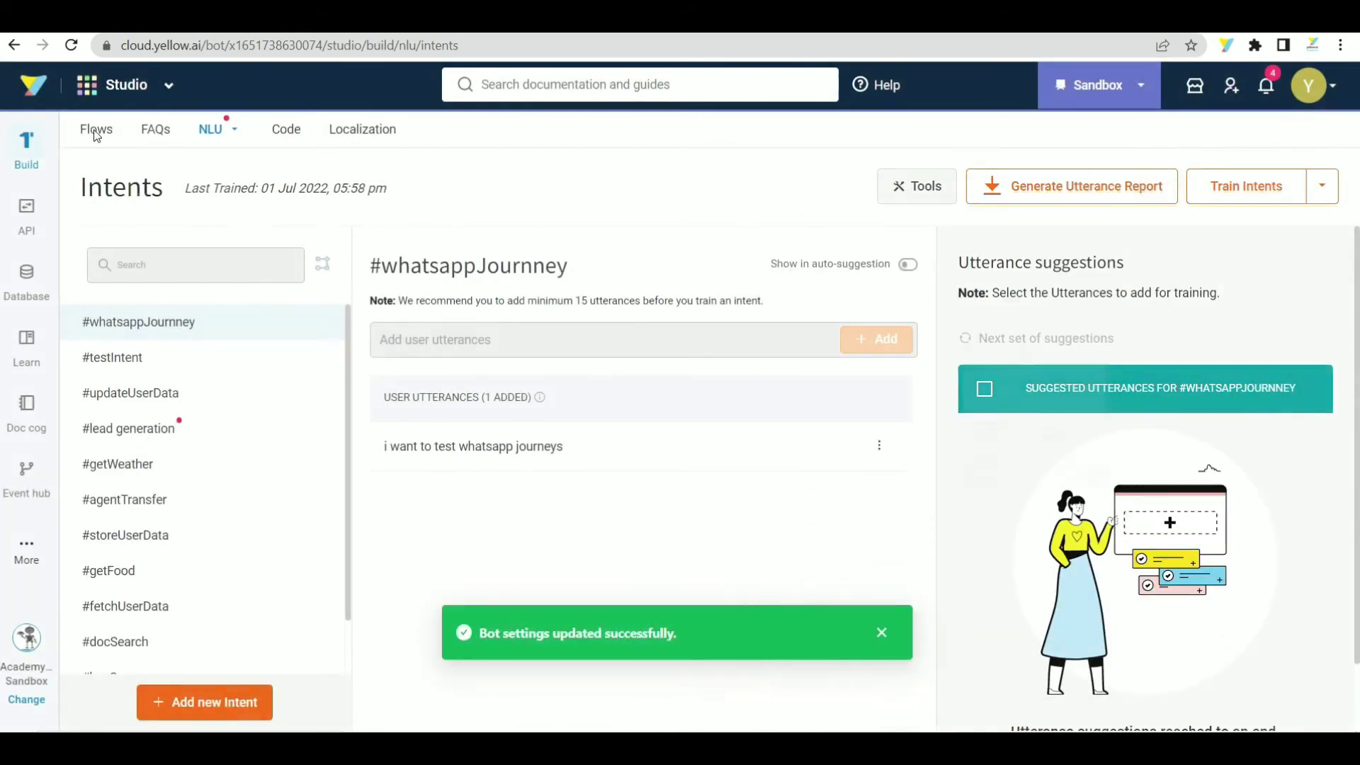
click(97, 131)
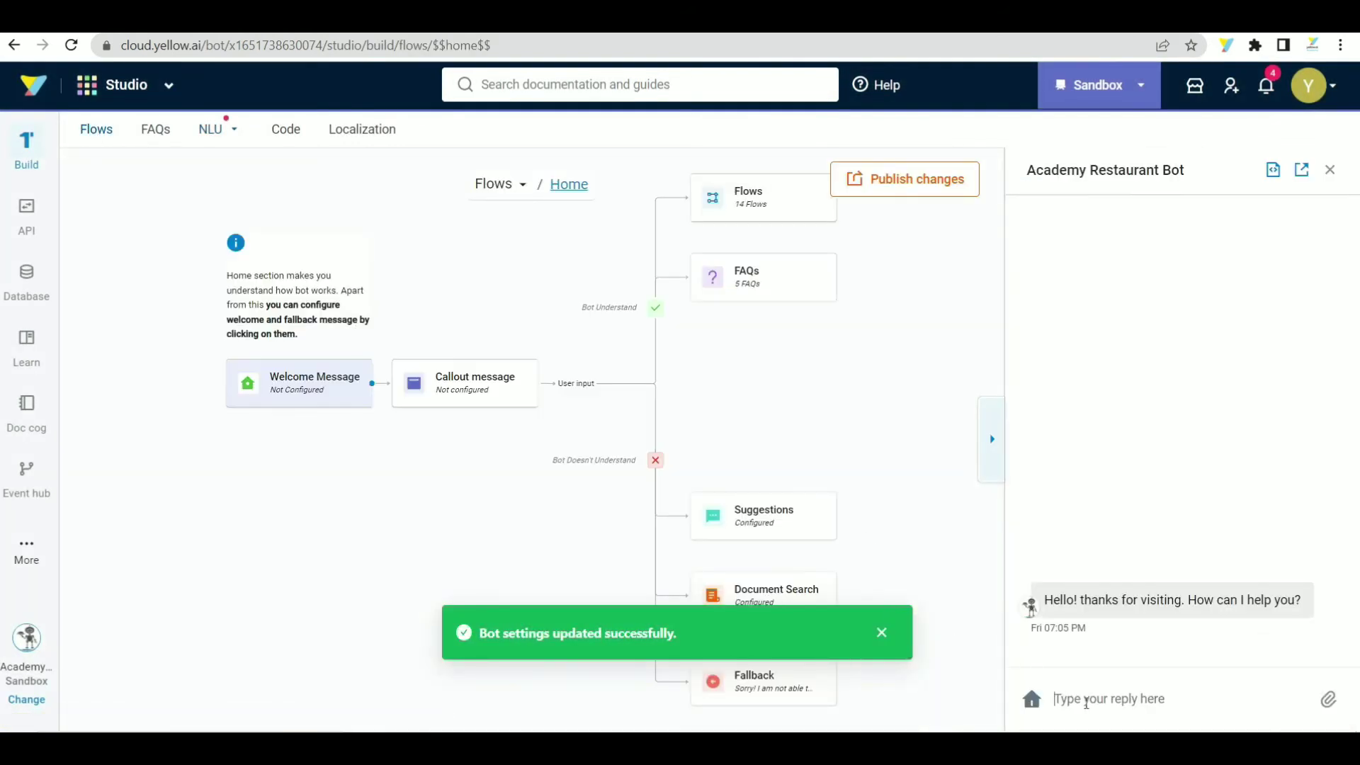
Send 'can you order pizza' in the preview and see no intent matched at 0.97
text(can you order pizza)
key(Return)
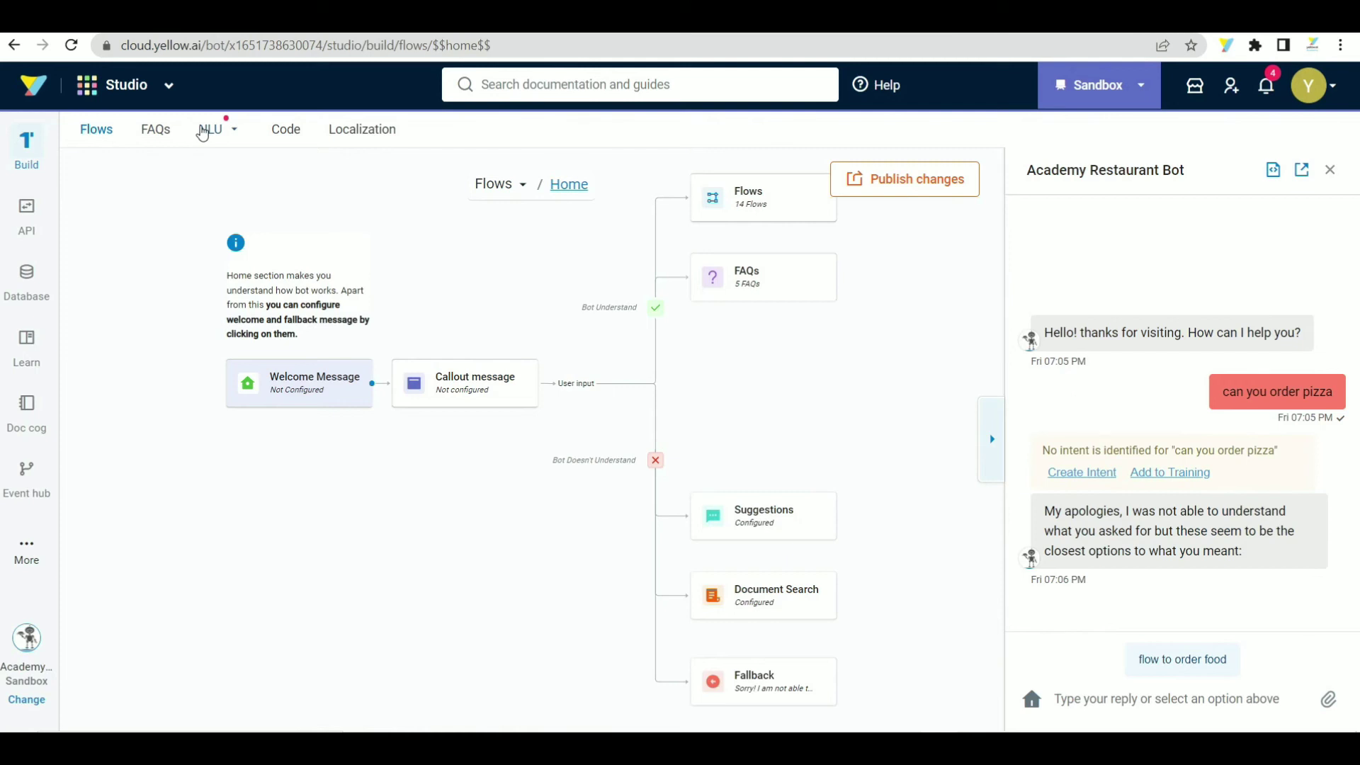
click(223, 136)
click(236, 167)
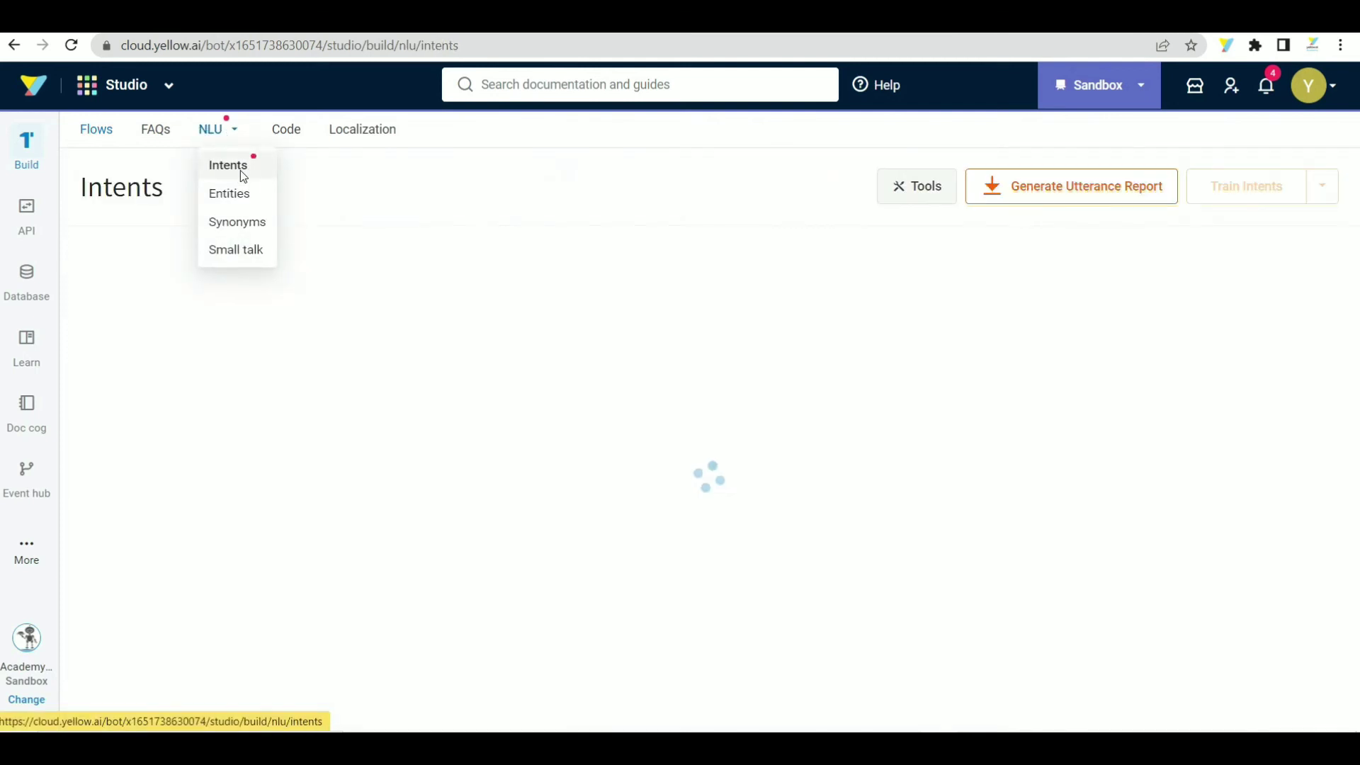
click(919, 187)
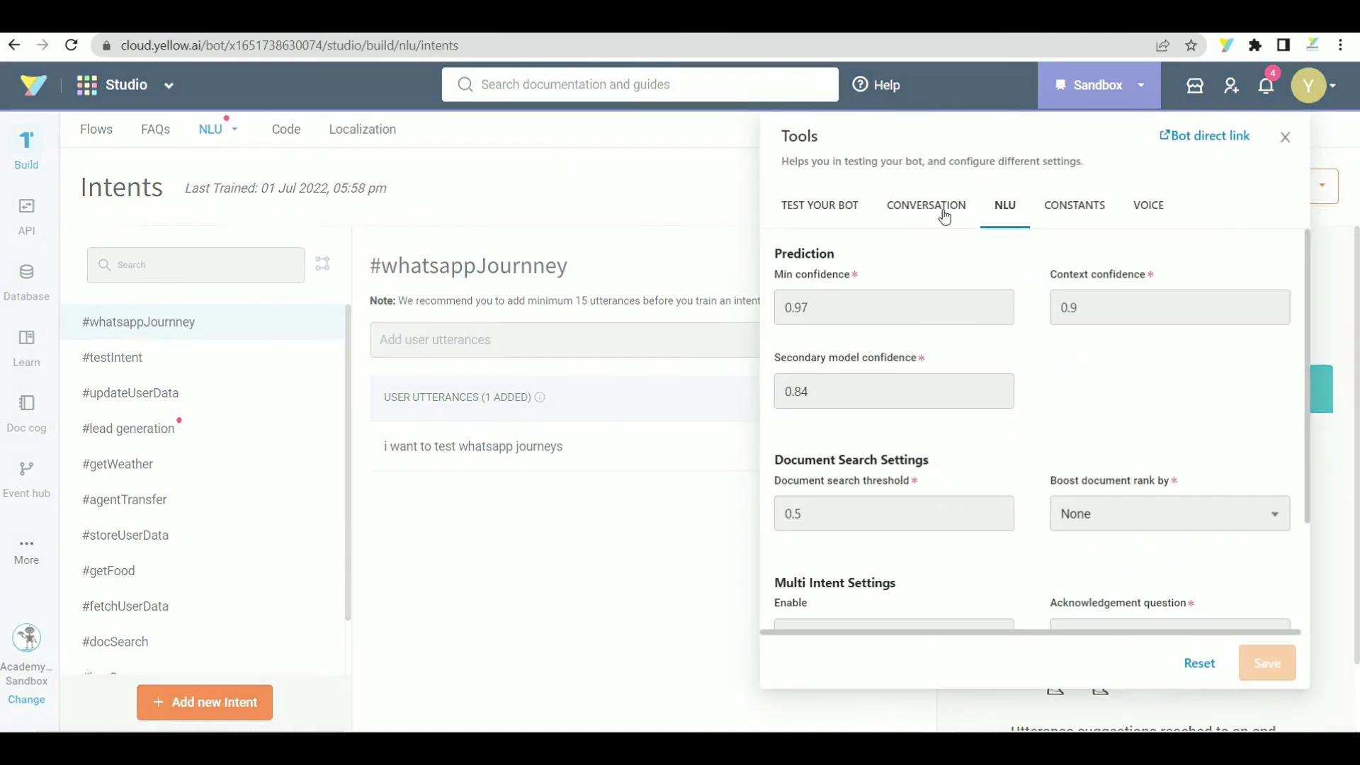
click(861, 306)
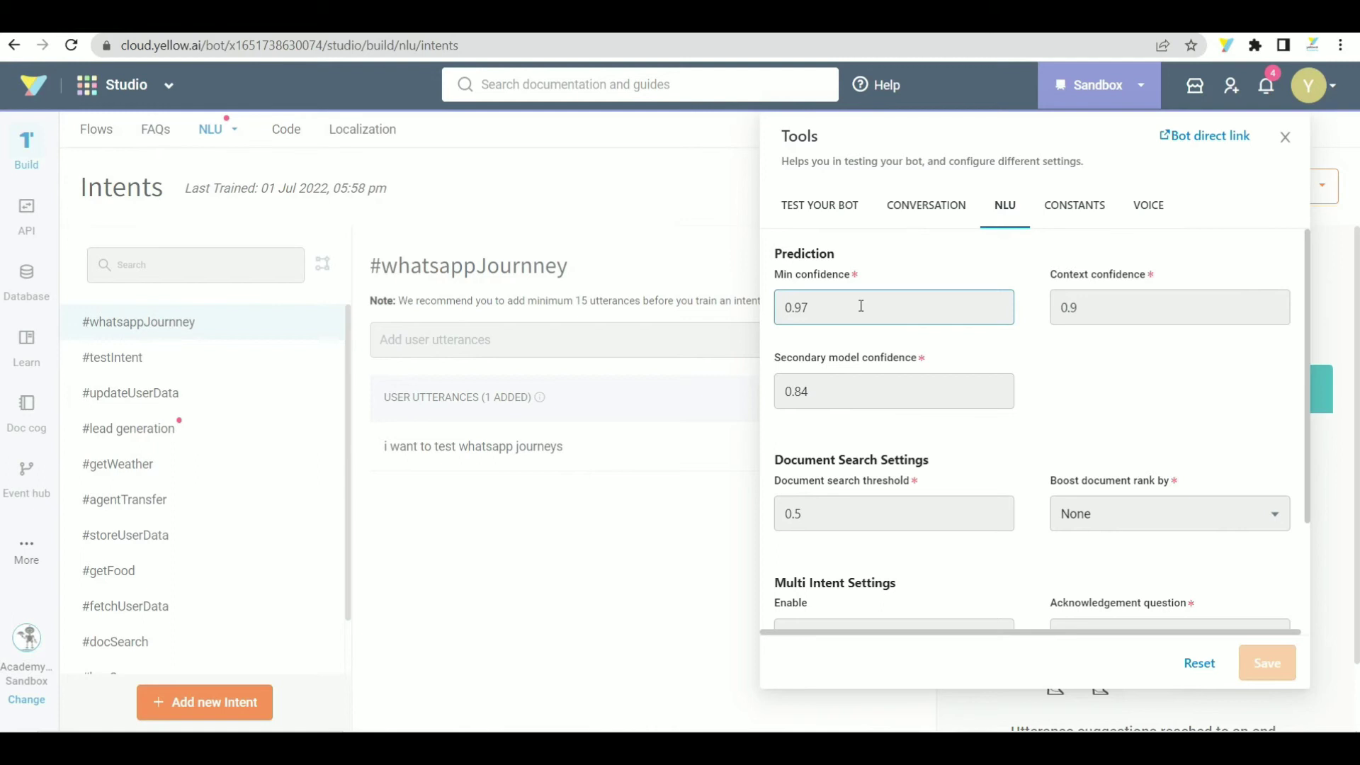
key(BackSpace)
key(BackSpace)
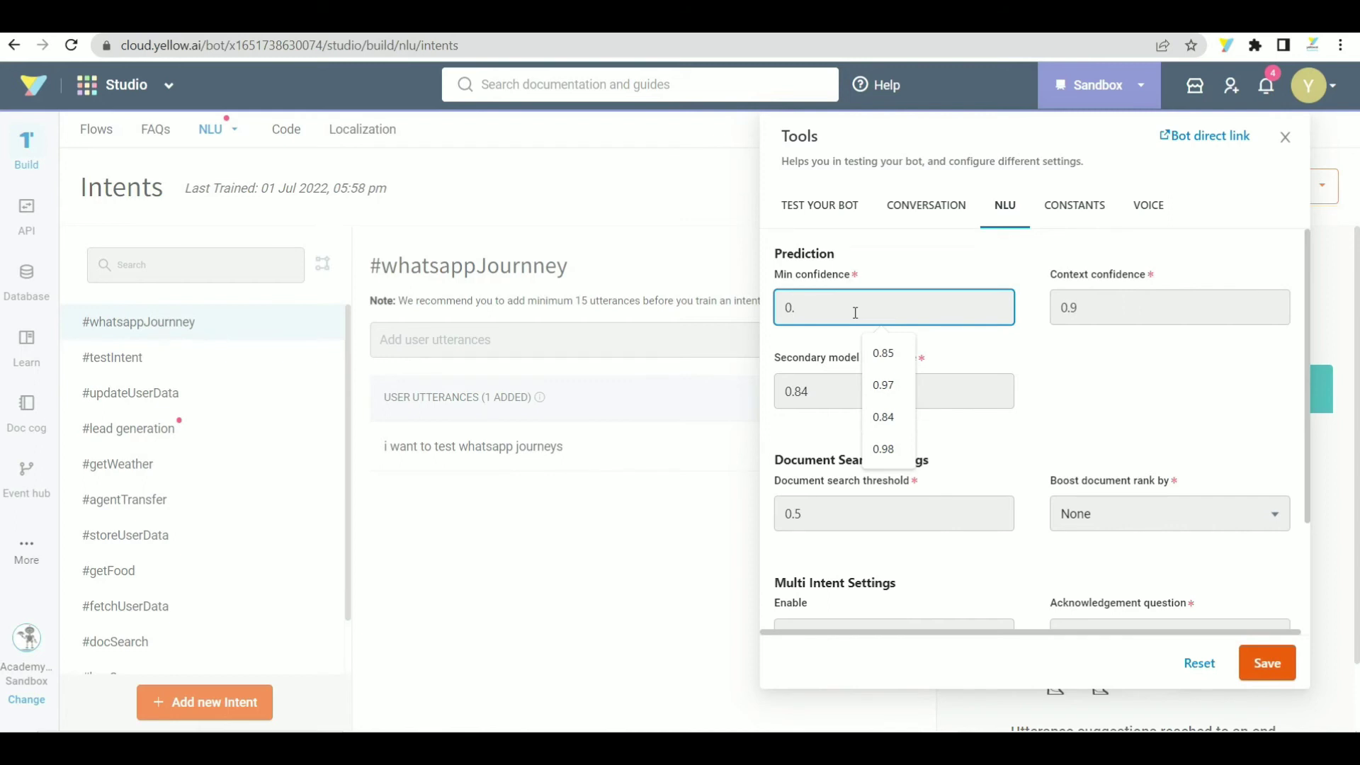
text(69)
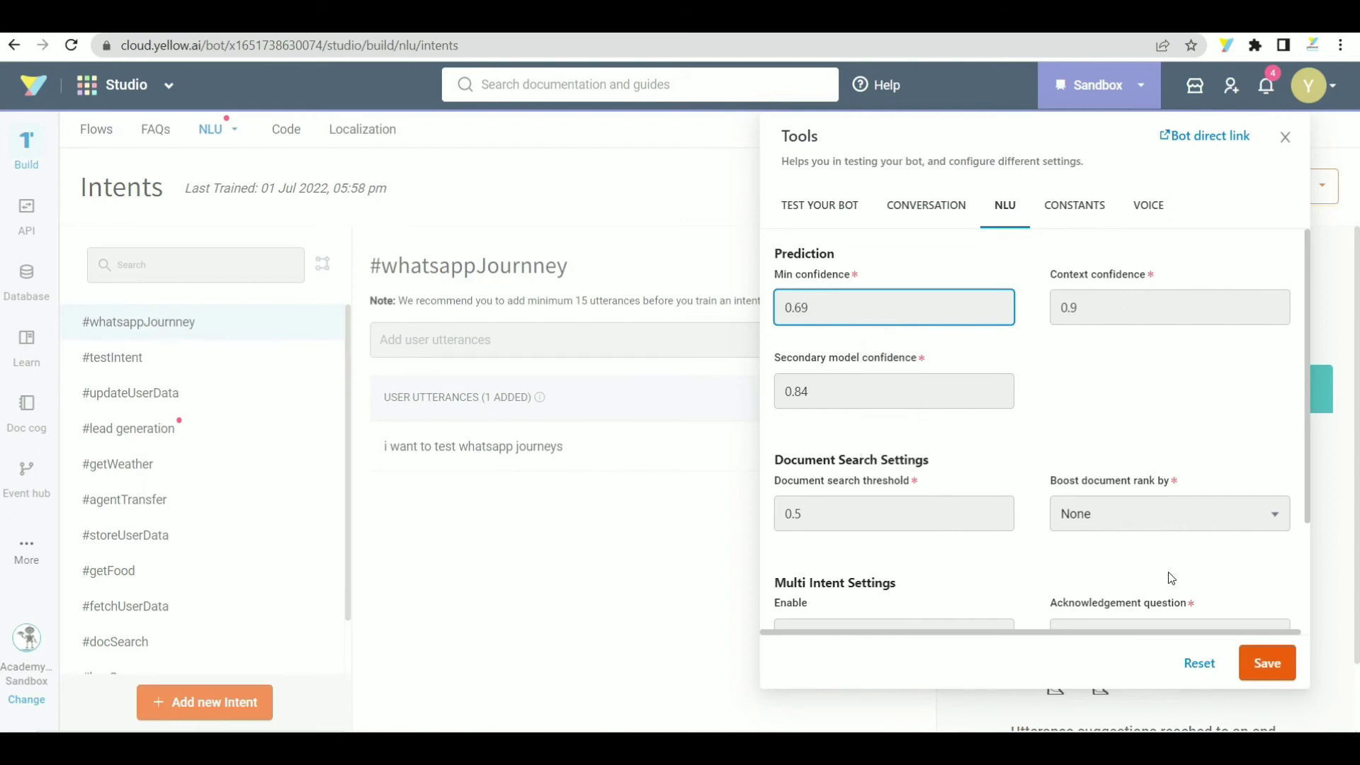
click(1266, 668)
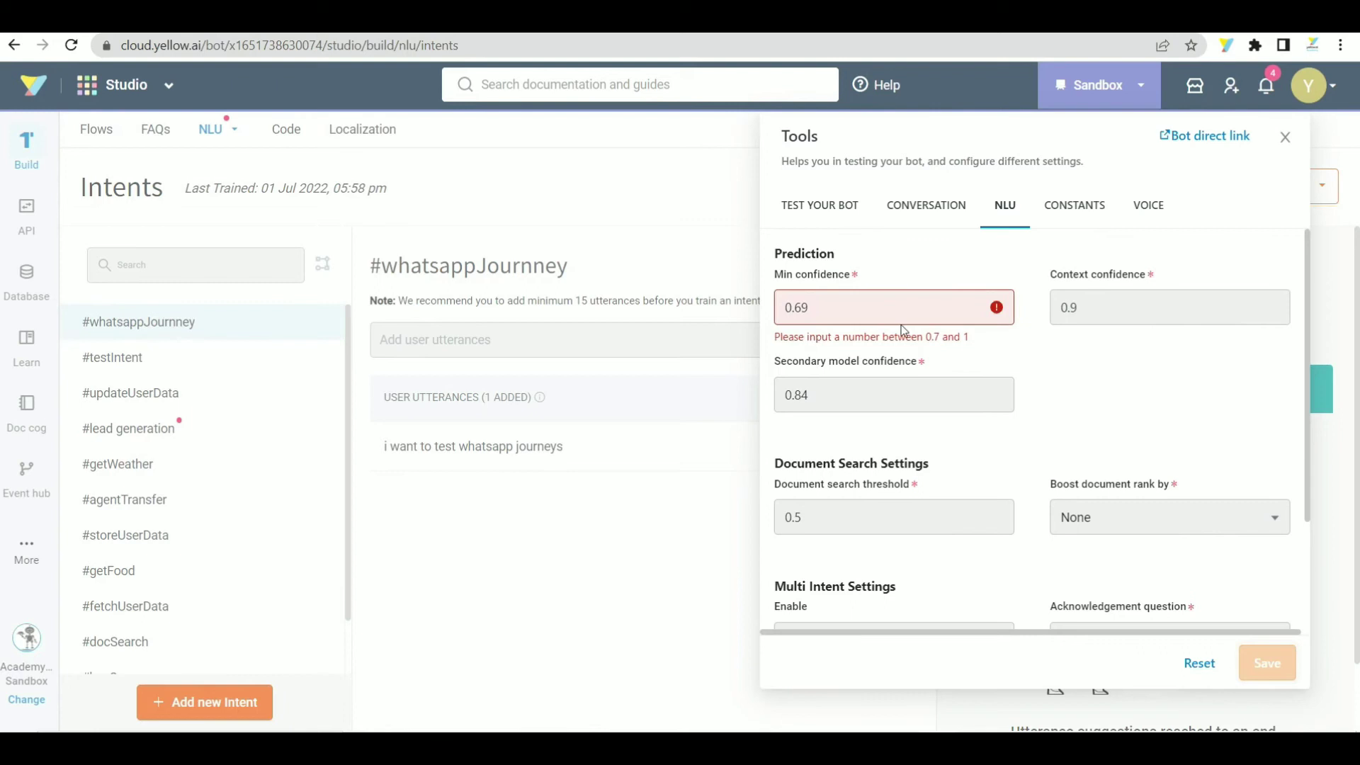
click(866, 313)
key(BackSpace)
key(BackSpace)
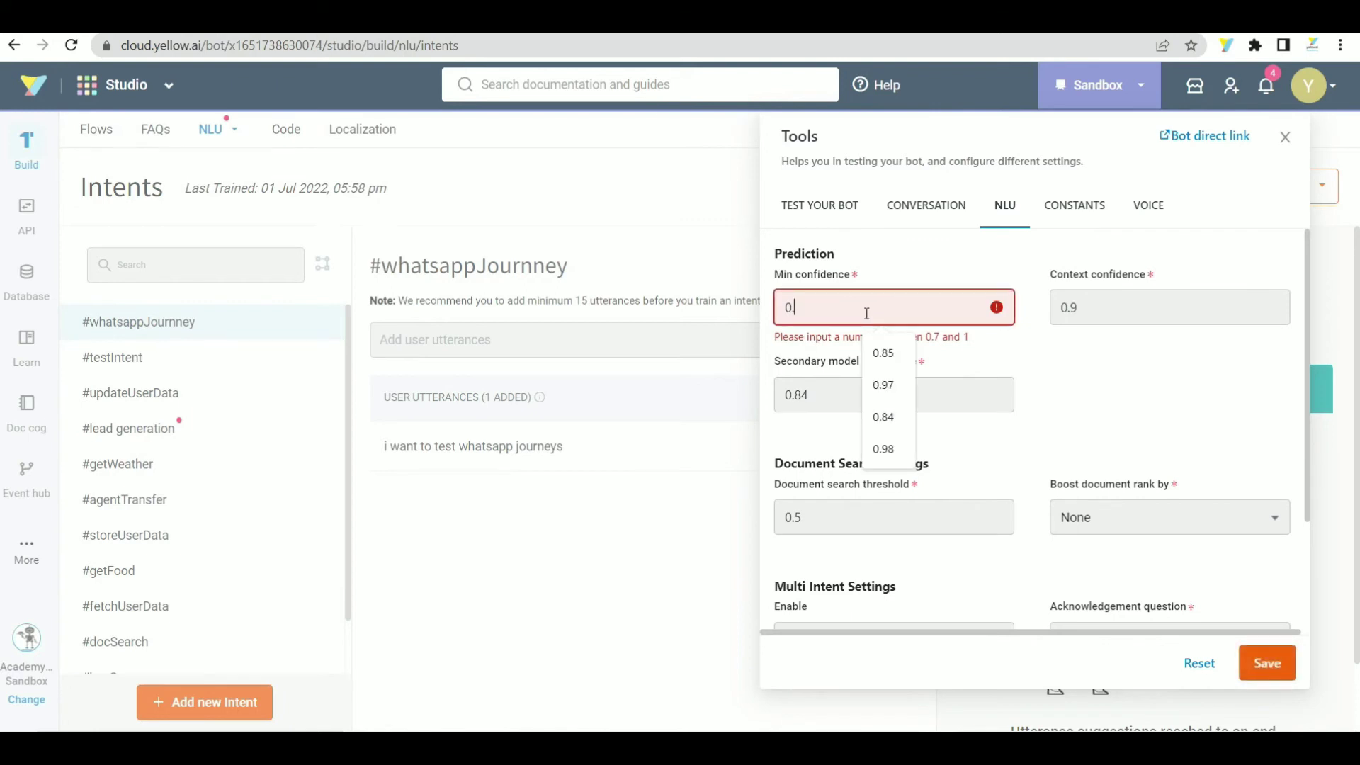
text(85)
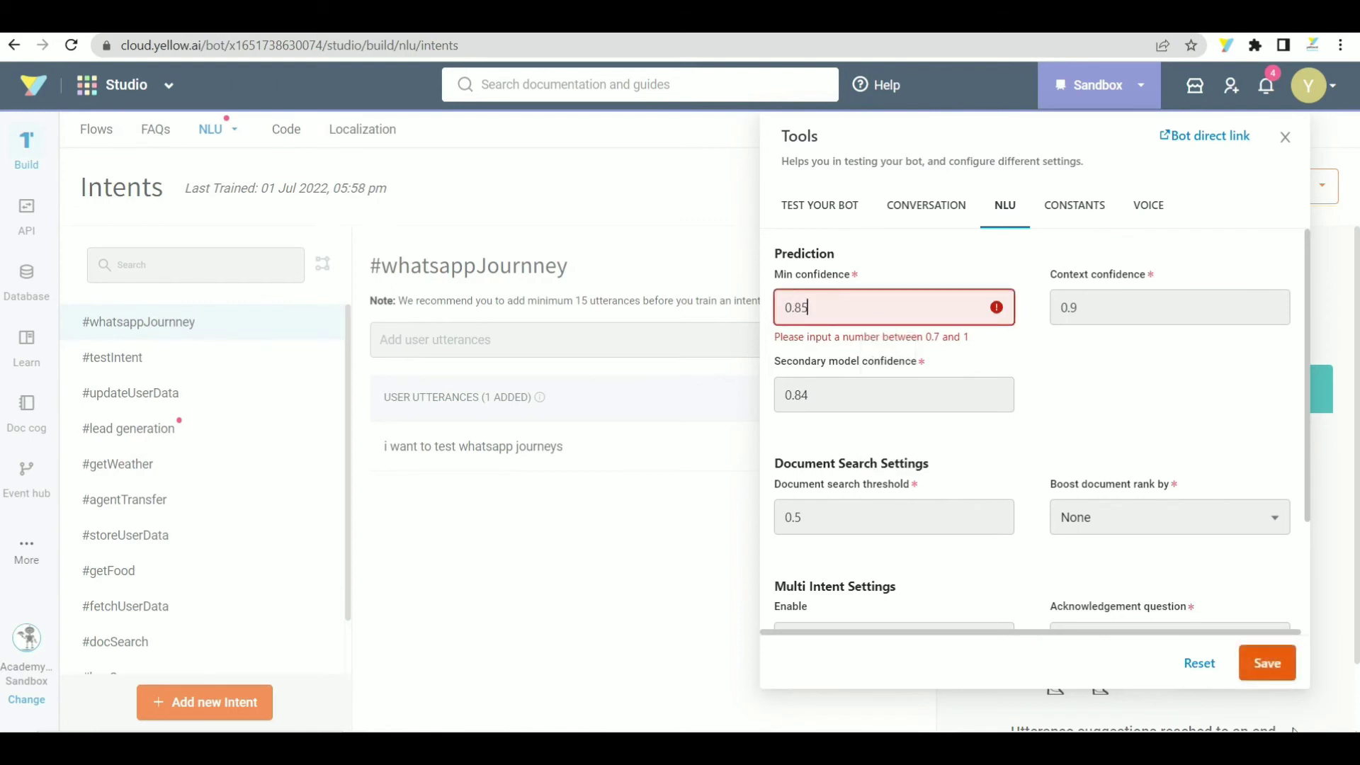
click(1267, 662)
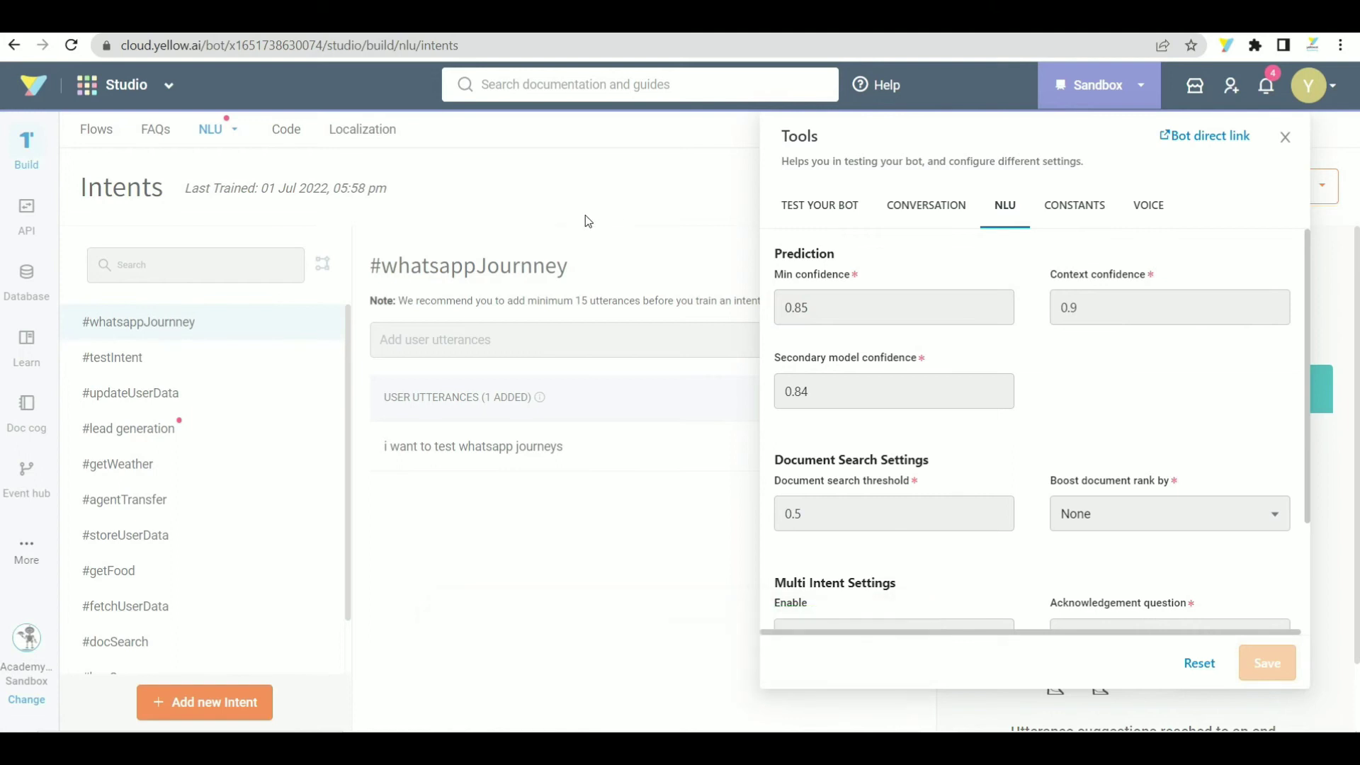
click(1098, 306)
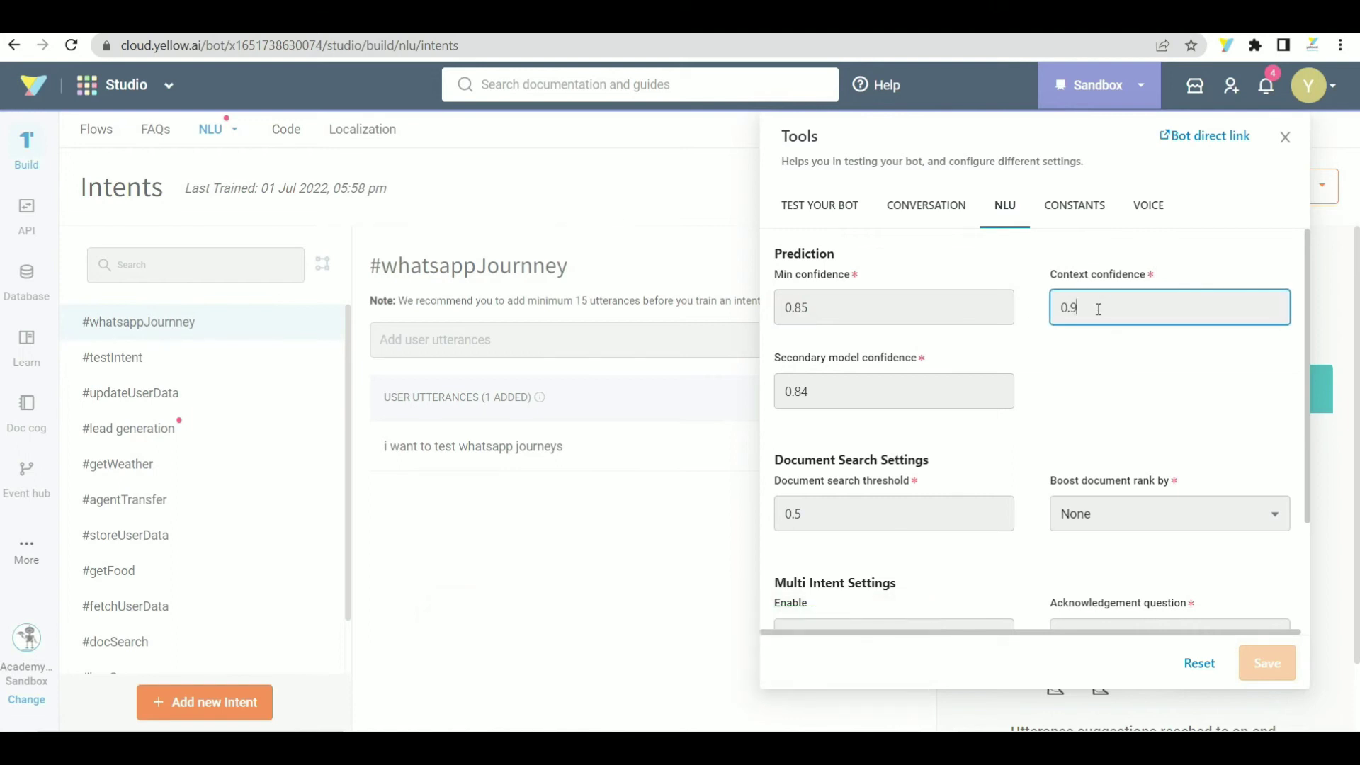
click(841, 384)
scroll(840, 385, down, 2)
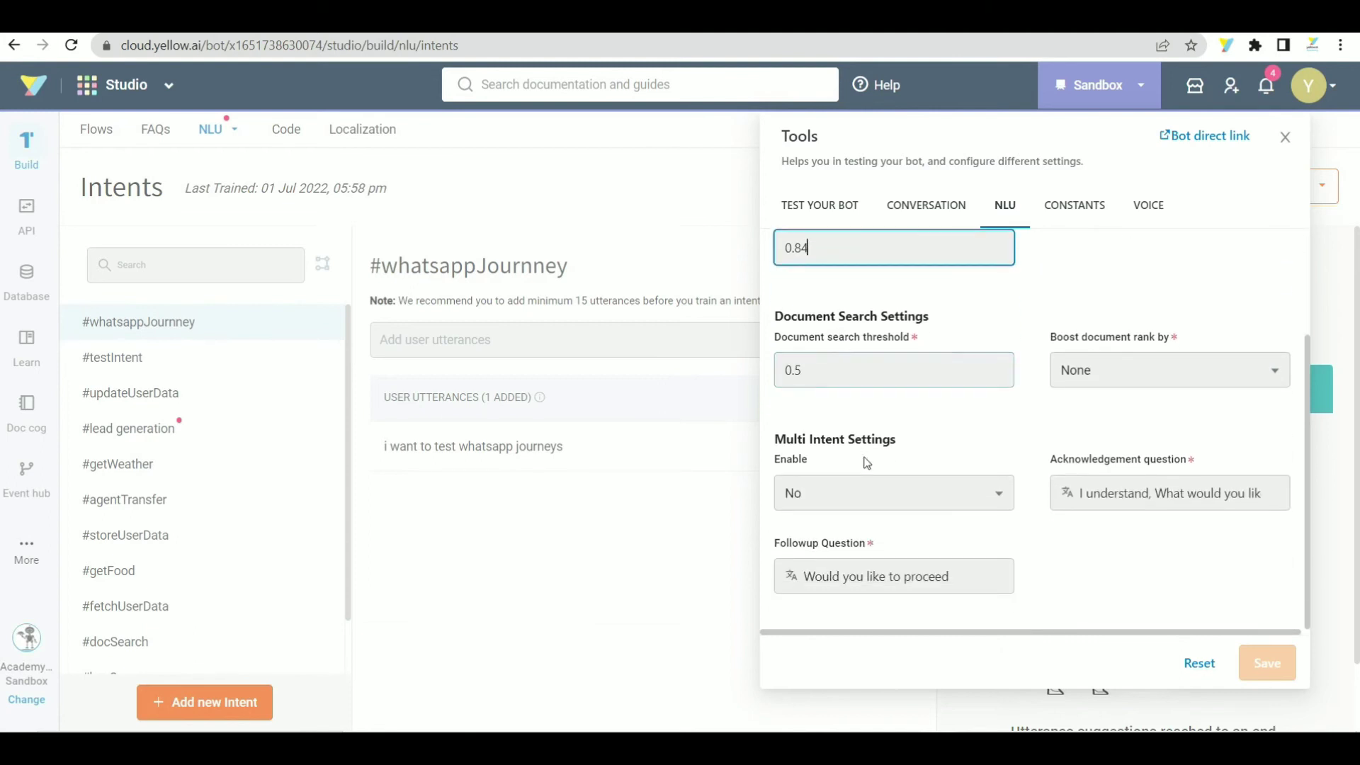
click(885, 507)
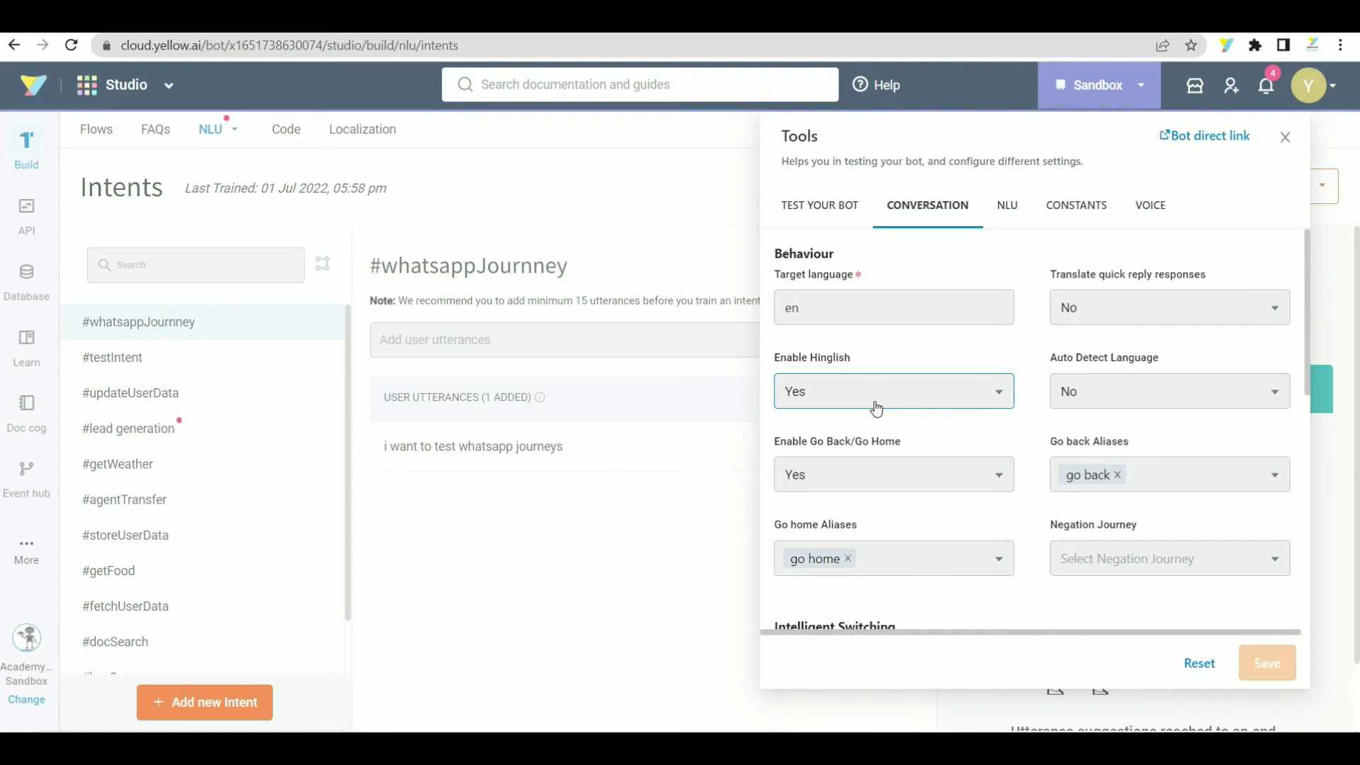
Review the Conversation settings, keeping Intelligent Switching off, then close the Tools panel
scroll(876, 409, down, 5)
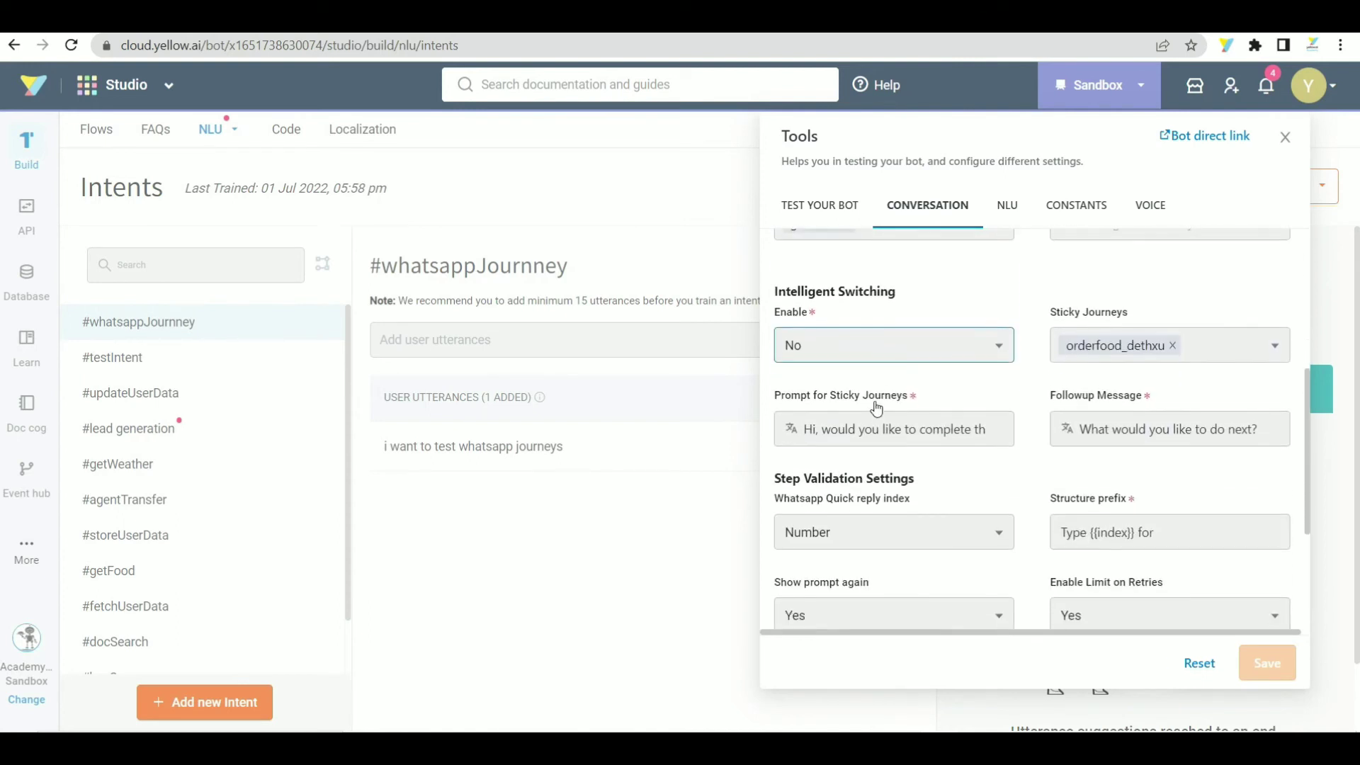
click(842, 345)
click(846, 349)
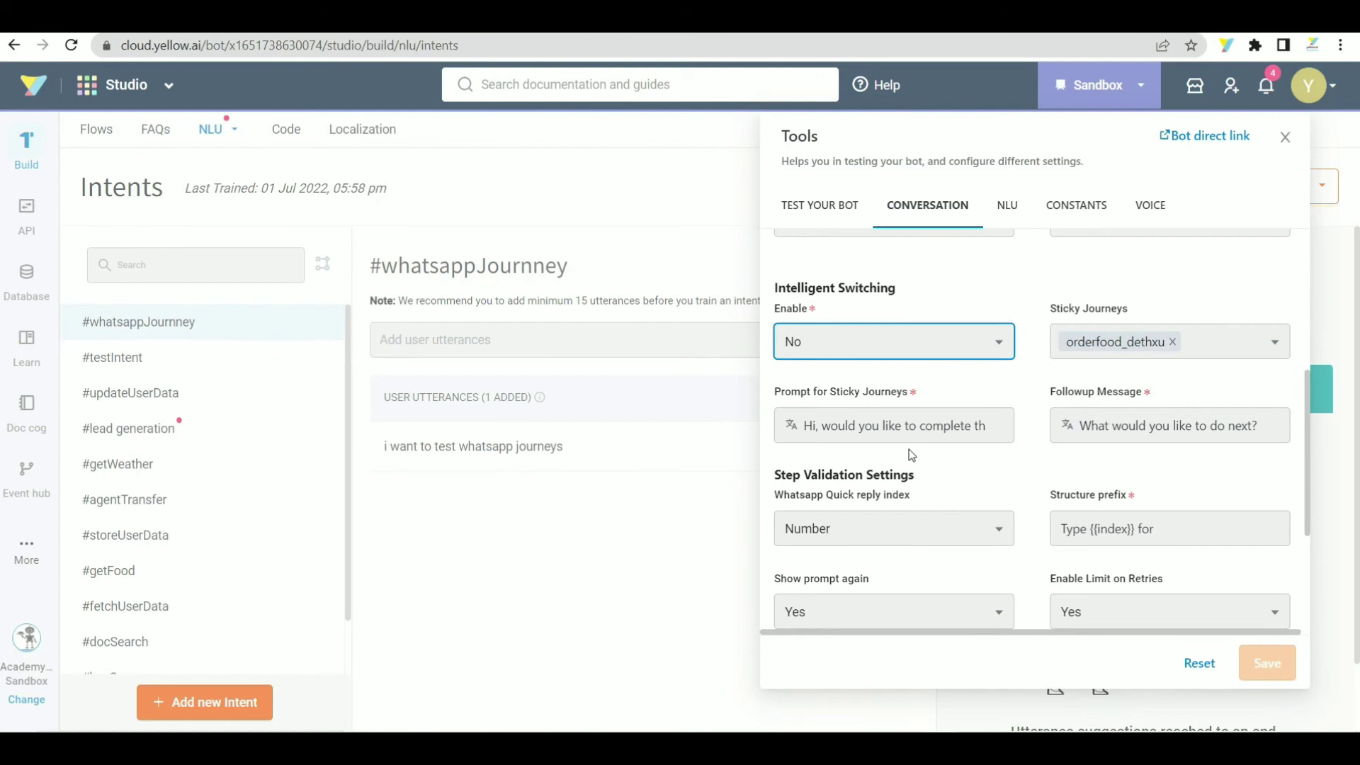
scroll(909, 449, down, 3)
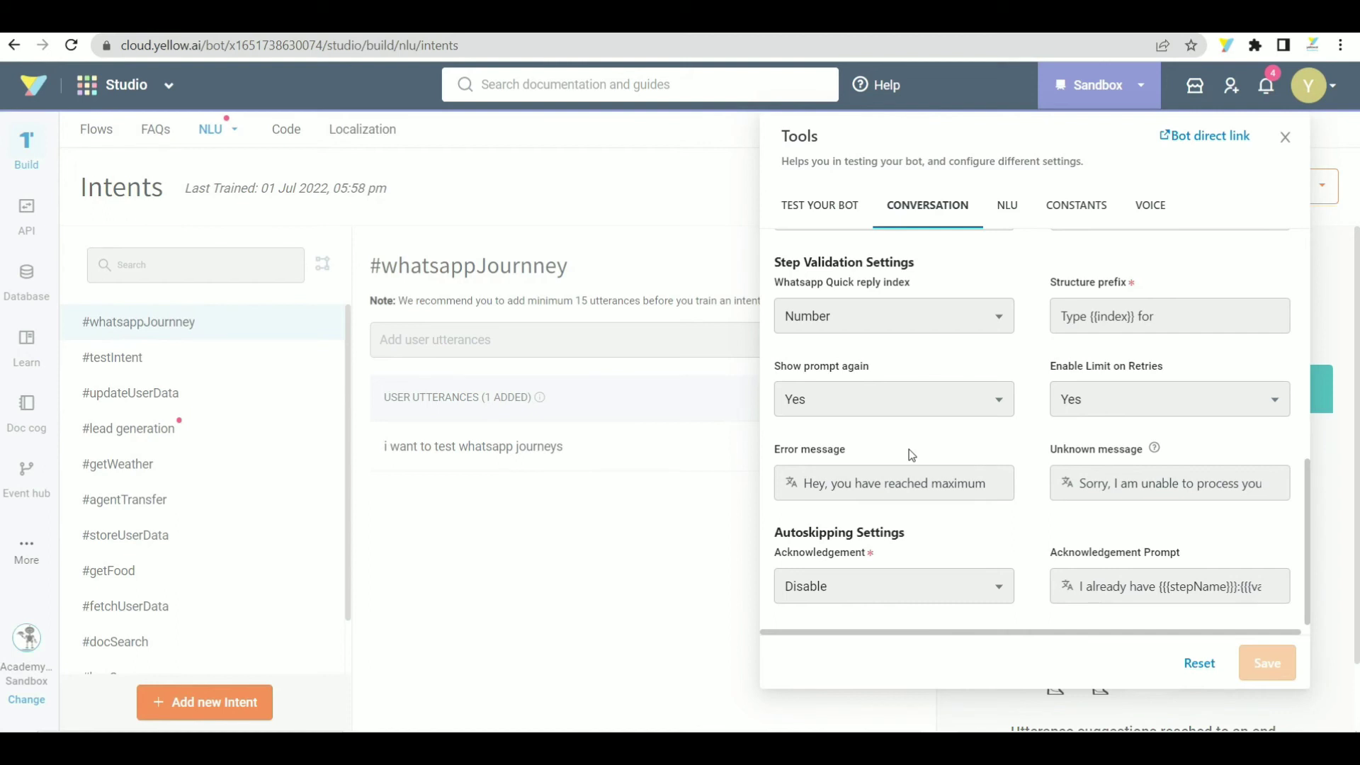
scroll(908, 449, down, 1)
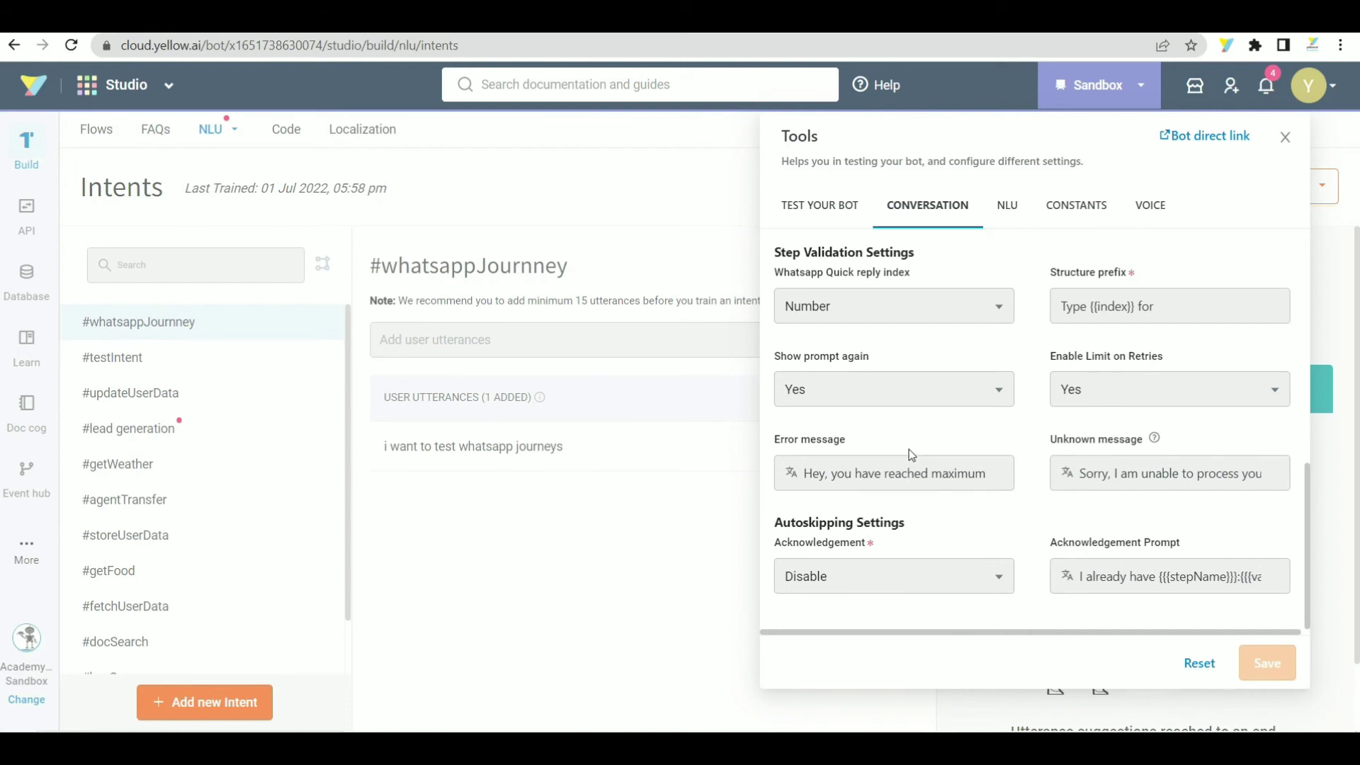
click(714, 203)
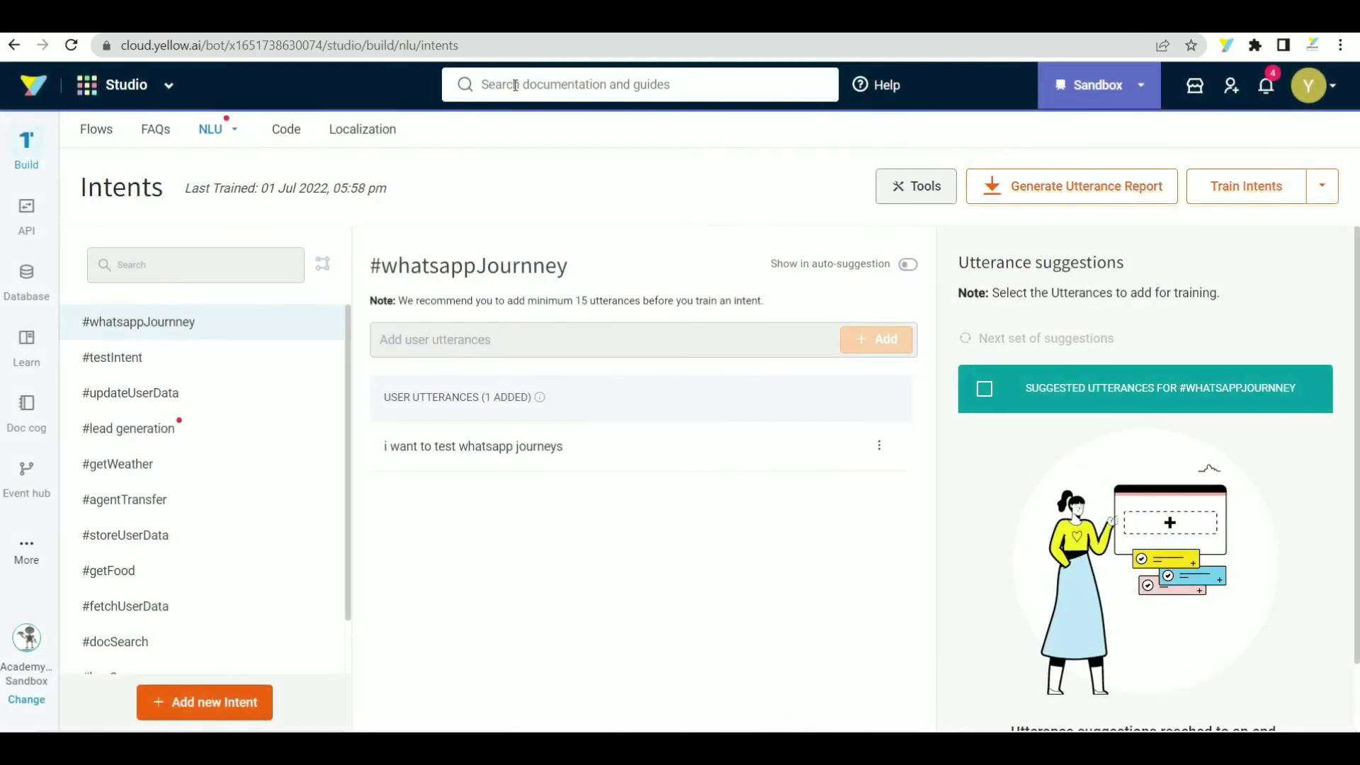
Browse the #getFood, #updateUserData and #lead generation intents' training utterances
click(113, 571)
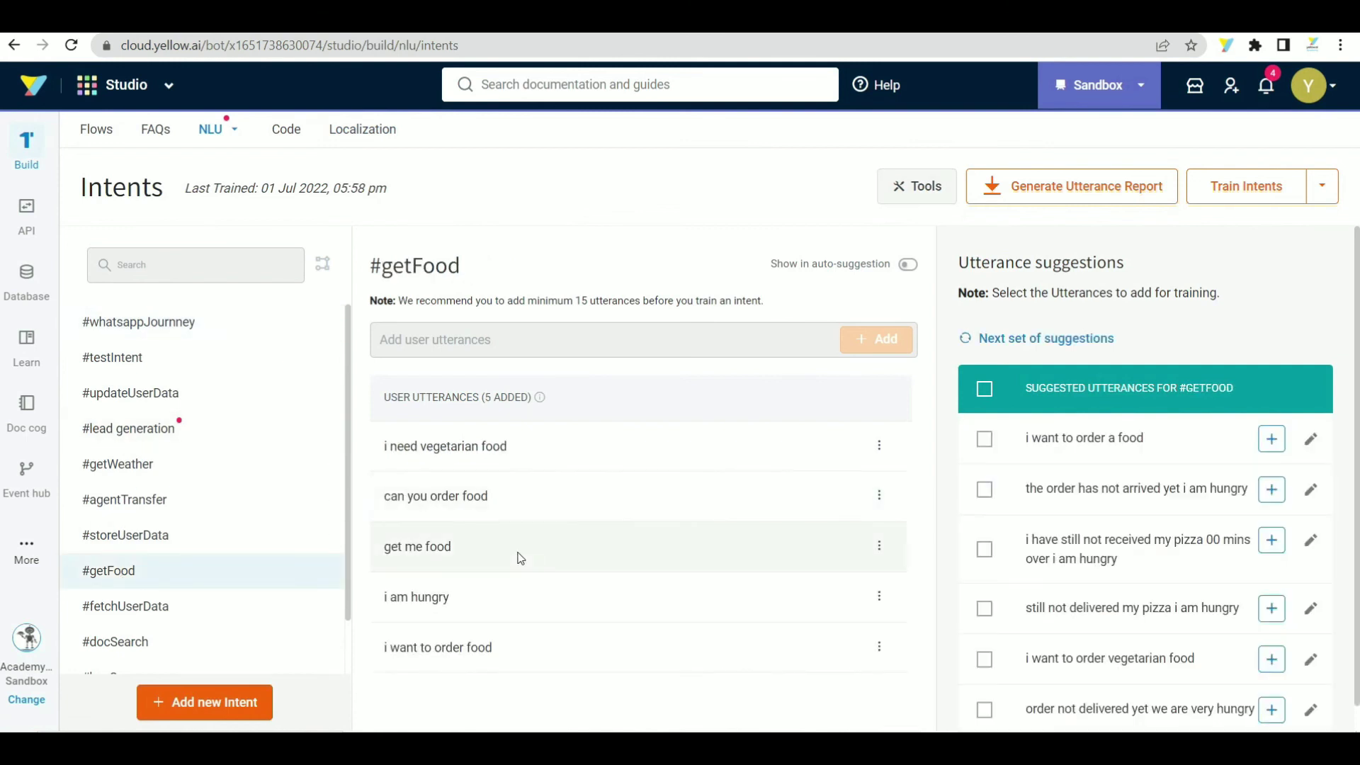
scroll(521, 558, down, 1)
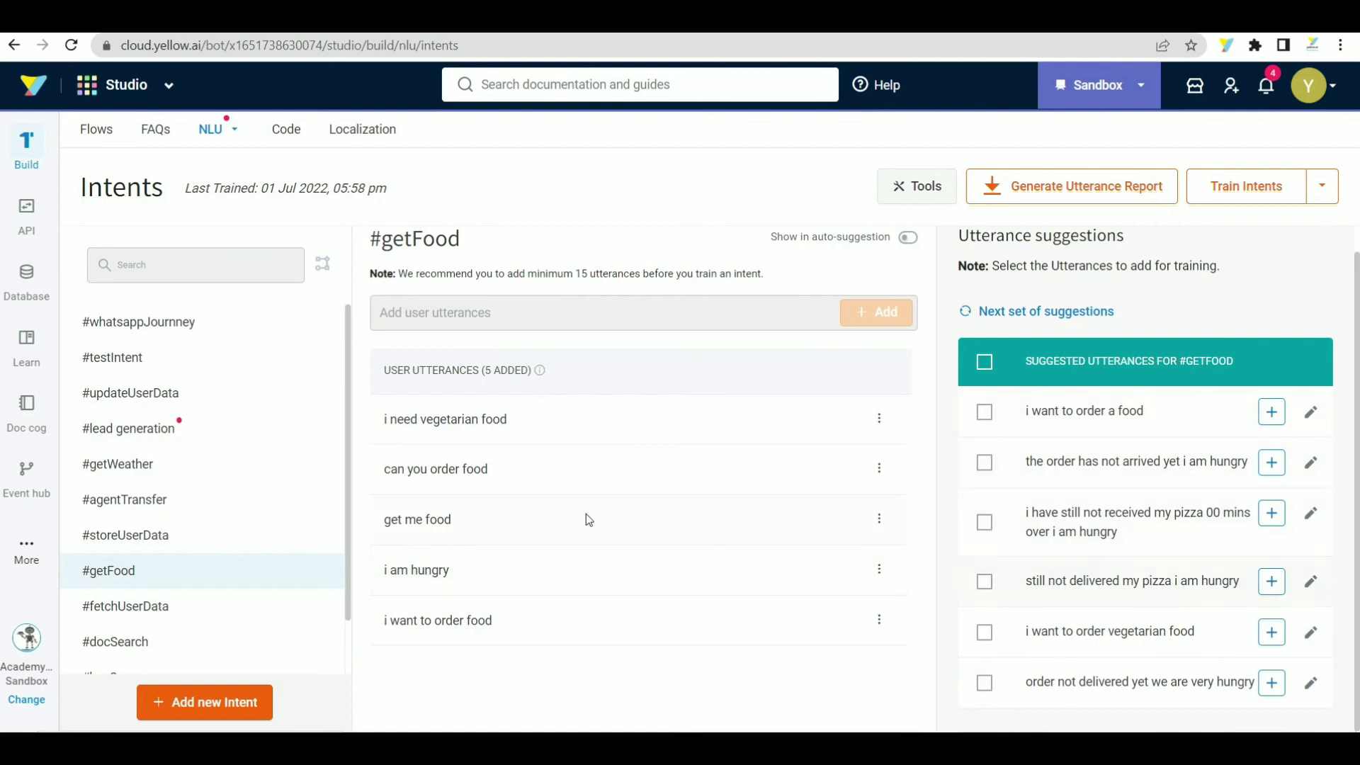
drag(506, 275, 590, 276)
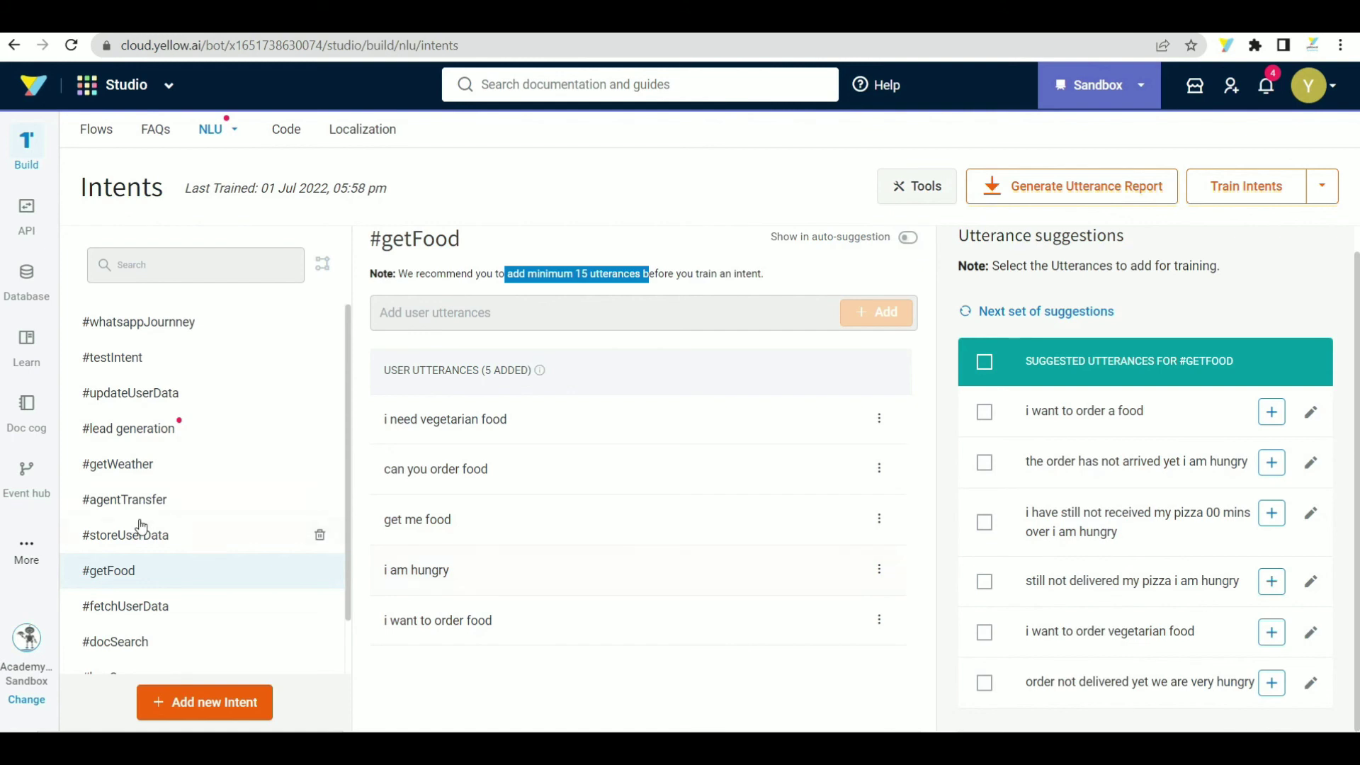
click(122, 388)
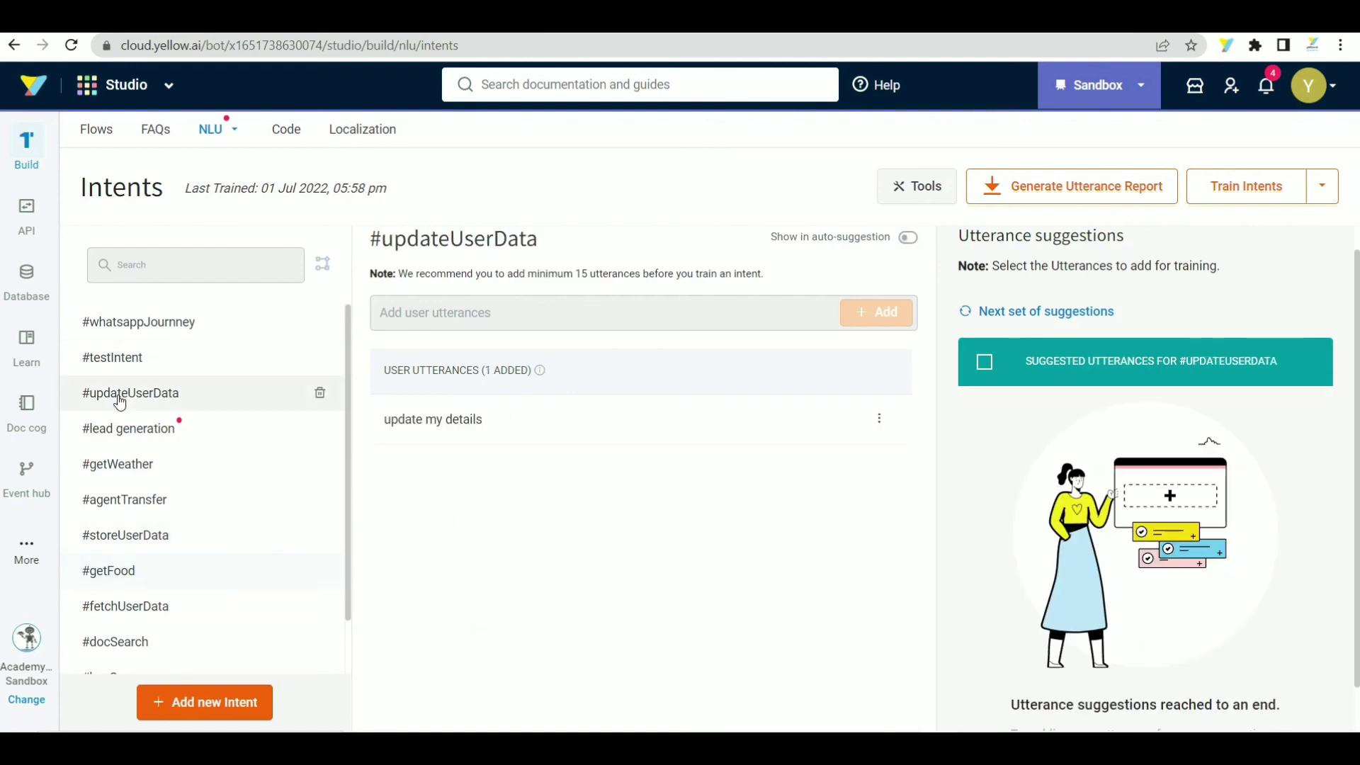
click(127, 428)
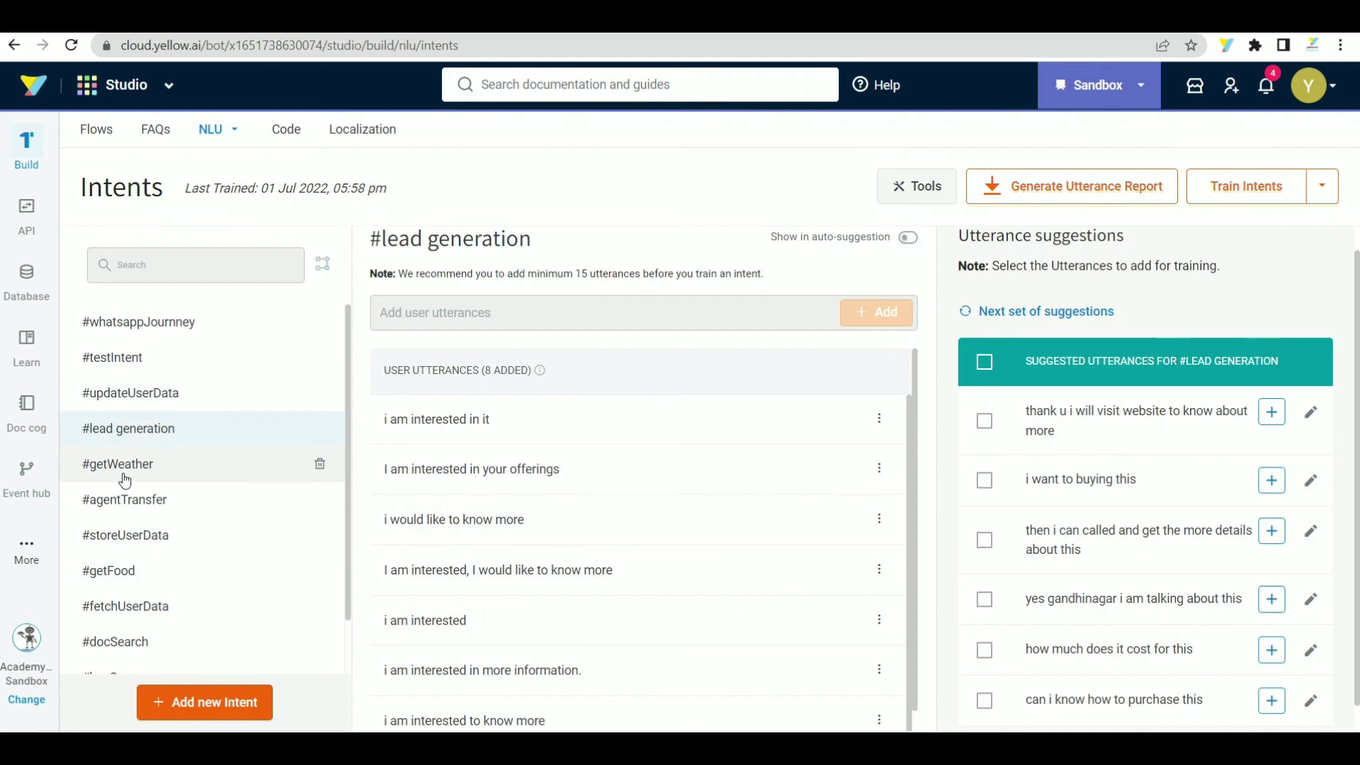
scroll(124, 481, down, 1)
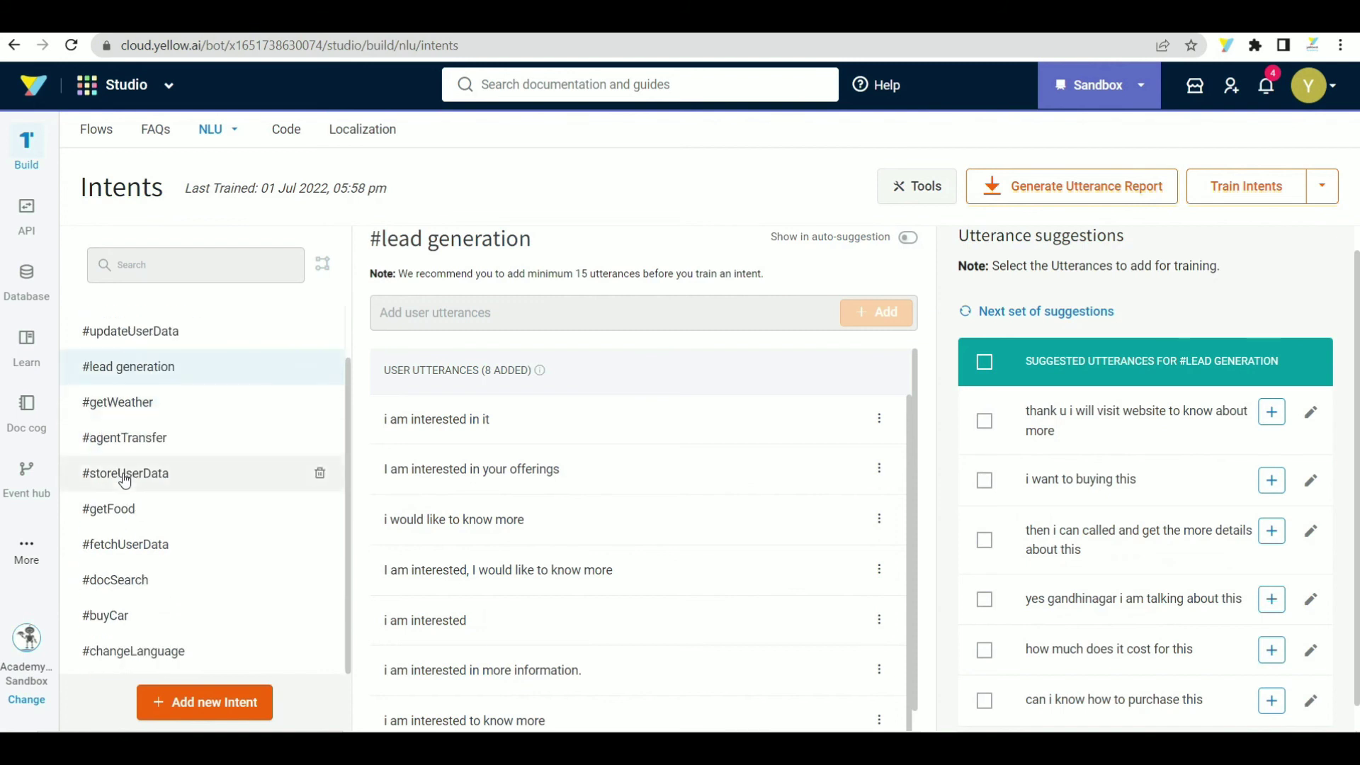
scroll(124, 481, up, 1)
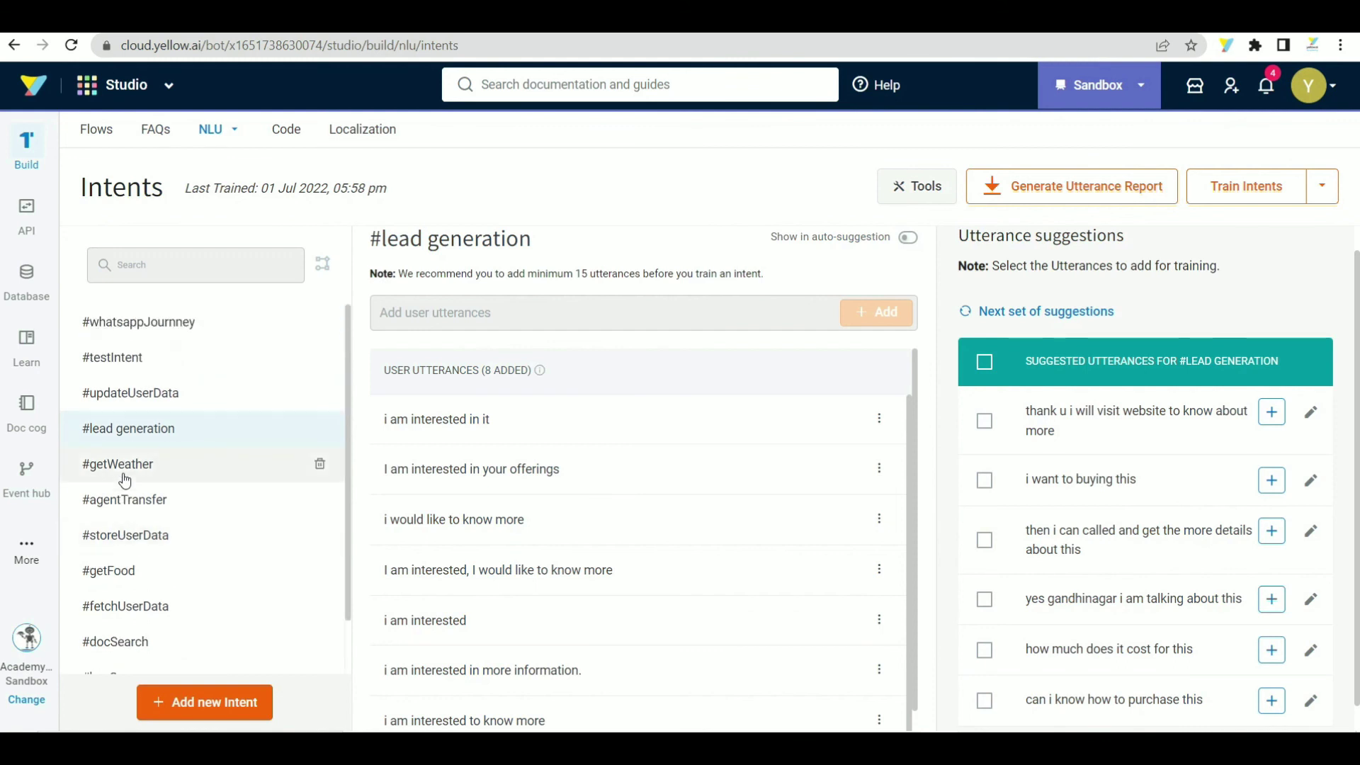
Open the orderFood flow from the orderingFood folder
click(103, 127)
click(519, 186)
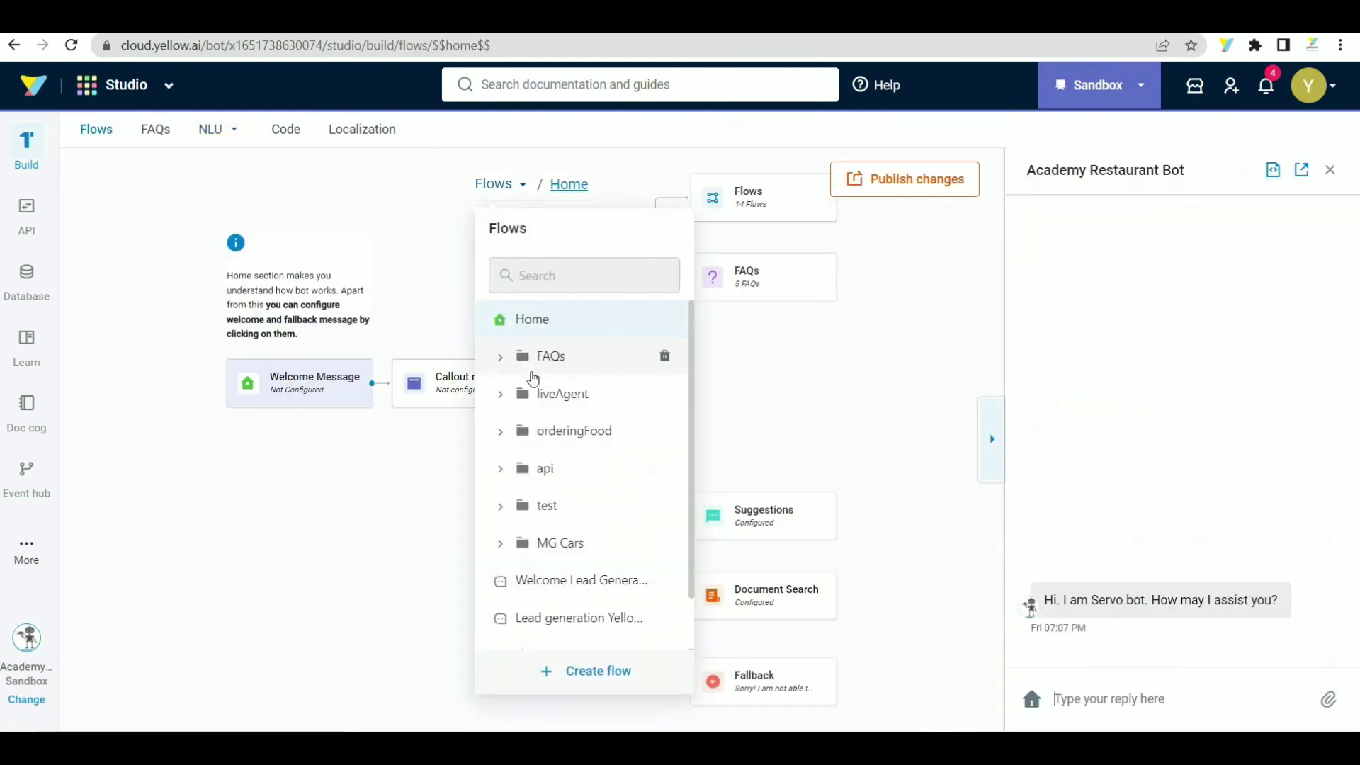
click(542, 432)
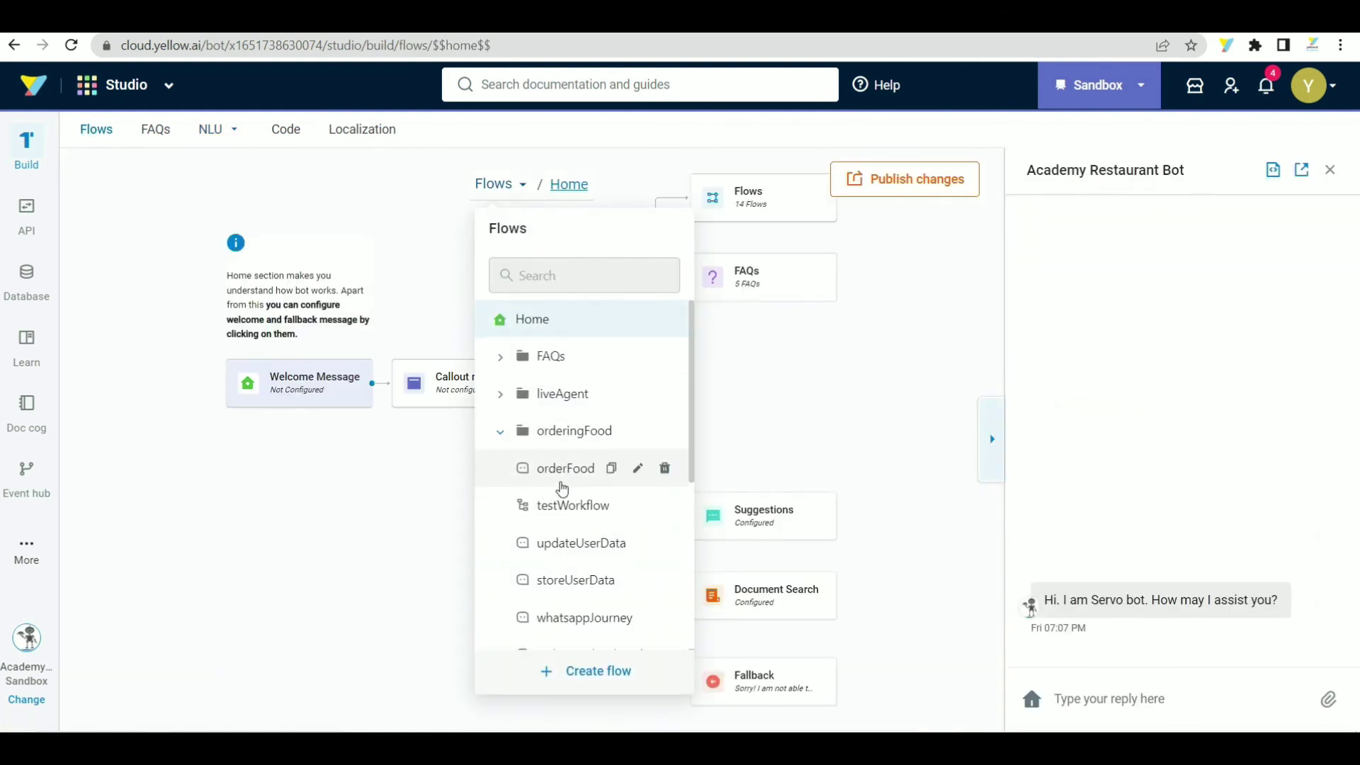
click(560, 469)
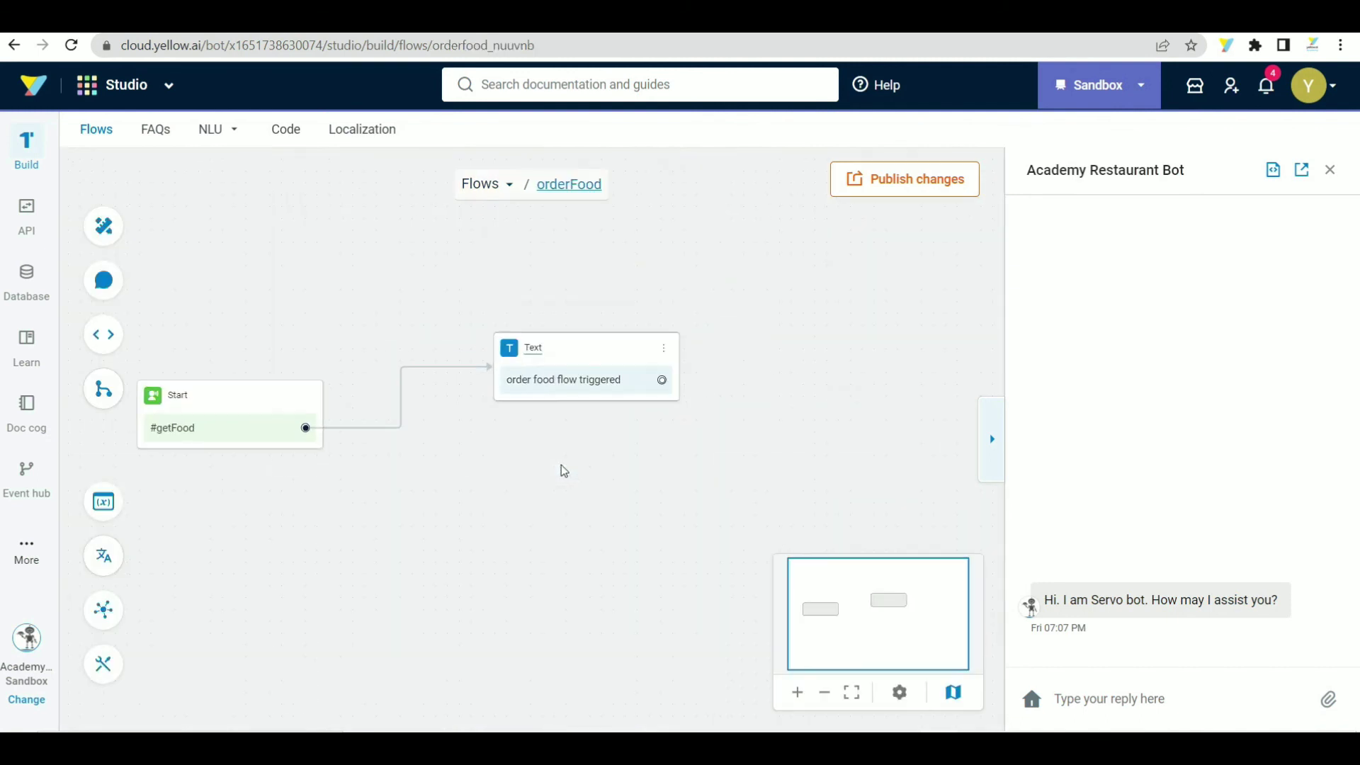
Add an Execute Flow node running storeUserData below the Text reply
drag(662, 380, 607, 501)
click(439, 481)
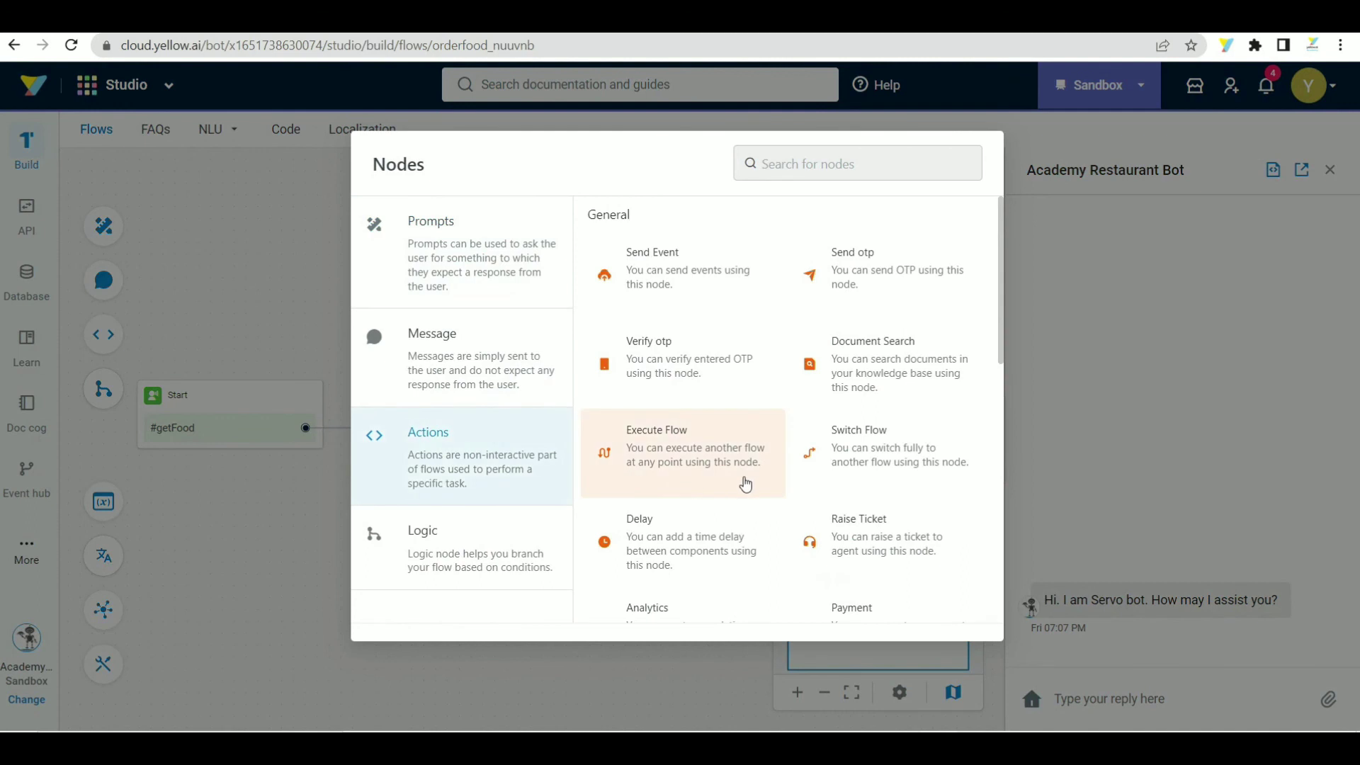
scroll(746, 482, down, 2)
click(691, 275)
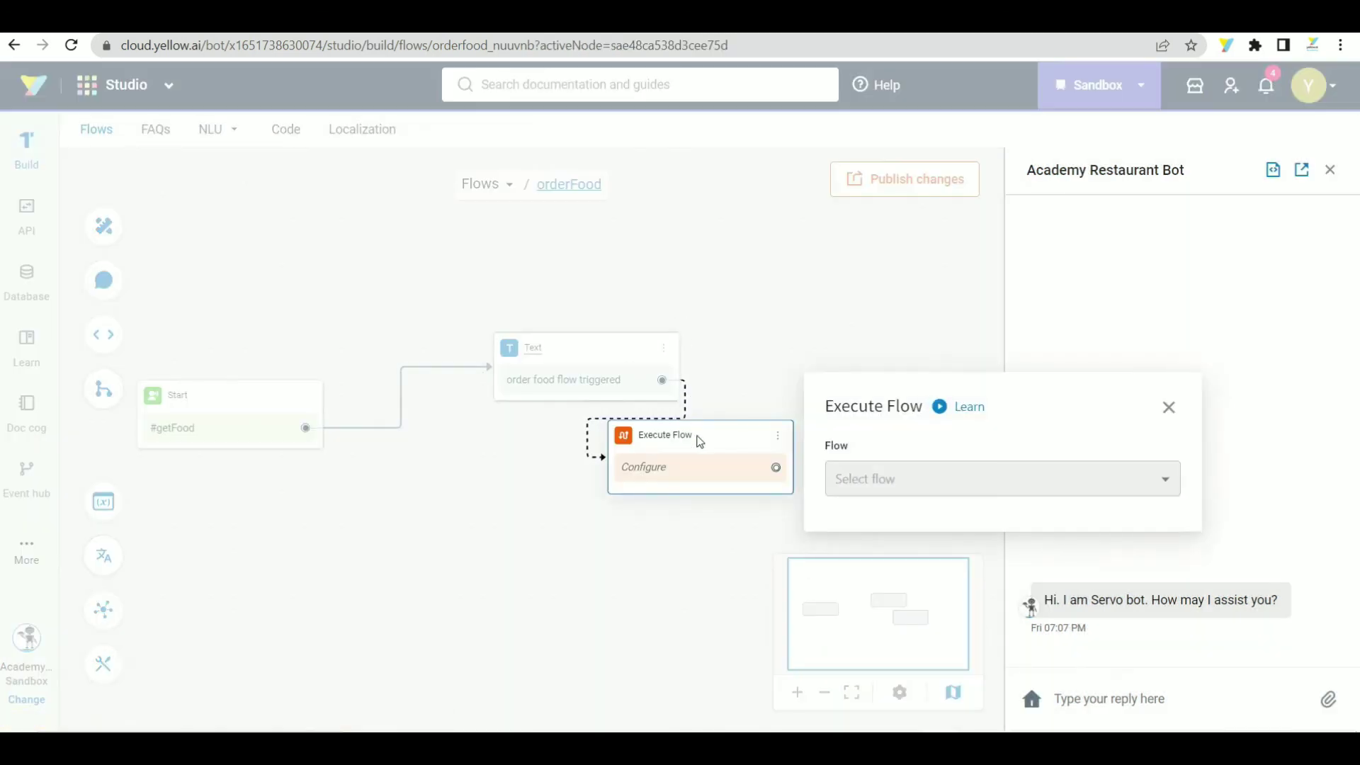
click(877, 477)
scroll(878, 486, down, 3)
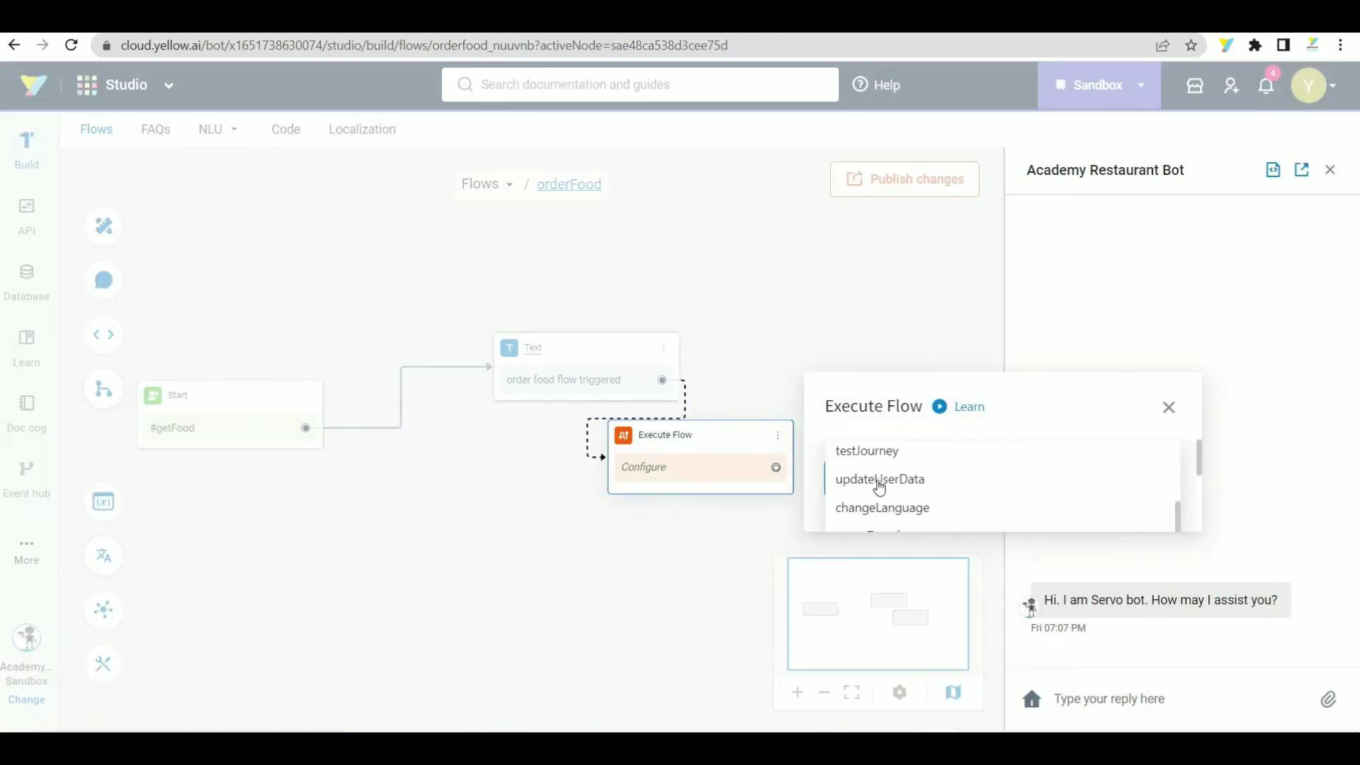
scroll(880, 487, down, 4)
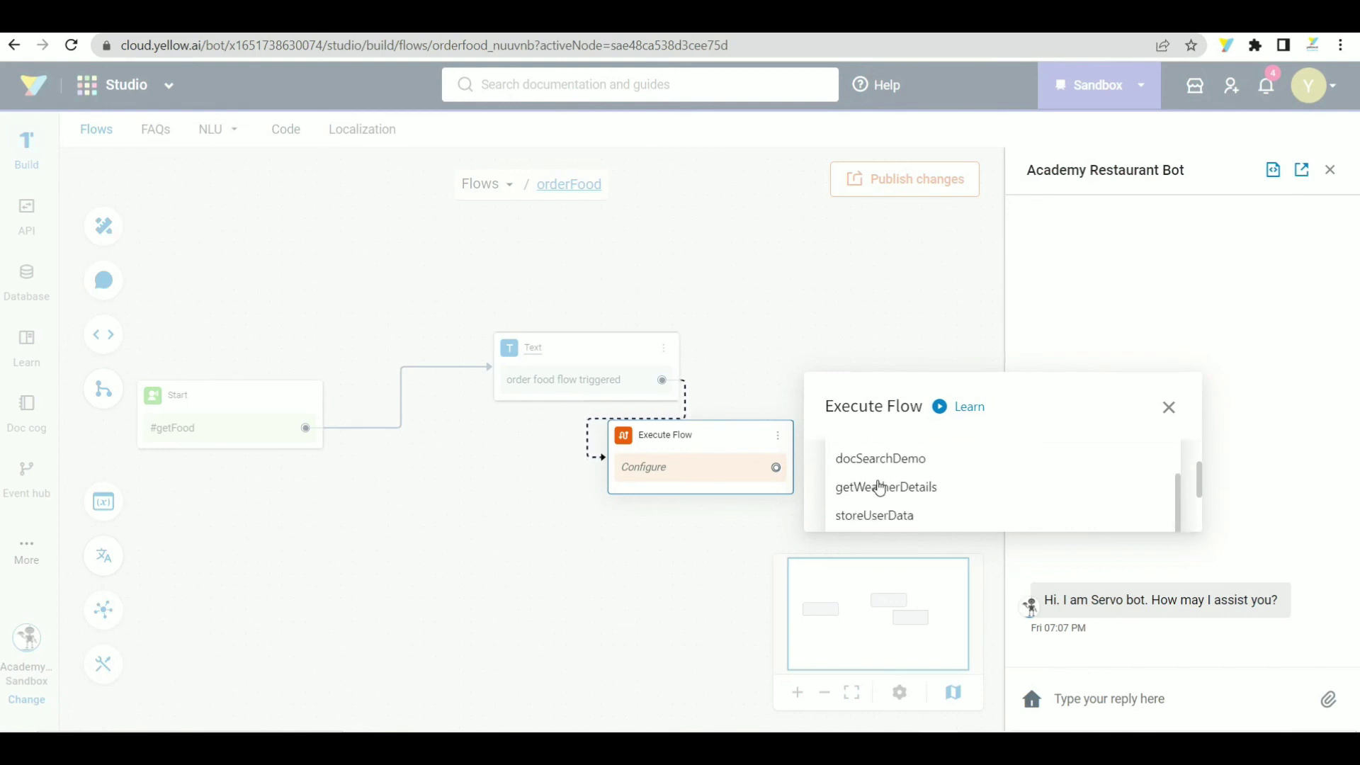
click(875, 497)
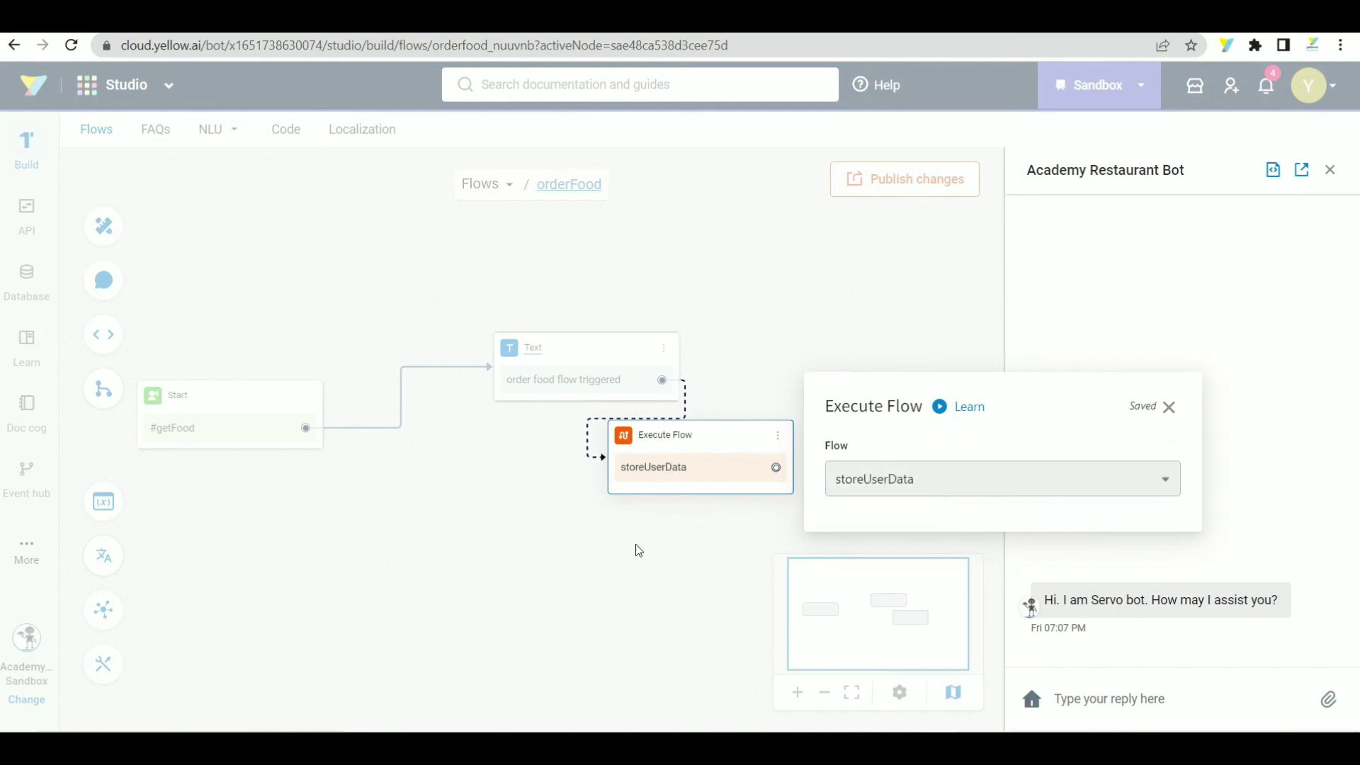
click(591, 561)
drag(640, 474, 559, 574)
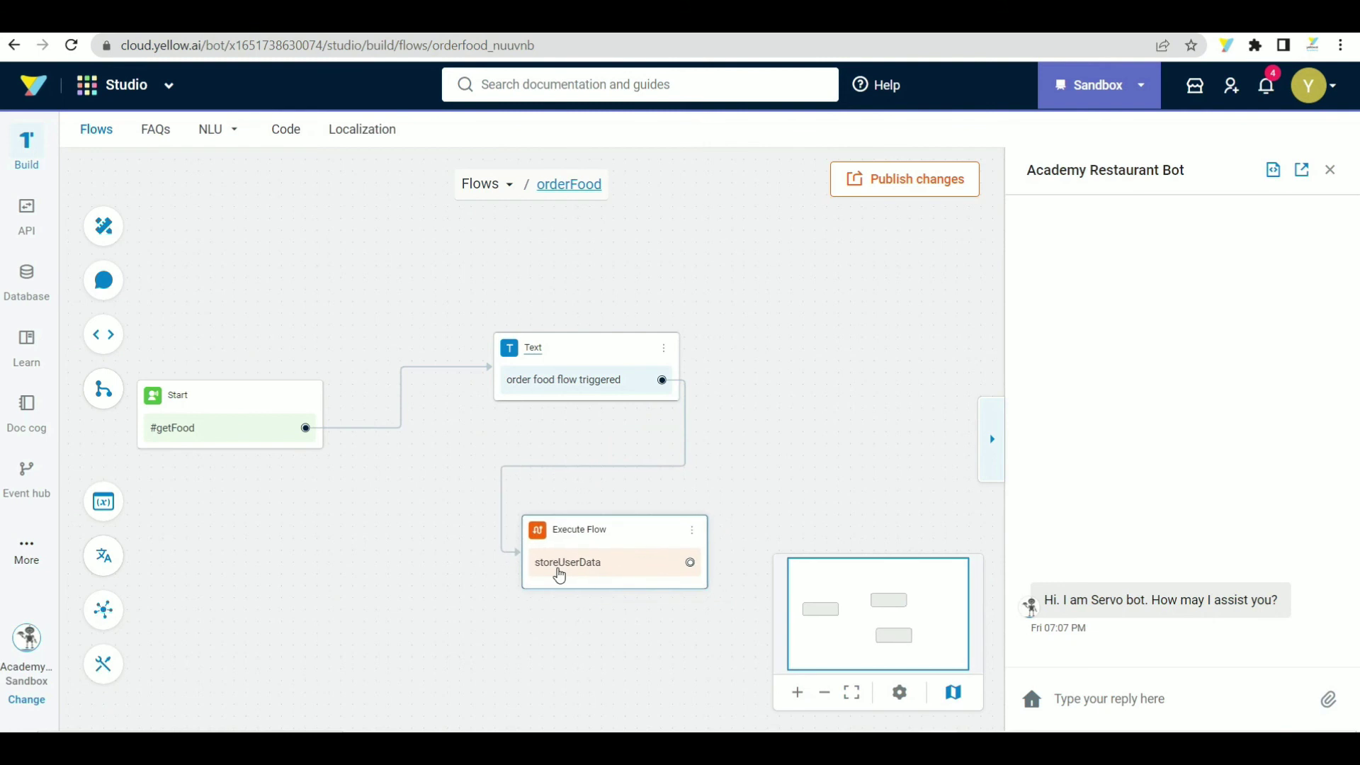
Scroll the Intents docs to the Utterance & Journey Best Practices examples
scroll(560, 574, down, 2)
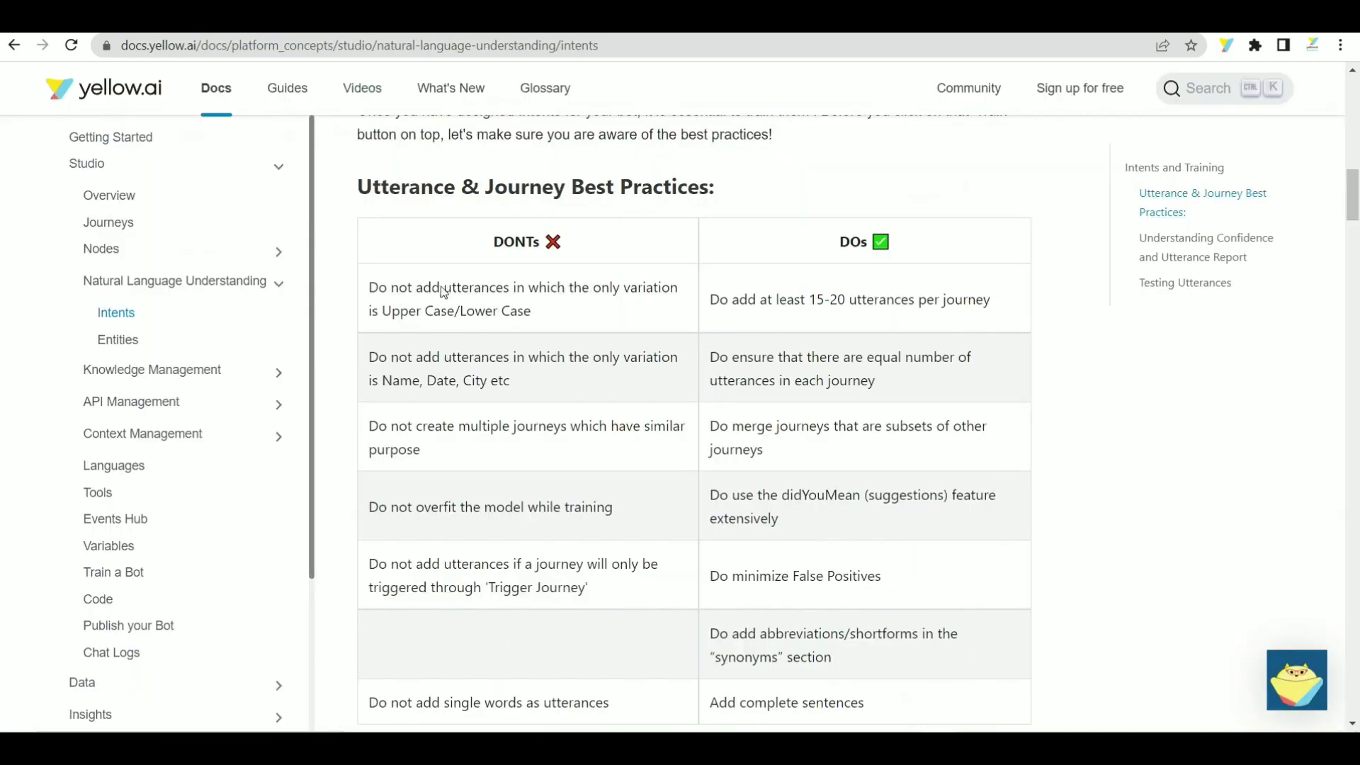
scroll(445, 363, up, 1)
scroll(445, 363, up, 3)
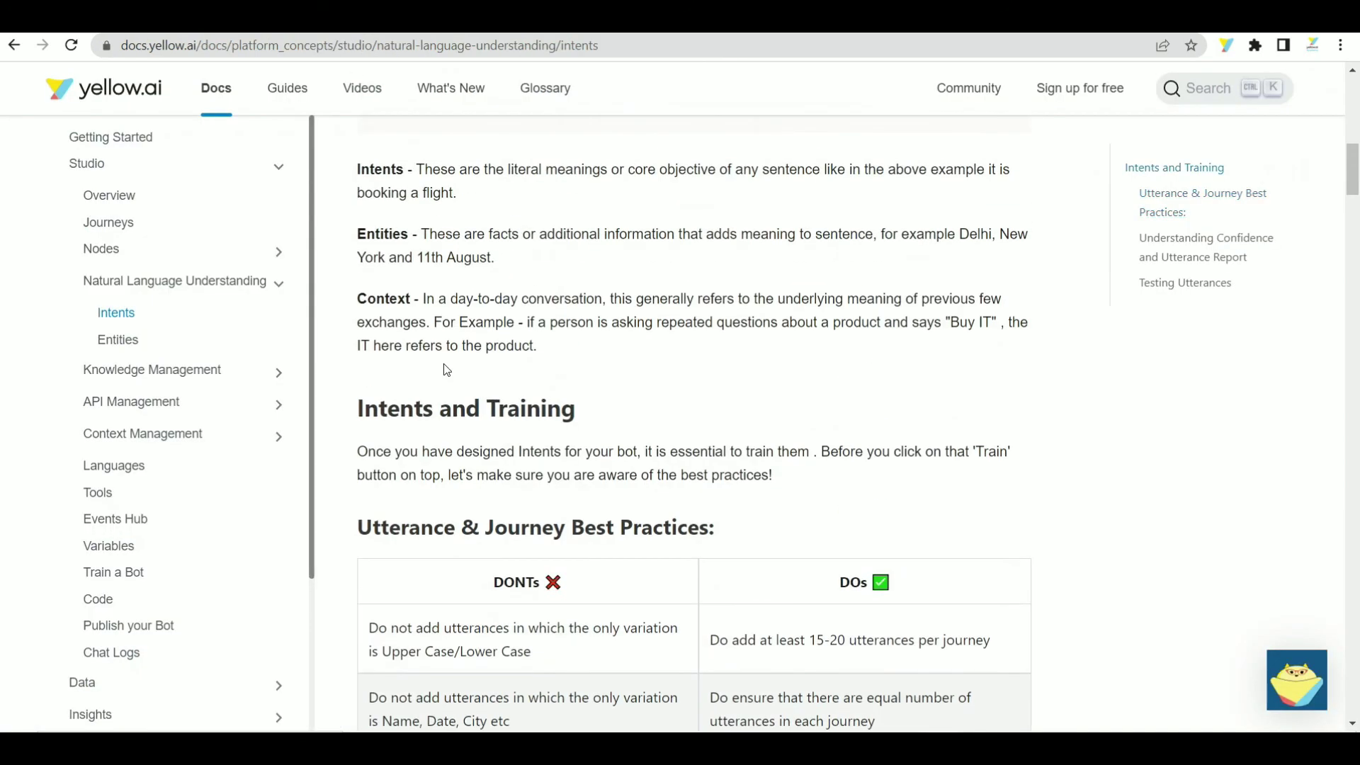
scroll(445, 368, down, 10)
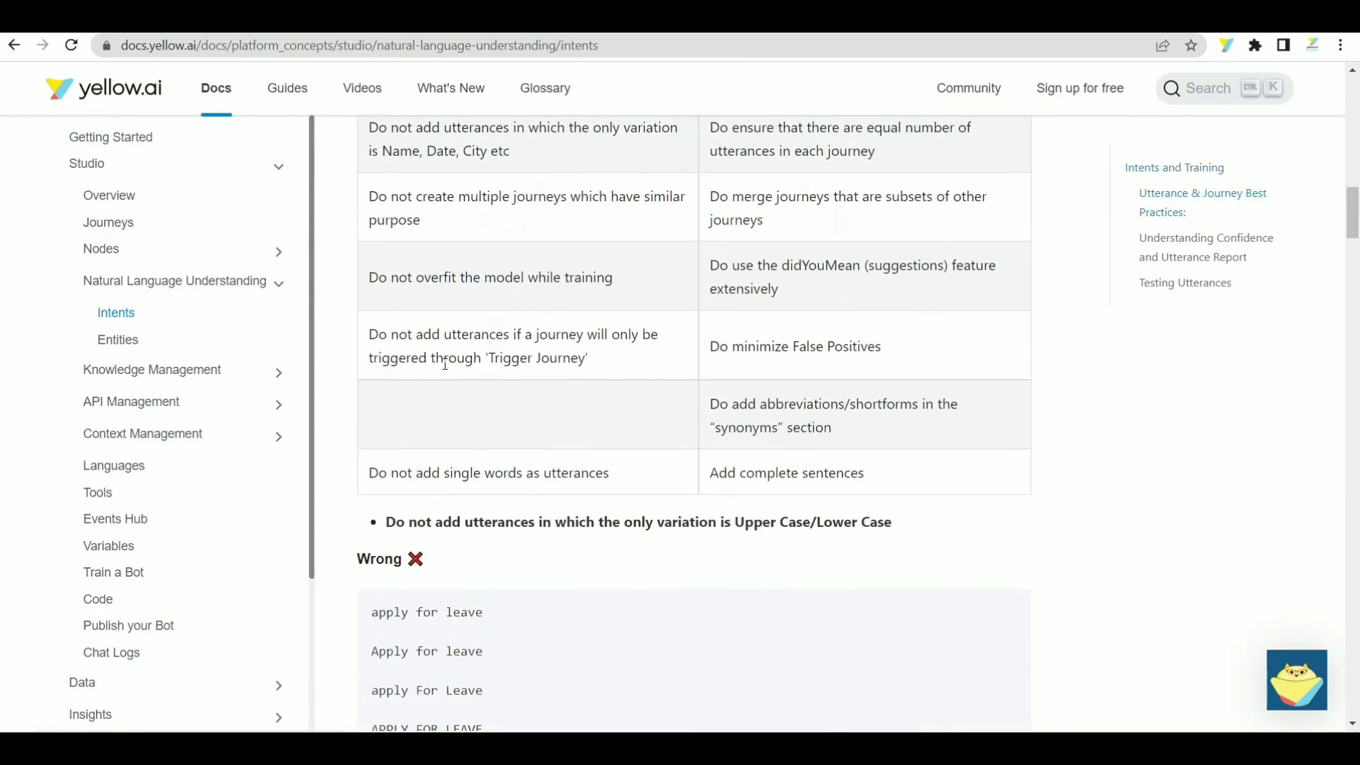
scroll(445, 363, down, 6)
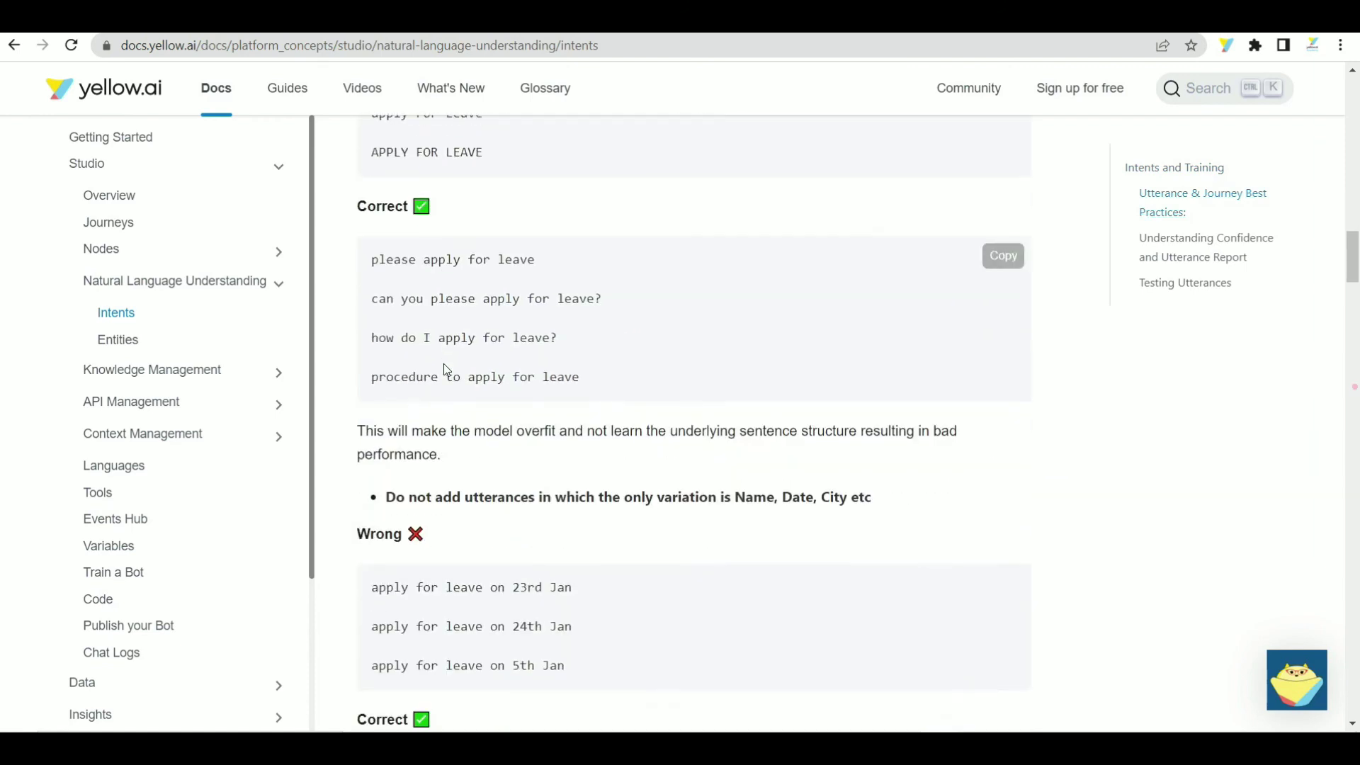